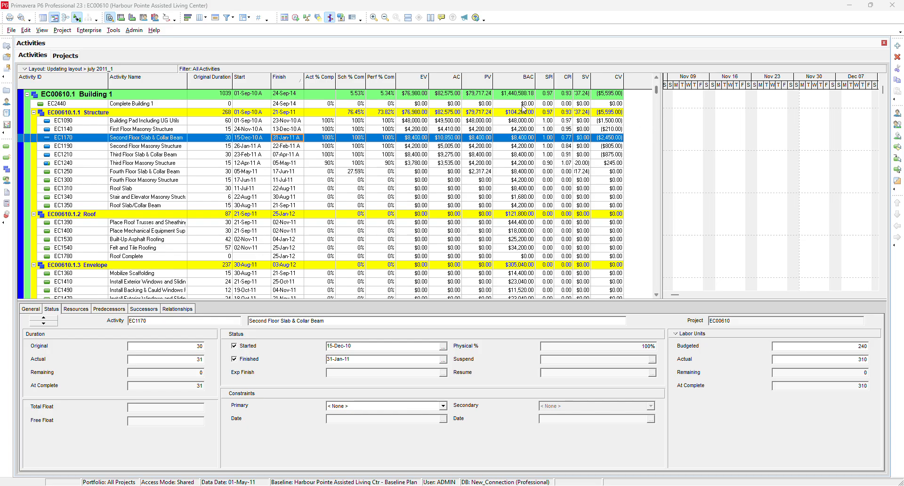
# - Open the activity table's column settings and review the currently selected columns
pyautogui.rightClick(401, 84)
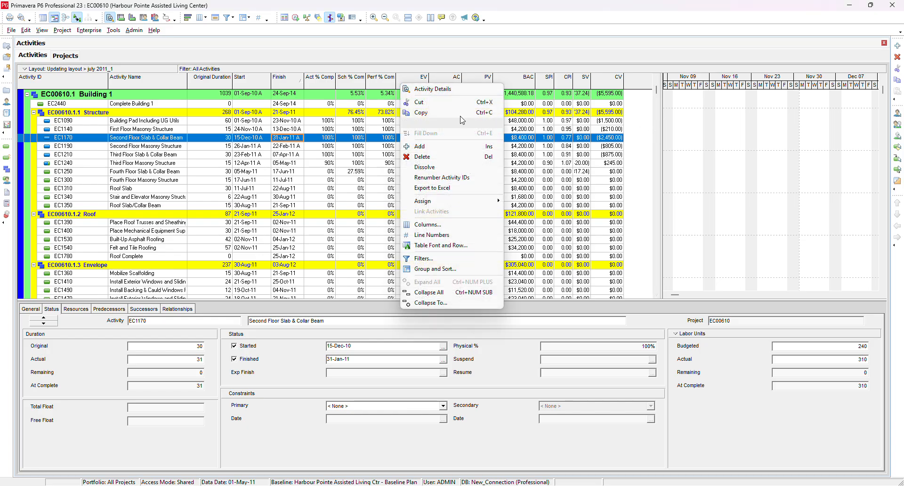
pyautogui.click(462, 226)
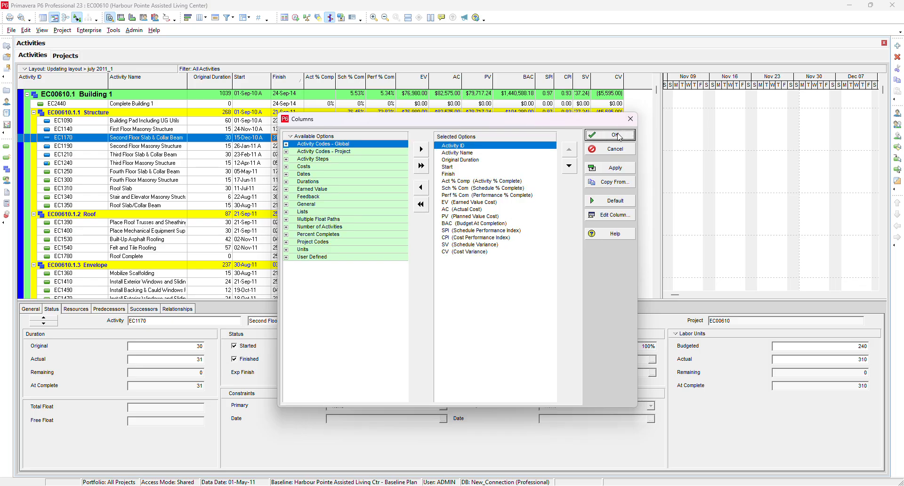
pyautogui.click(606, 138)
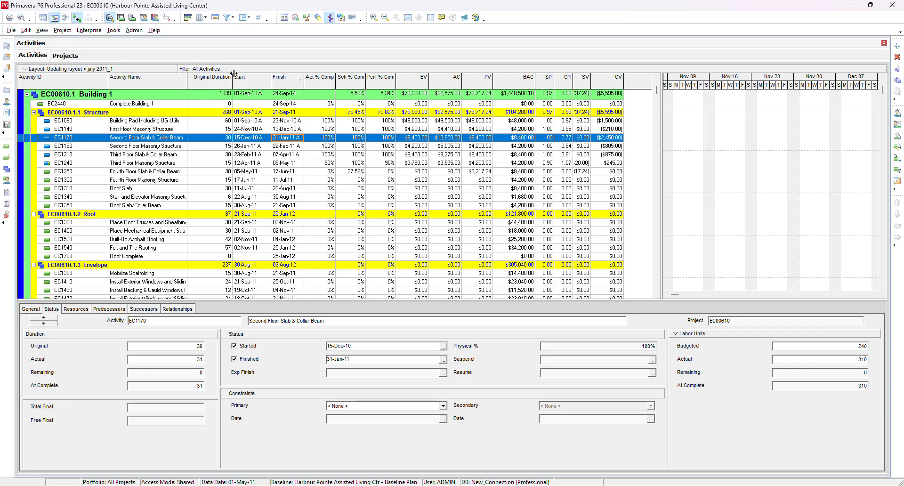
# - Add a new baseline by saving a copy of the current project, then close baseline maintenance
pyautogui.click(66, 31)
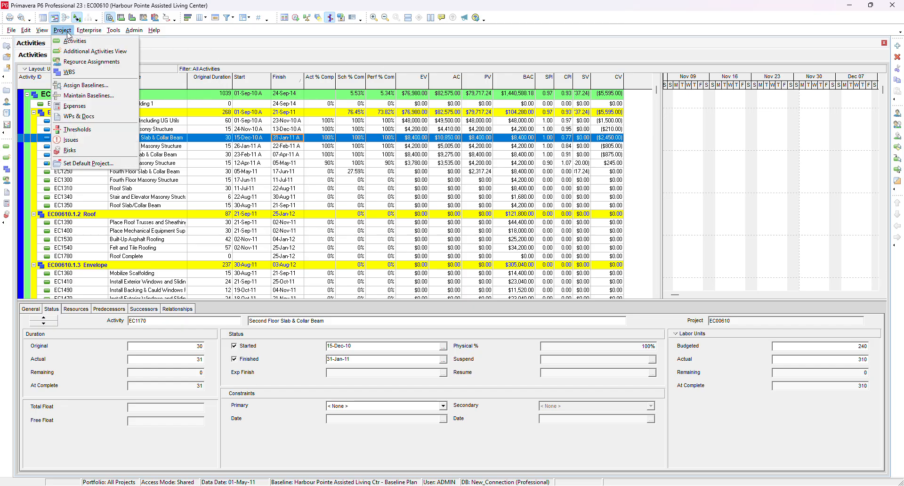
pyautogui.click(100, 95)
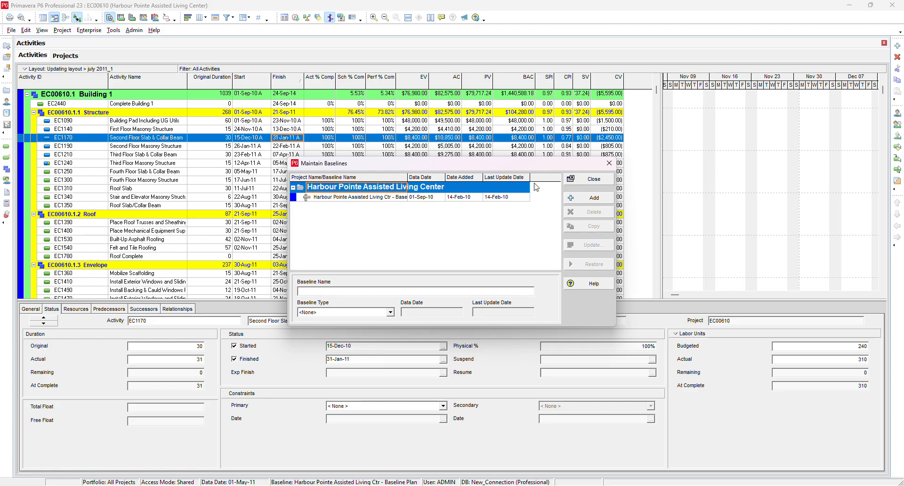
pyautogui.click(587, 200)
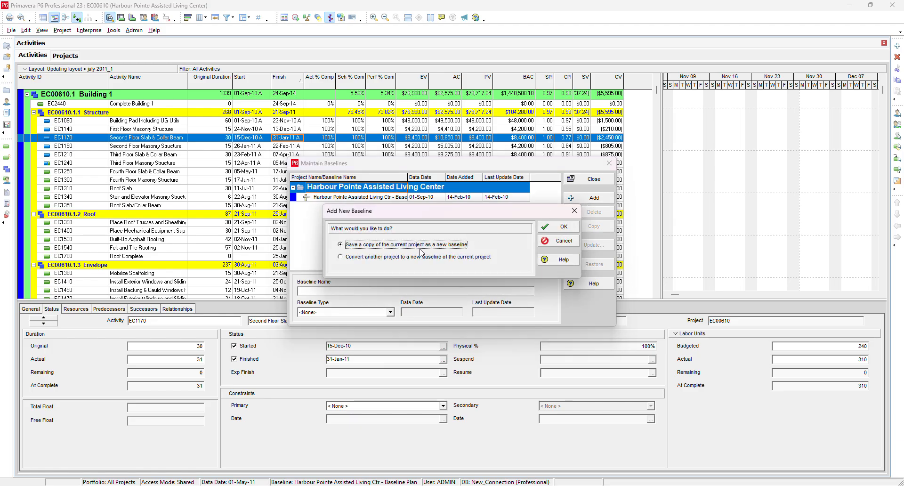
pyautogui.click(546, 229)
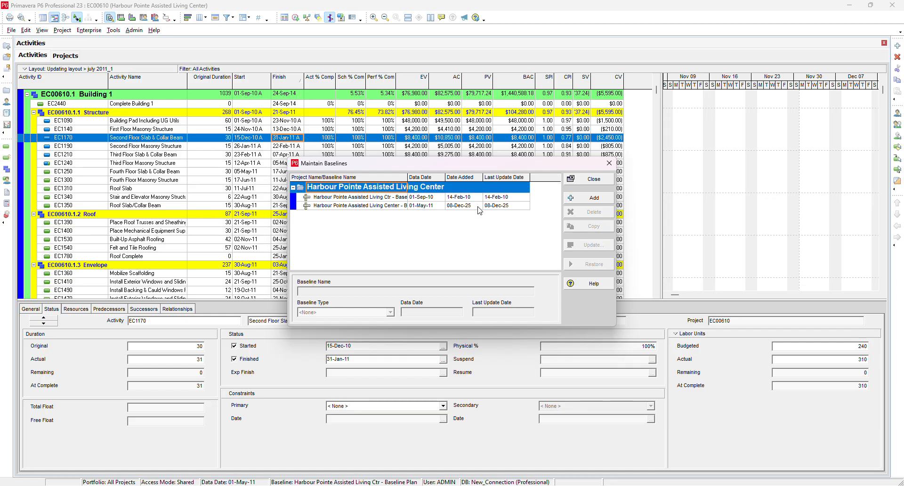
pyautogui.click(478, 206)
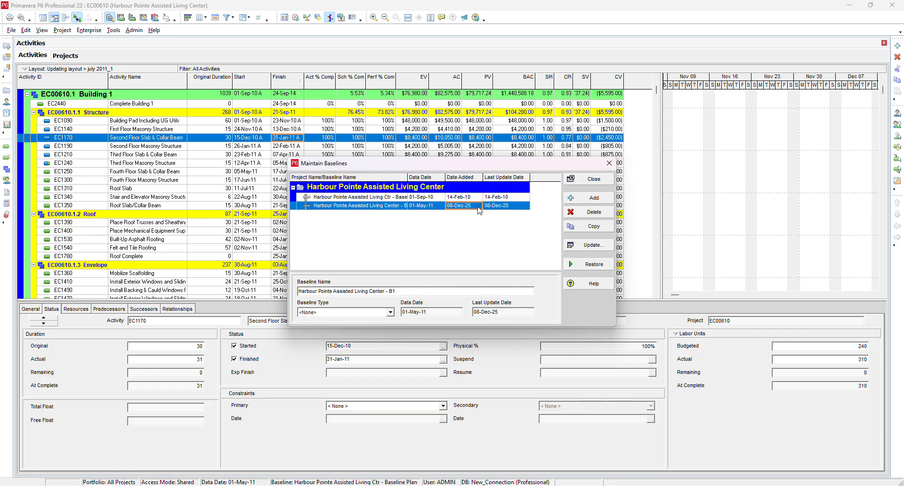
pyautogui.click(576, 182)
# - Assign <Current Project> as the project baseline and Harbour Pointe Assisted Living Center - B1 as the primary user baseline
pyautogui.click(62, 29)
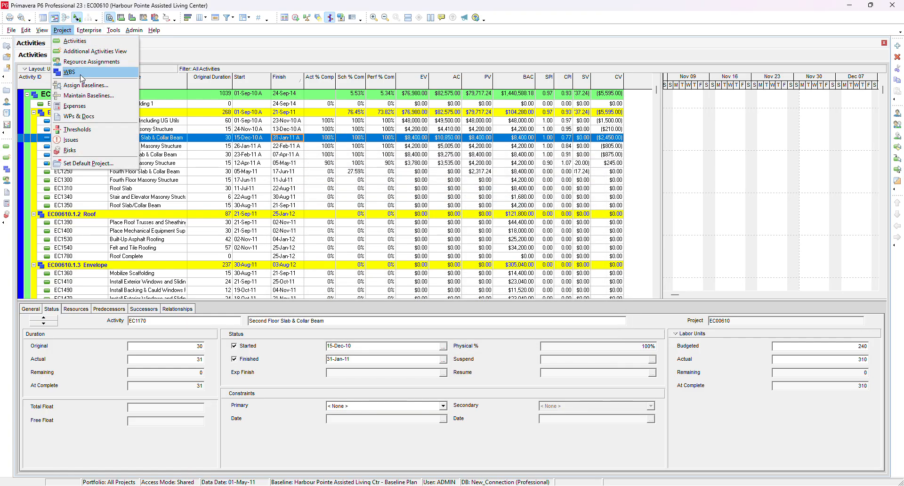
pyautogui.click(71, 59)
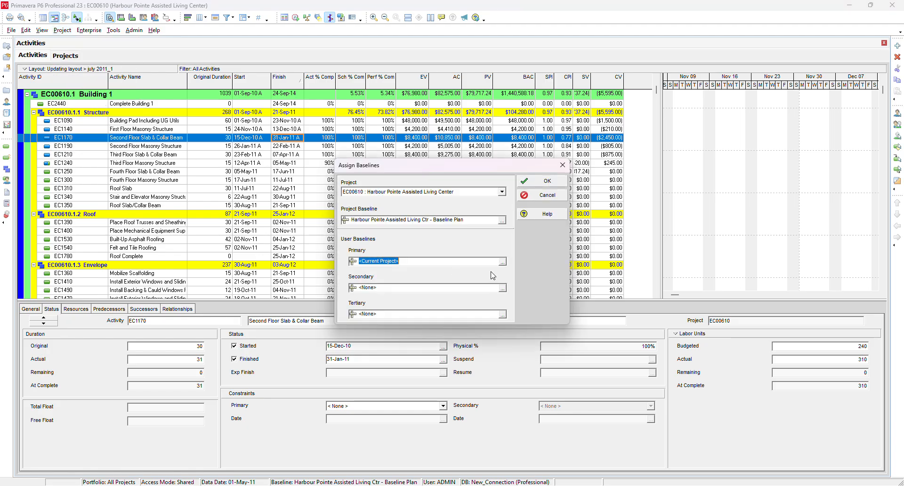
pyautogui.click(502, 222)
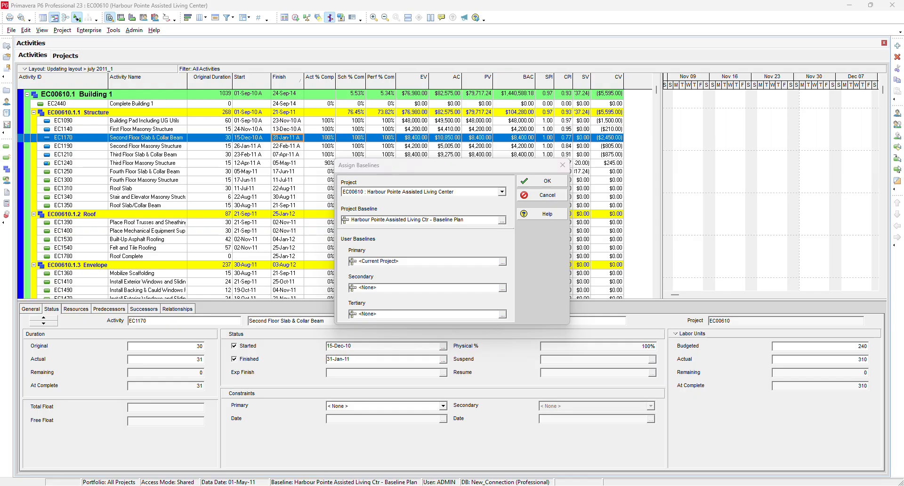
pyautogui.press('Return')
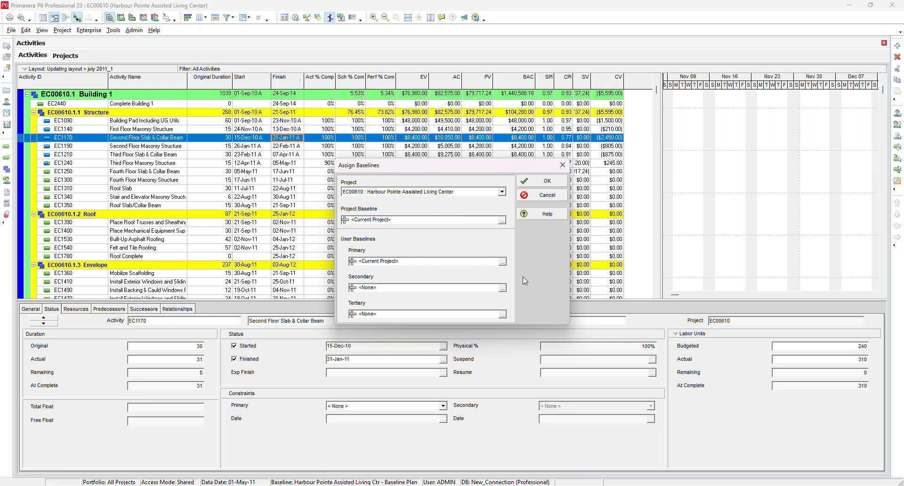
pyautogui.click(503, 262)
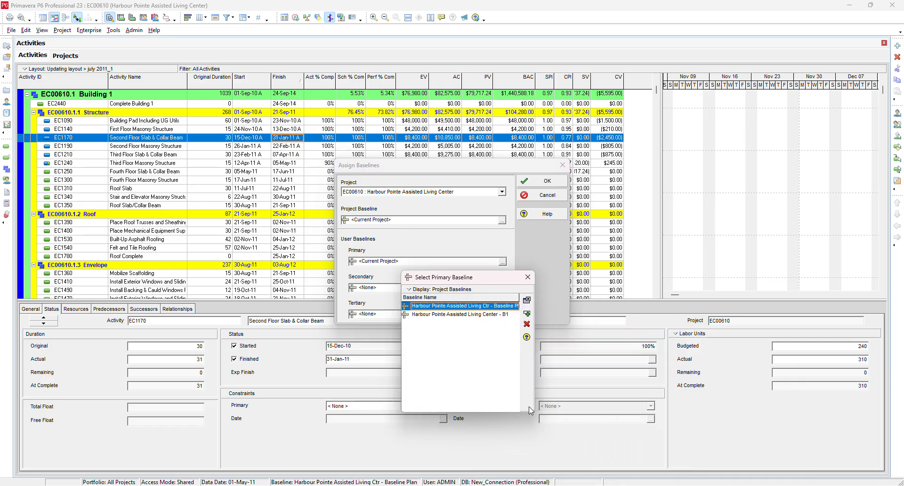
pyautogui.click(499, 314)
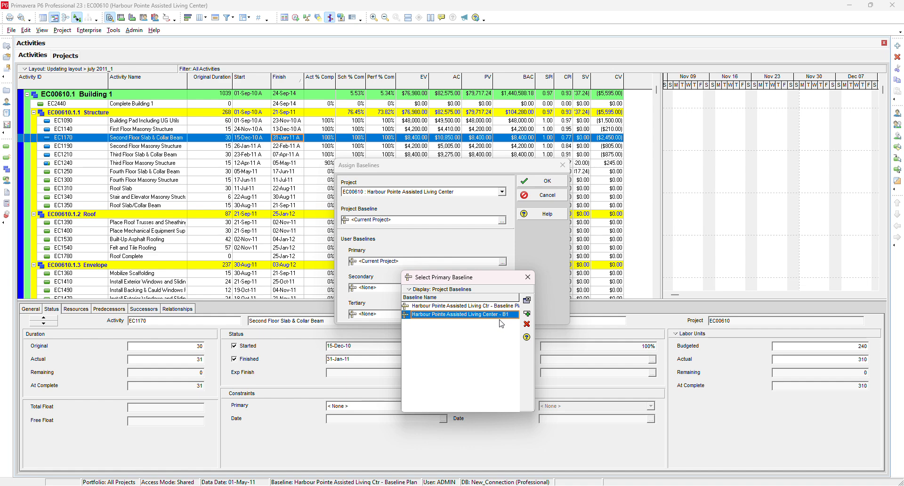
pyautogui.click(527, 314)
pyautogui.click(546, 181)
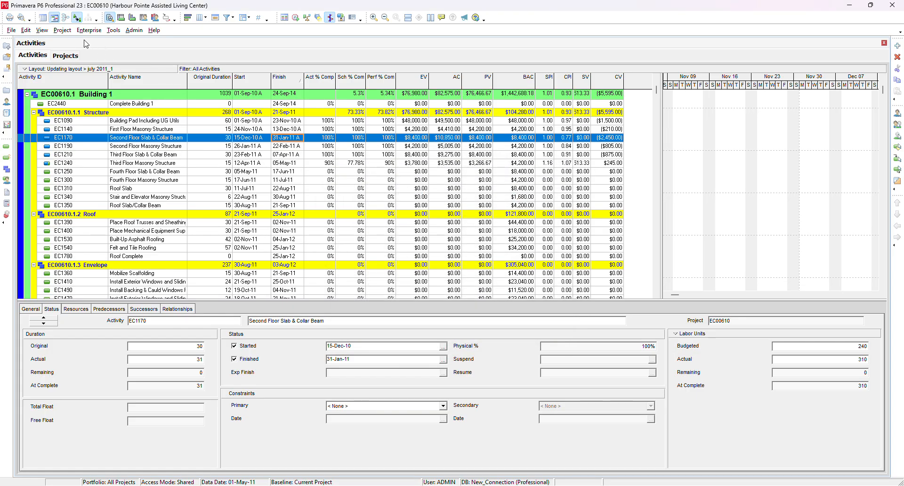
# - Reopen baseline maintenance and widen the Data Date column to review the baselines' data dates
pyautogui.click(62, 30)
pyautogui.click(97, 95)
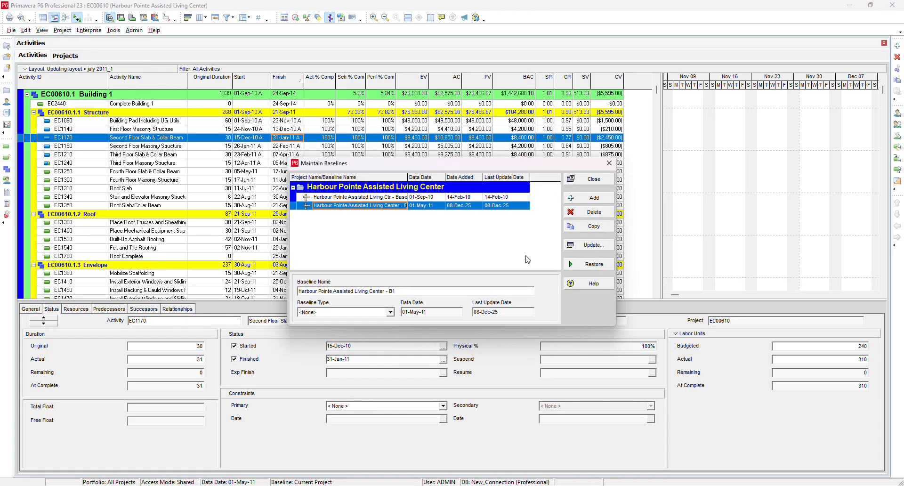
pyautogui.click(411, 180)
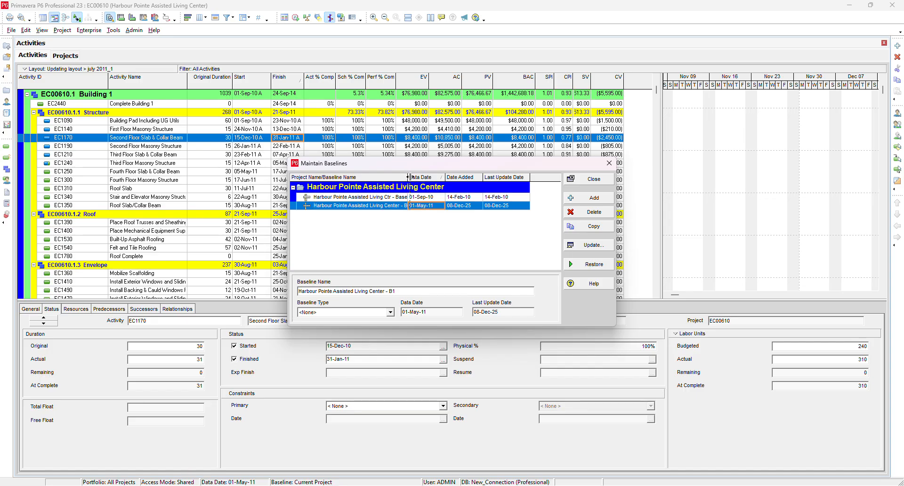
pyautogui.moveTo(408, 177); pyautogui.dragTo(433, 178)
pyautogui.click(591, 179)
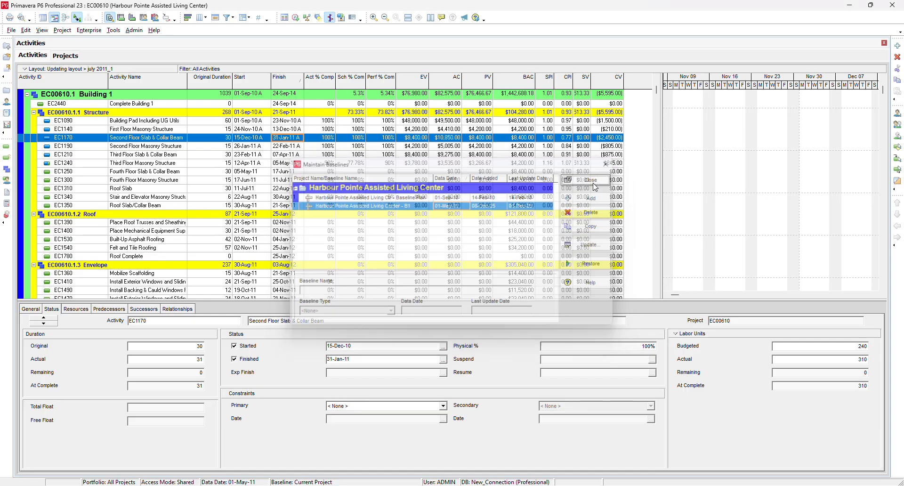
pyautogui.rightClick(350, 87)
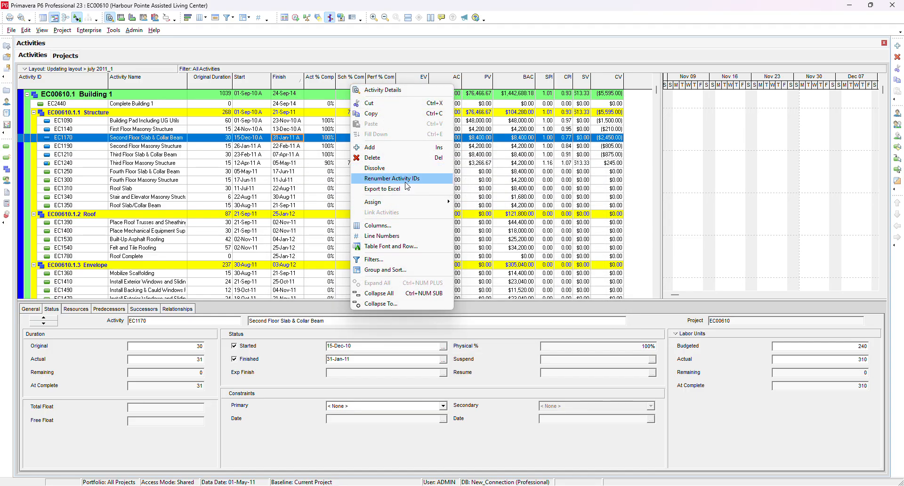
pyautogui.click(398, 227)
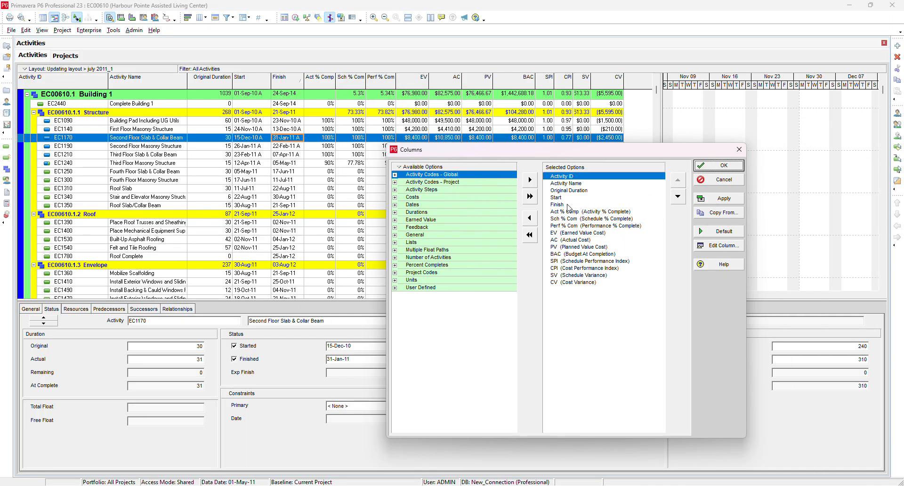
pyautogui.click(572, 205)
pyautogui.click(582, 213)
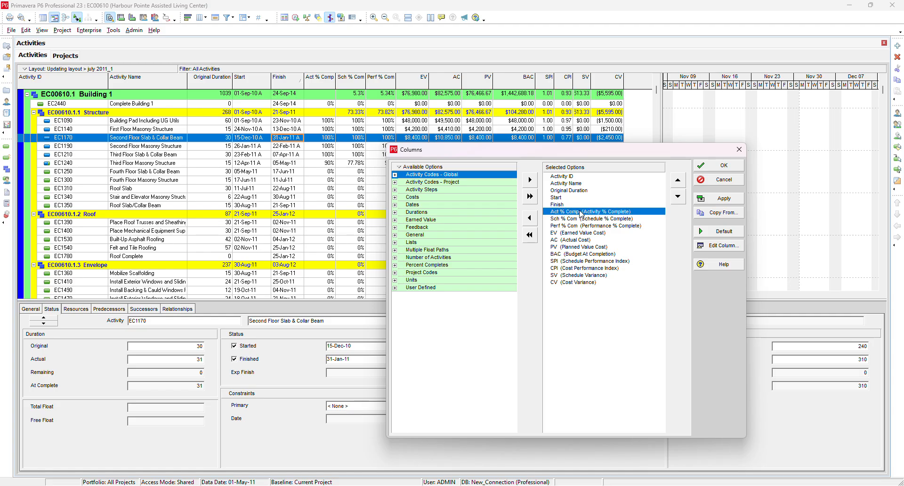
pyautogui.click(743, 149)
# - Save the current layout under the name Earn Value Update layout
pyautogui.click(39, 70)
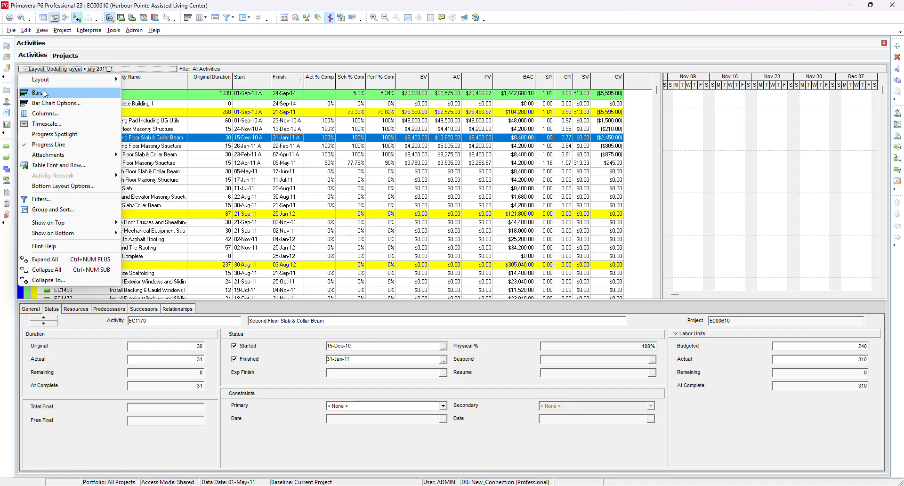
pyautogui.moveTo(71, 80)
pyautogui.click(142, 100)
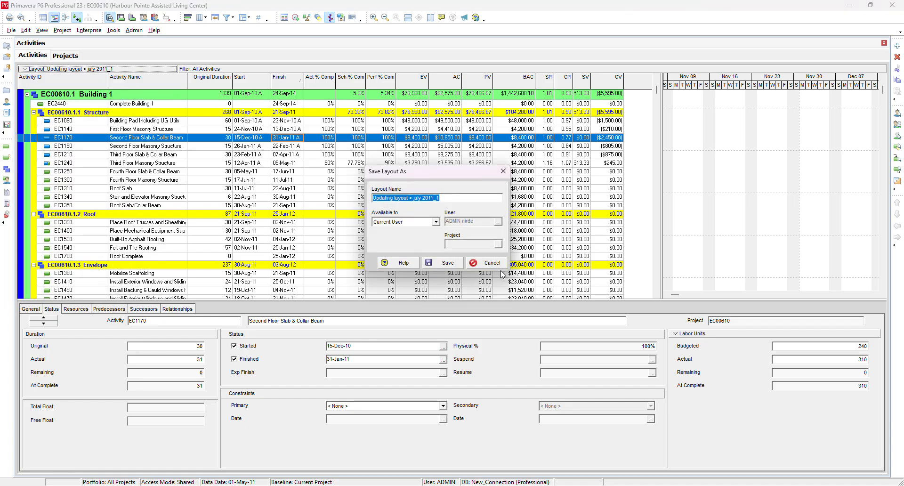
pyautogui.write('Earn Value Update layout')
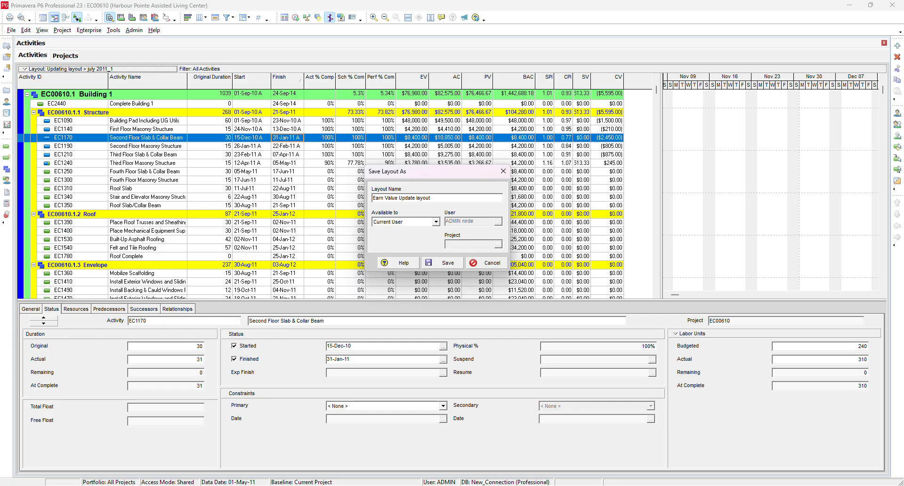
pyautogui.click(445, 263)
# - Remove every selected column after Finish, from Act % Comp through CV, from the activity table
pyautogui.rightClick(436, 83)
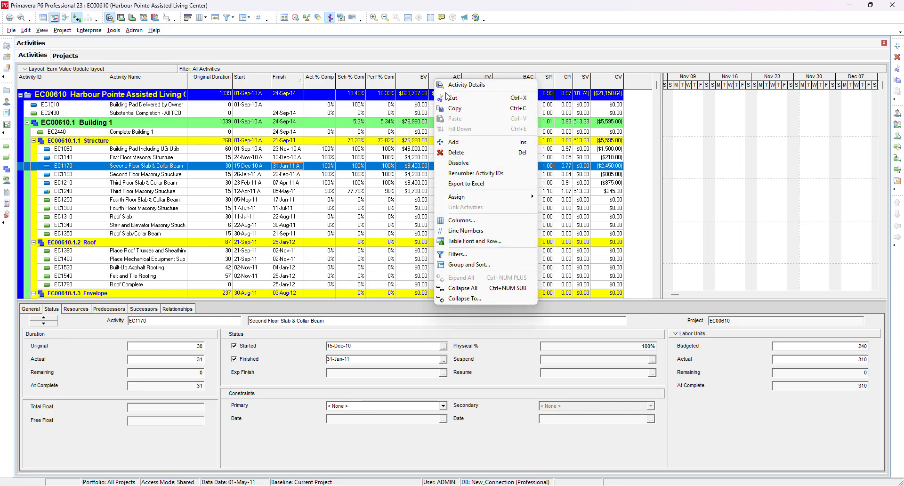
pyautogui.click(468, 221)
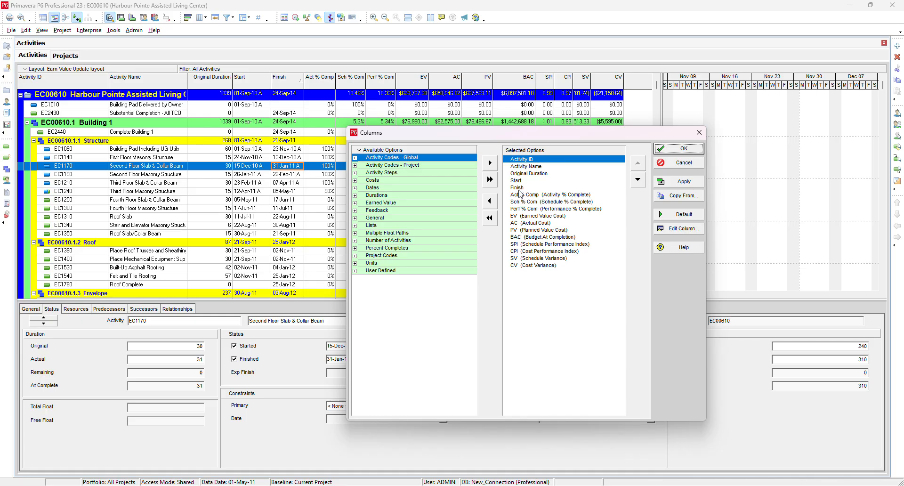
pyautogui.click(520, 196)
pyautogui.click(490, 201)
pyautogui.click(491, 201)
pyautogui.click(490, 201)
pyautogui.click(490, 201)
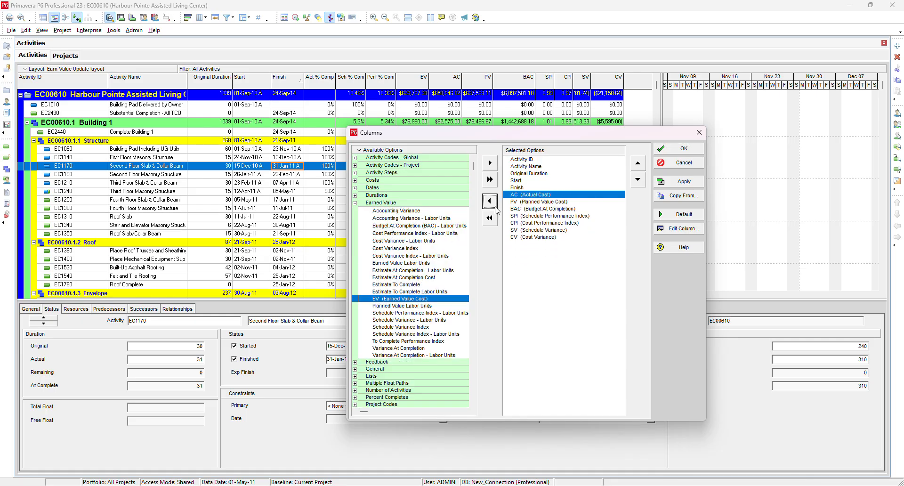
pyautogui.click(490, 201)
pyautogui.click(490, 201)
pyautogui.click(491, 201)
pyautogui.click(490, 202)
pyautogui.click(491, 201)
pyautogui.click(490, 201)
pyautogui.click(490, 201)
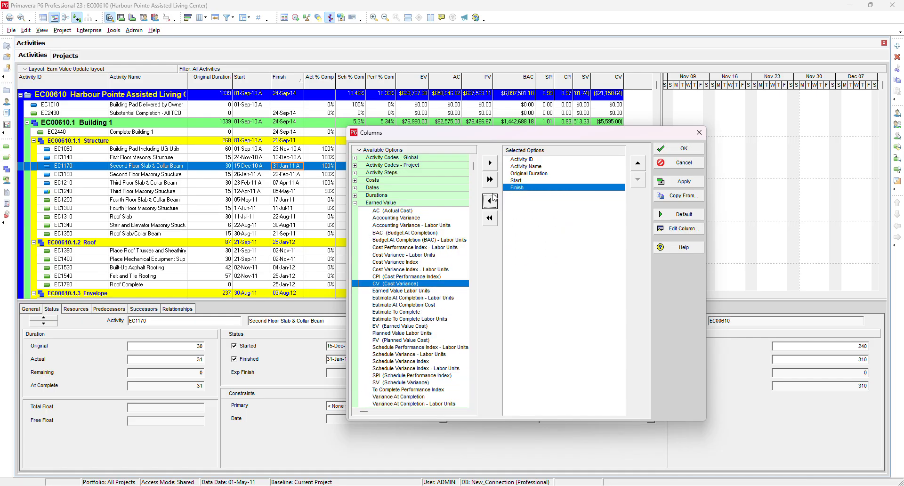
# - Browse the Dates group of available column options, looking through the baseline date fields
pyautogui.click(355, 203)
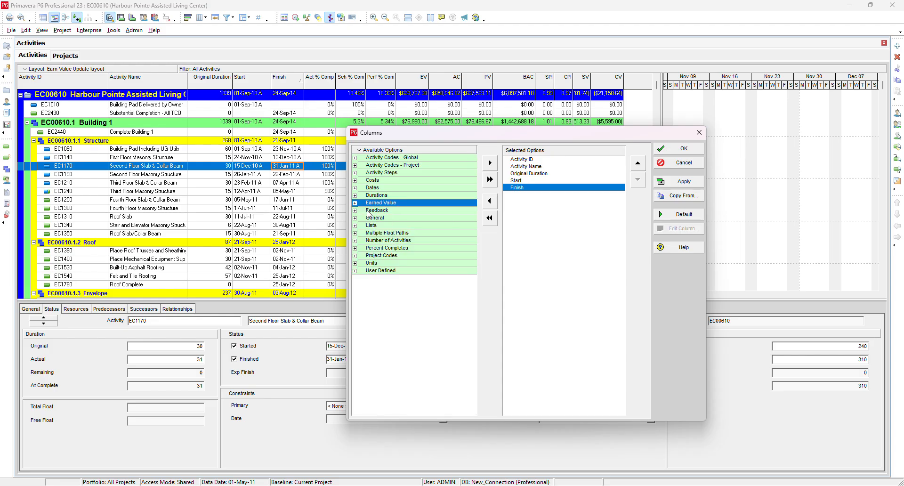
pyautogui.click(356, 191)
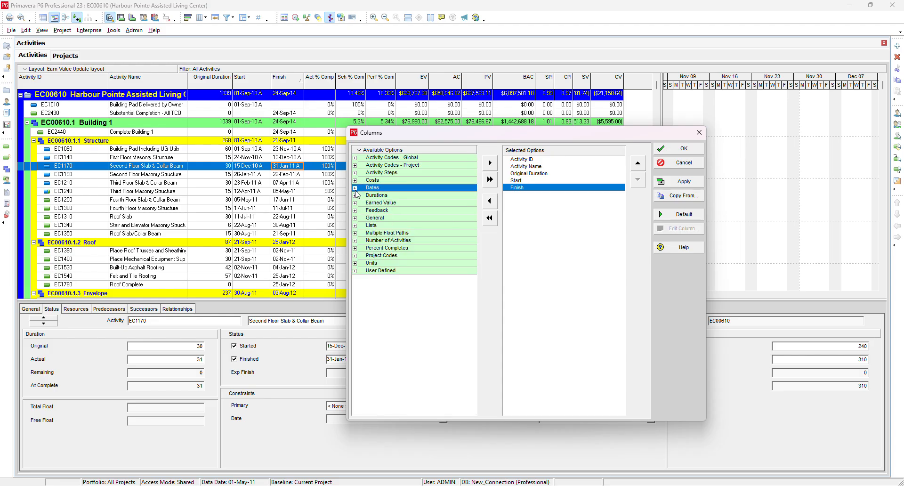
pyautogui.click(355, 188)
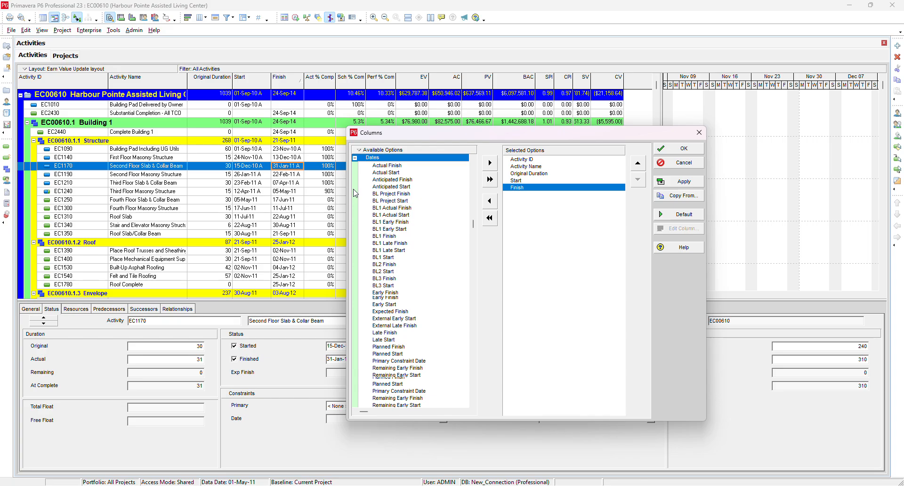
pyautogui.click(395, 237)
pyautogui.scroll(-2, 401, 283)
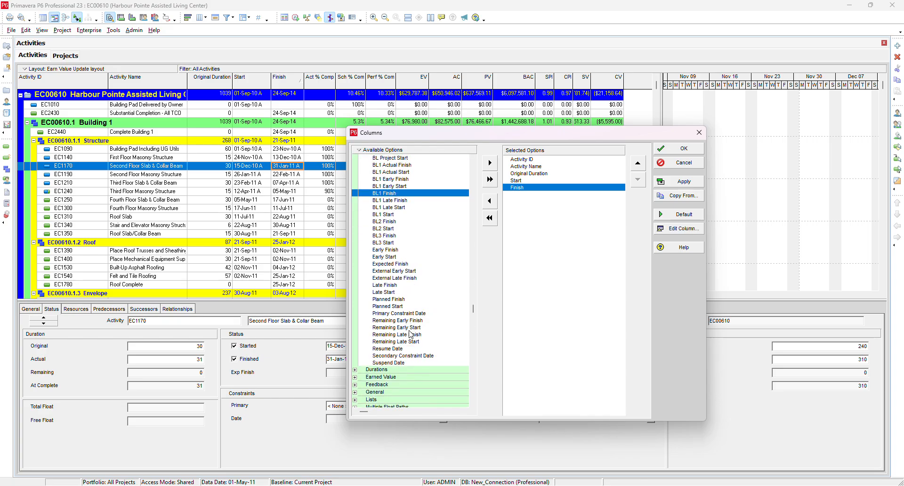
pyautogui.scroll(-1, 409, 334)
pyautogui.scroll(5, 406, 328)
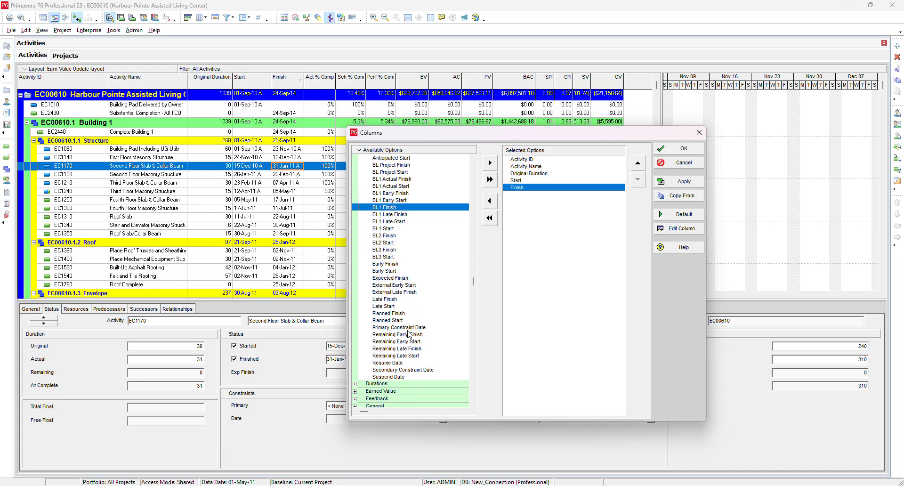
pyautogui.click(355, 188)
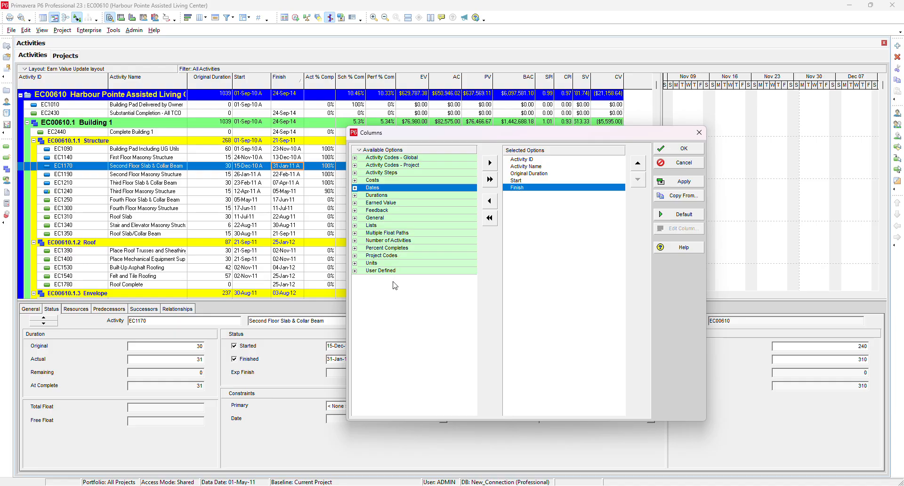
# - Add the Variance - BL1 Start Date and Variance - BL1 Finish Date columns to the layout
pyautogui.doubleClick(360, 195)
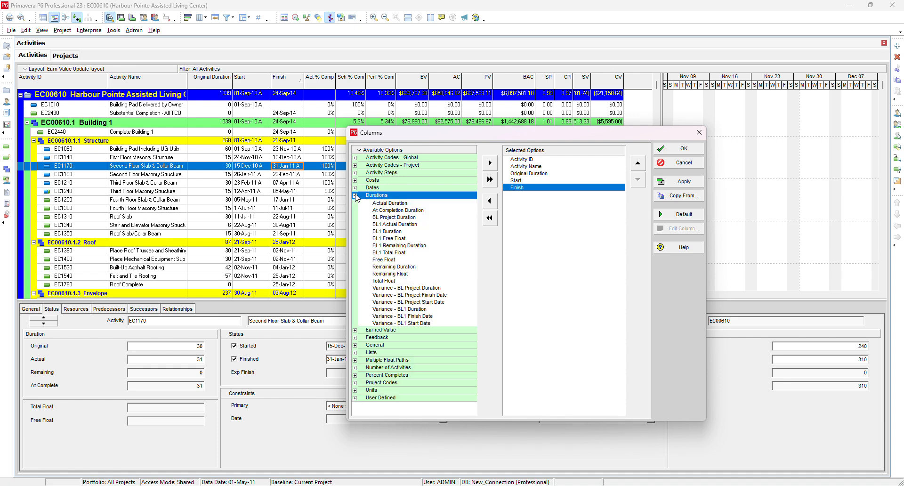
pyautogui.click(414, 323)
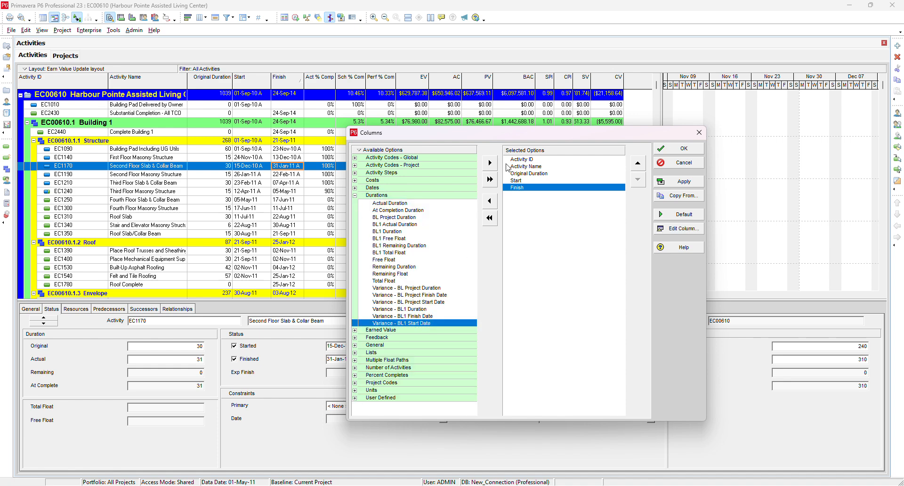
pyautogui.click(490, 163)
pyautogui.click(447, 316)
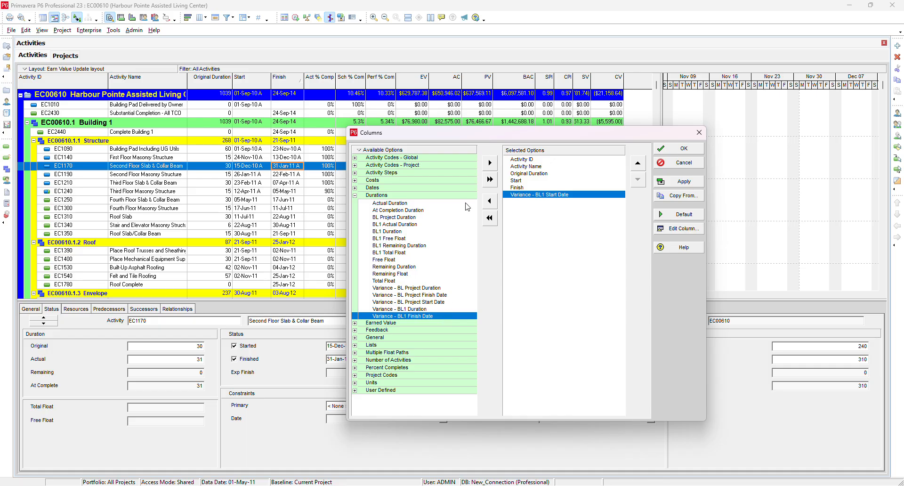
pyautogui.click(490, 163)
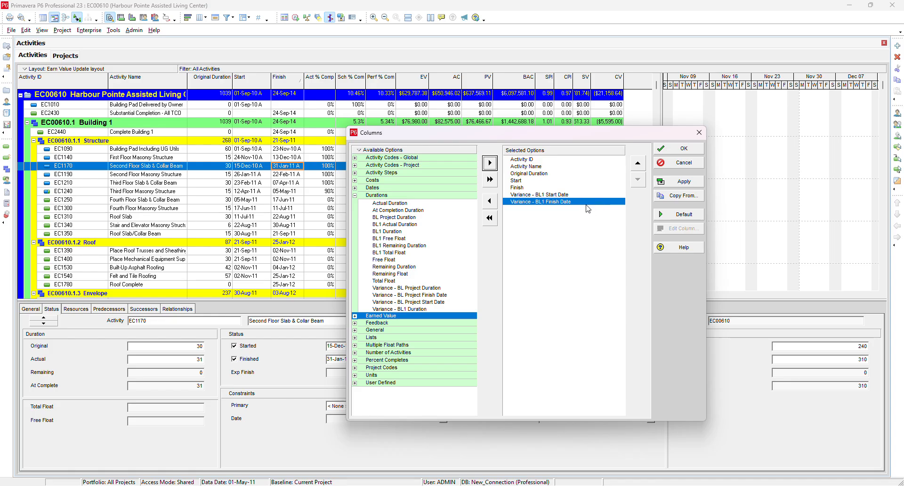
pyautogui.click(679, 148)
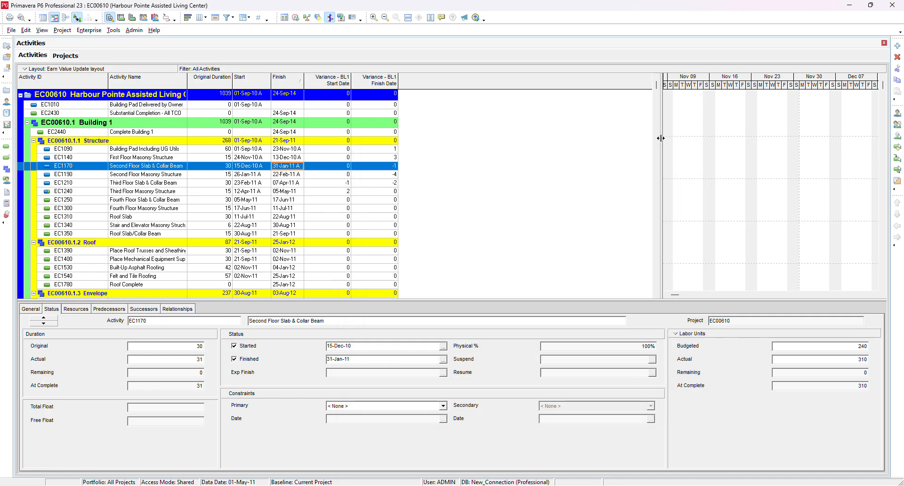
# - Turn on the progress spotlight and extend the highlighted period to 21-May-11
pyautogui.moveTo(450, 295); pyautogui.dragTo(529, 295)
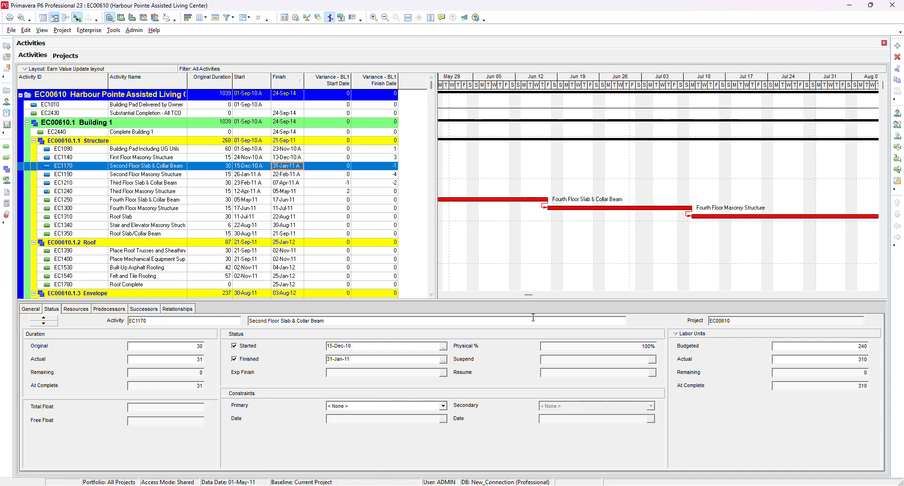
pyautogui.moveTo(525, 299); pyautogui.dragTo(519, 300)
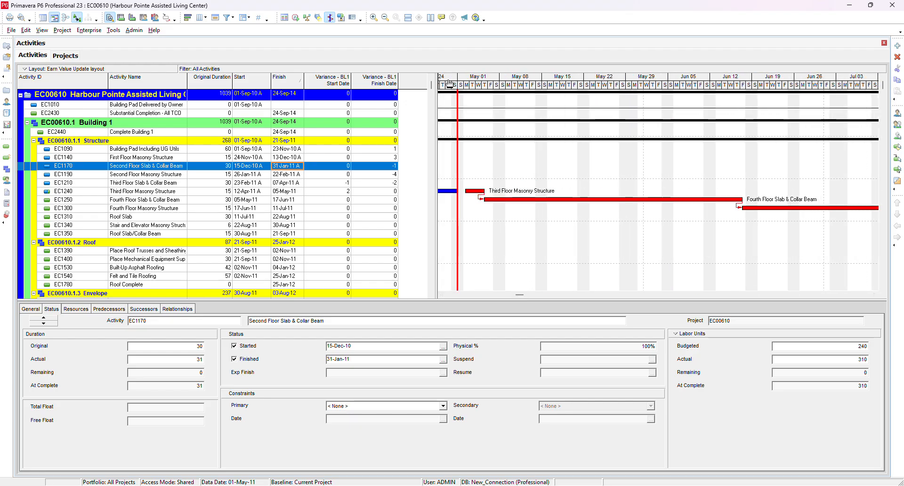
pyautogui.click(318, 18)
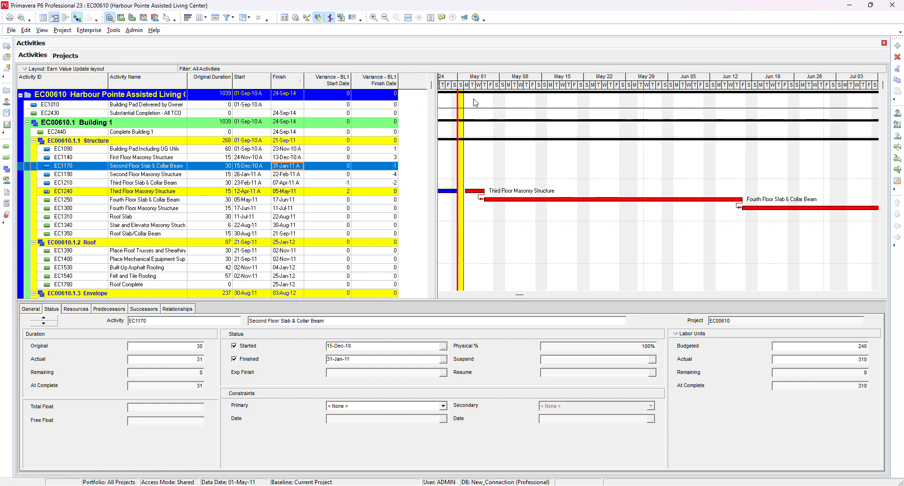
pyautogui.moveTo(464, 90); pyautogui.dragTo(501, 110)
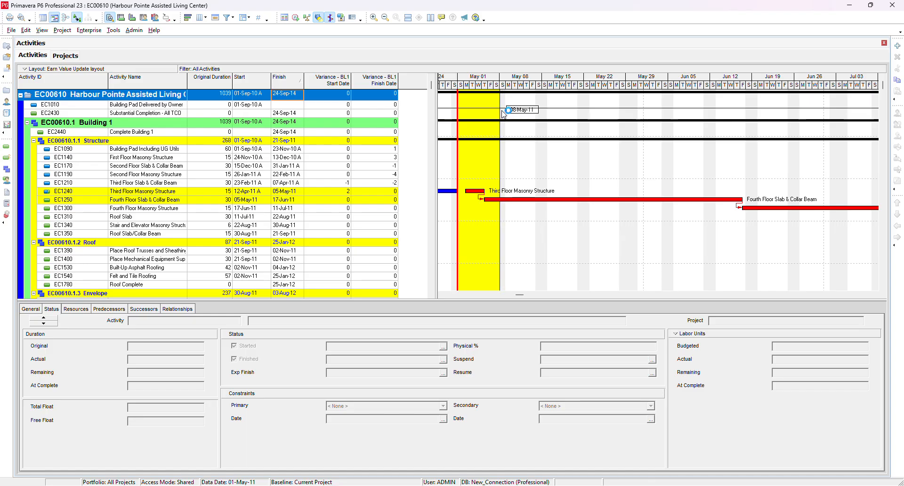
pyautogui.moveTo(502, 111); pyautogui.dragTo(586, 114)
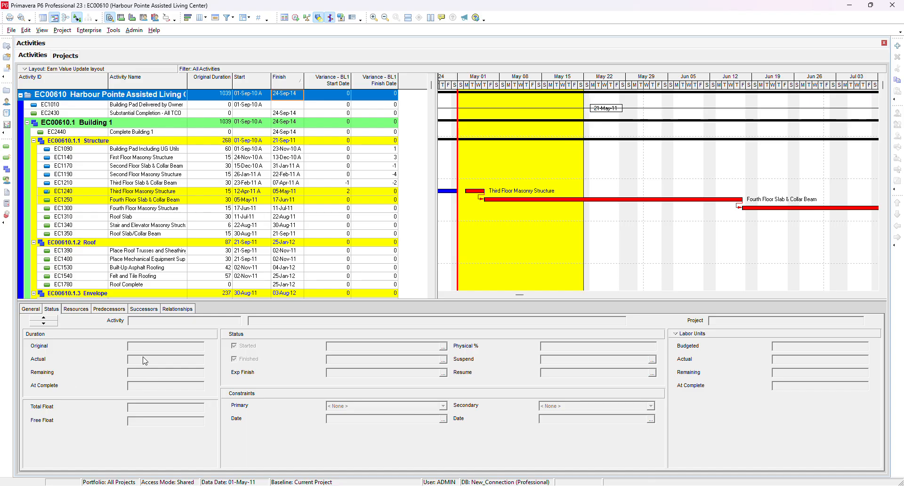
# - Set Third Floor Masonry Structure's finish date to 06-May-11 and mark the activity finished
pyautogui.click(258, 194)
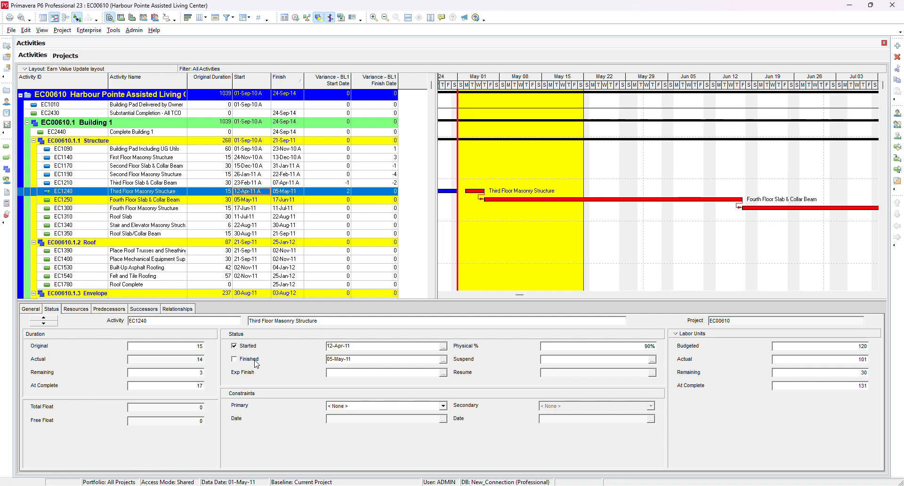
pyautogui.click(299, 191)
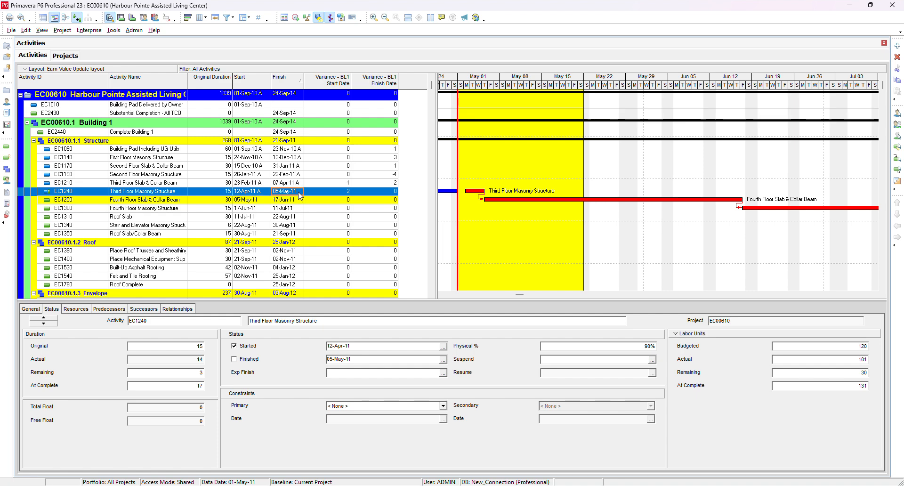
pyautogui.click(300, 193)
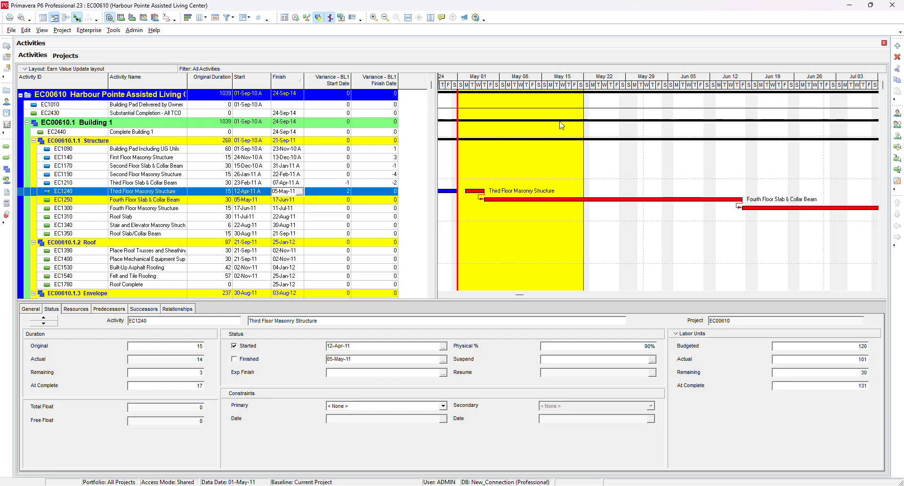
pyautogui.click(300, 192)
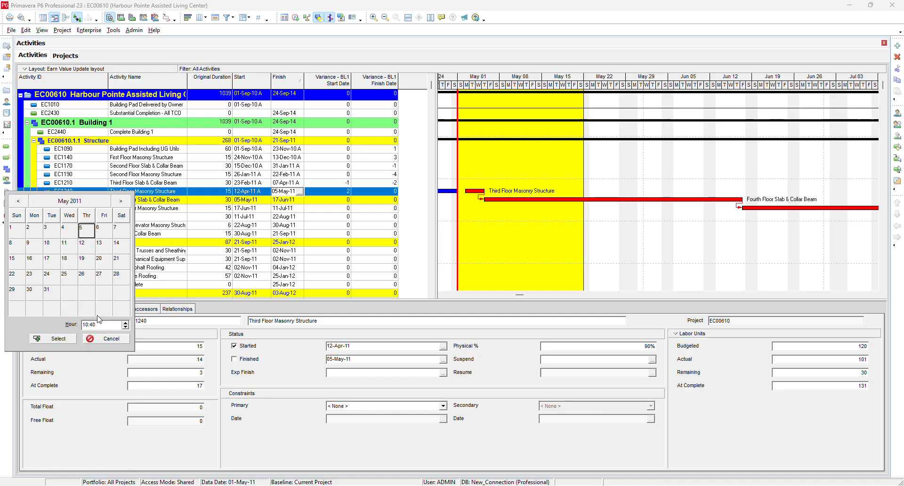
pyautogui.click(103, 231)
pyautogui.click(69, 342)
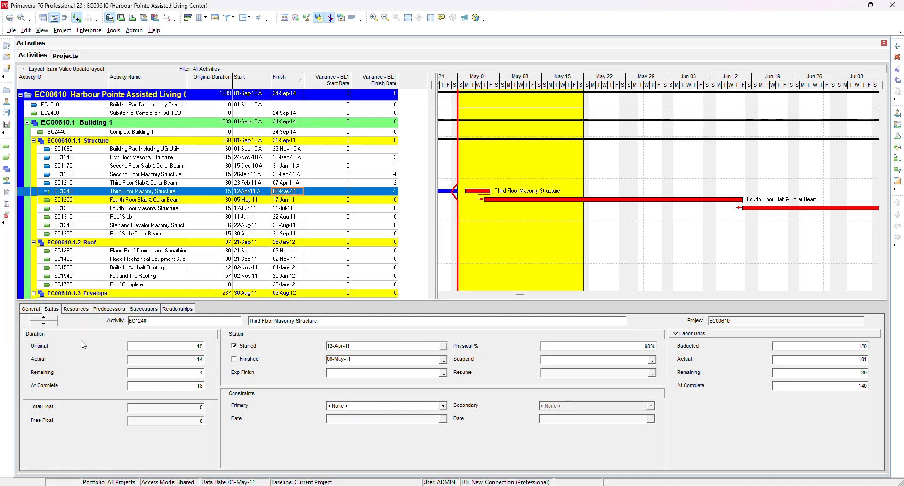
pyautogui.click(250, 359)
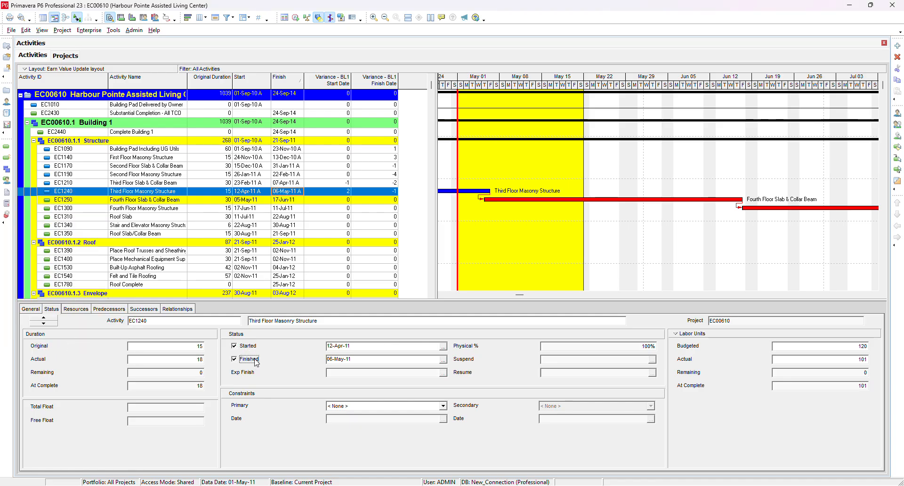
# - Scroll through the schedule to review the activities falling within the spotlight period
pyautogui.click(264, 200)
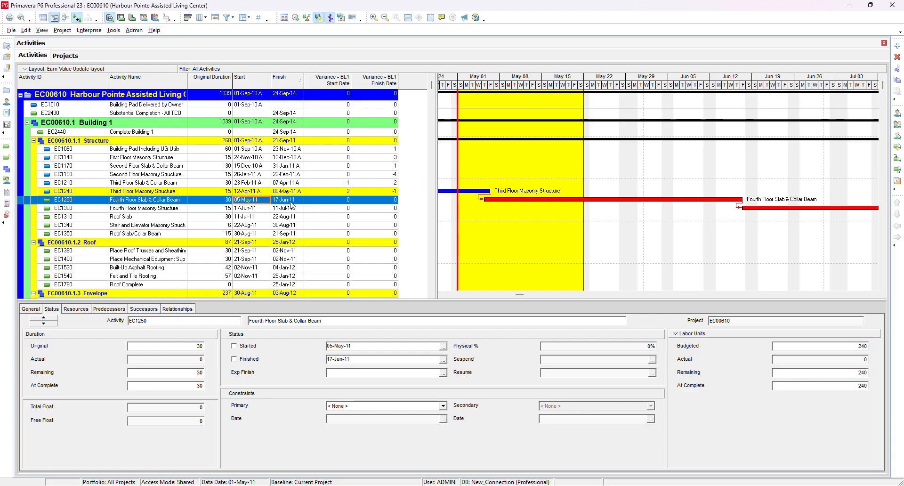
pyautogui.scroll(-2, 281, 219)
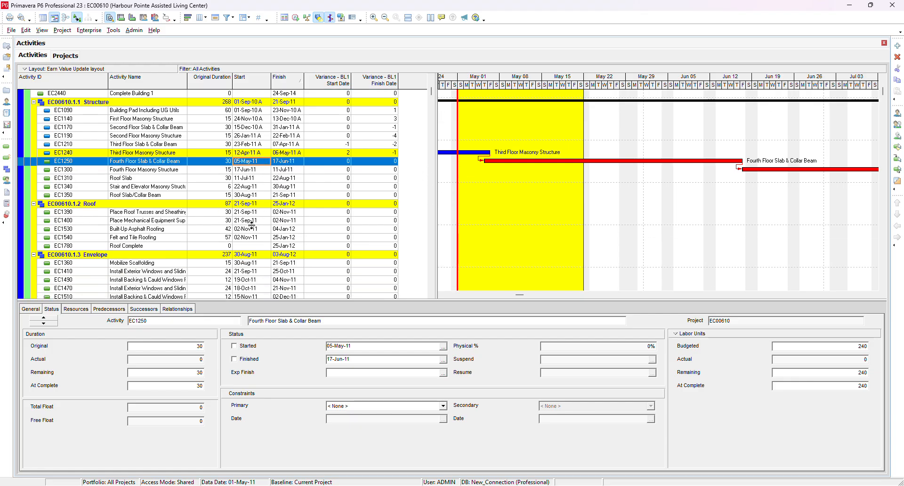
pyautogui.scroll(-8, 252, 223)
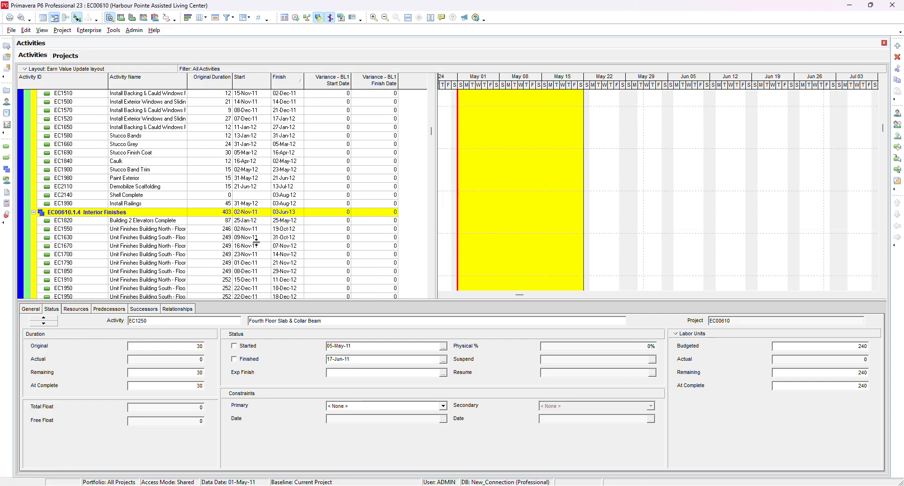
pyautogui.scroll(-8, 257, 241)
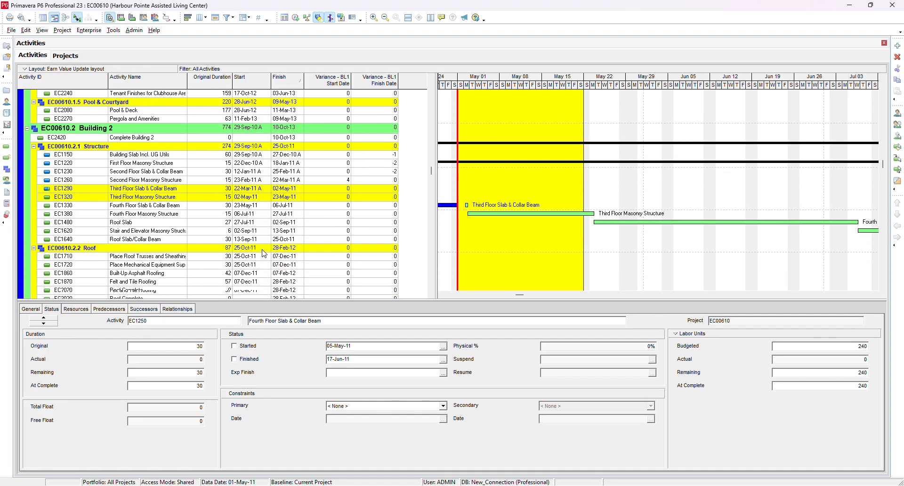
pyautogui.scroll(7, 264, 253)
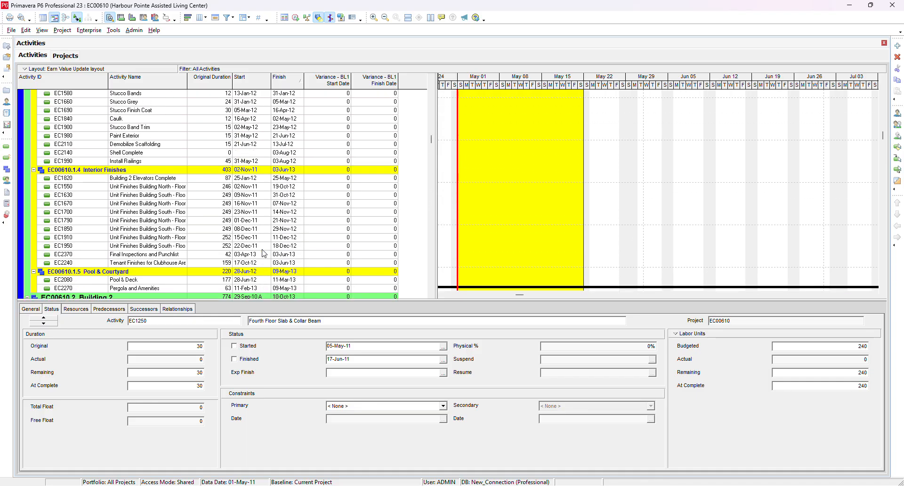
pyautogui.scroll(10, 264, 253)
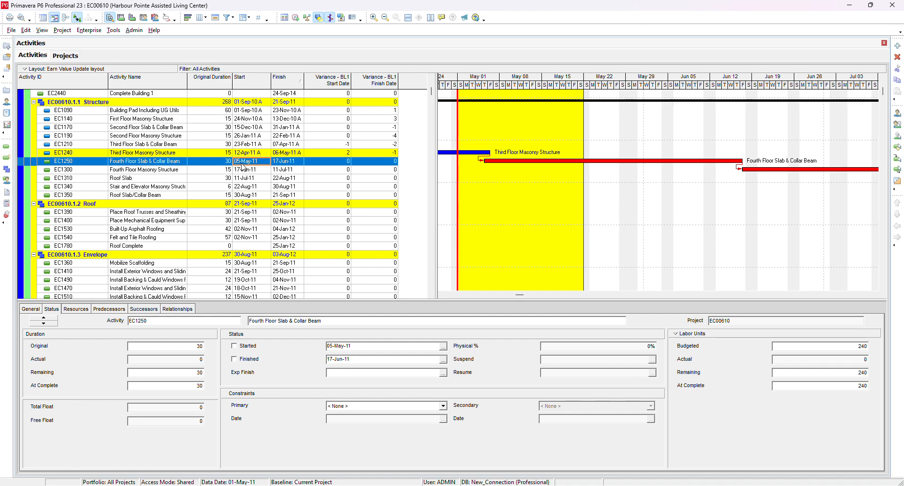
pyautogui.click(252, 152)
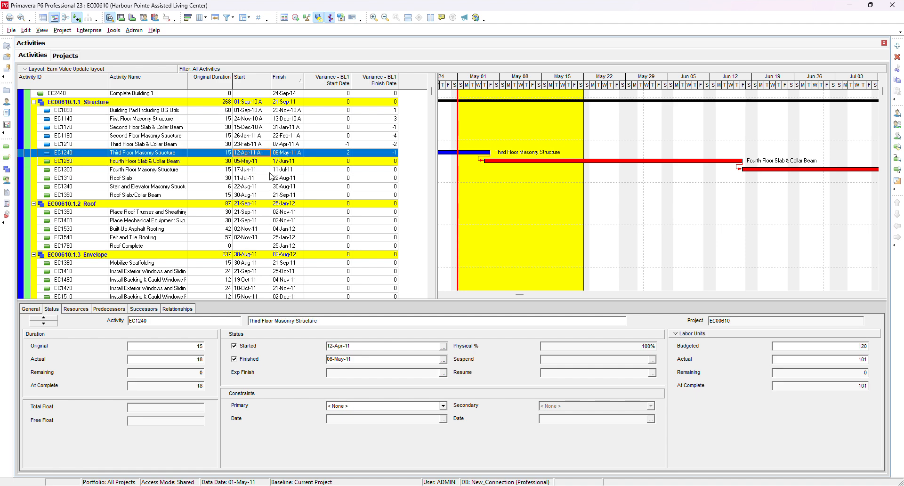
pyautogui.scroll(-1, 272, 176)
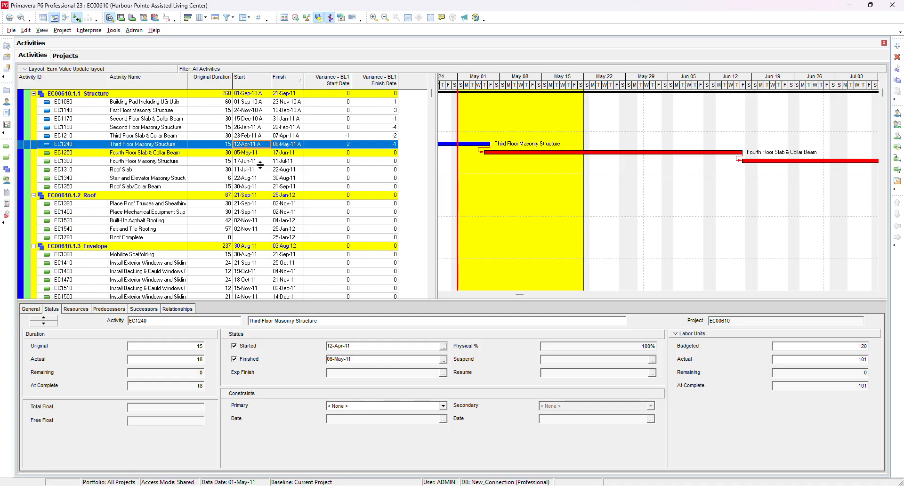
pyautogui.scroll(-2, 266, 173)
# - Mark Fourth Floor Slab & Collar Beam as started with an expected finish of 17-Jun-11
pyautogui.click(285, 136)
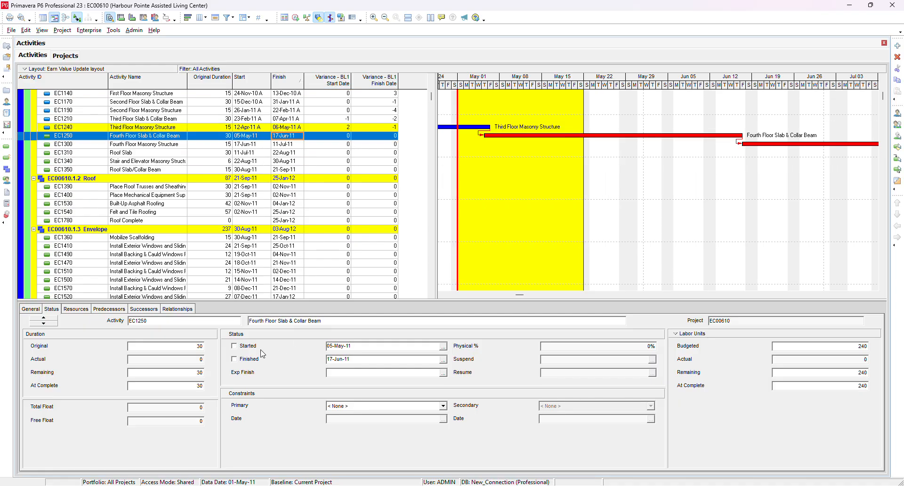
pyautogui.click(443, 373)
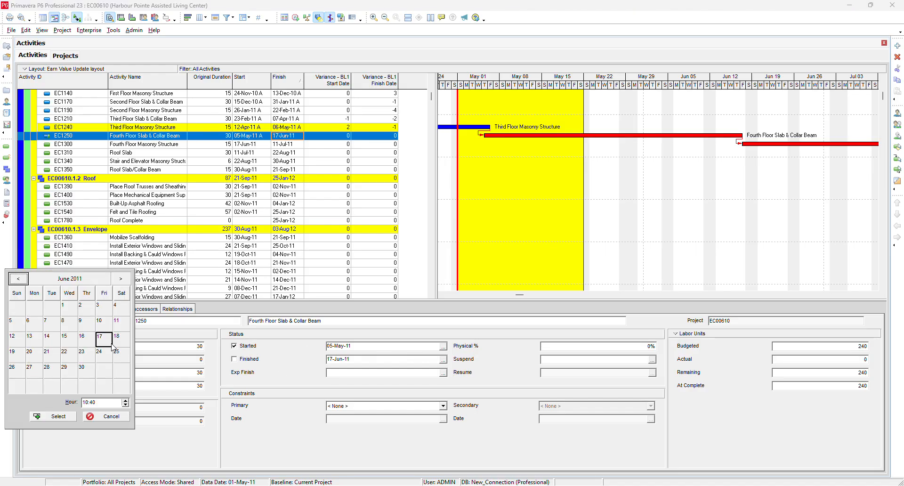
pyautogui.click(62, 415)
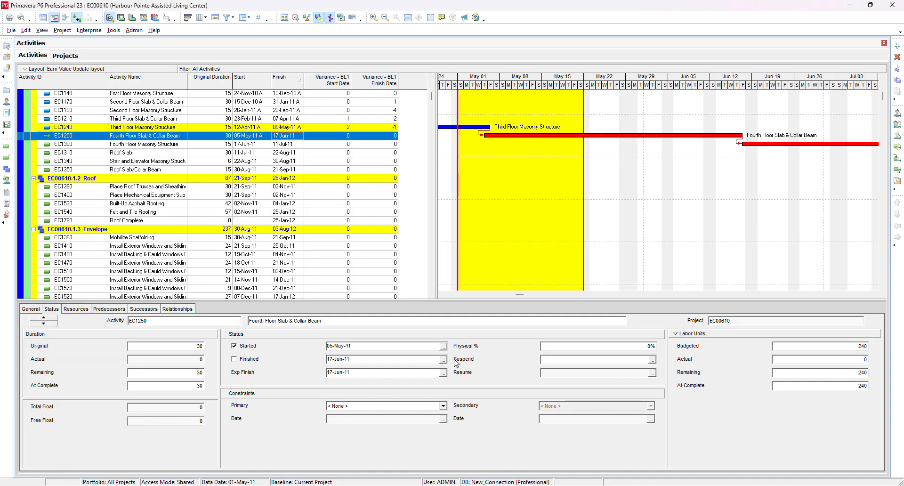
# - Enter 4 as Fourth Floor Slab & Collar Beam's physical percent complete
pyautogui.click(624, 345)
pyautogui.write('4')
pyautogui.click(263, 145)
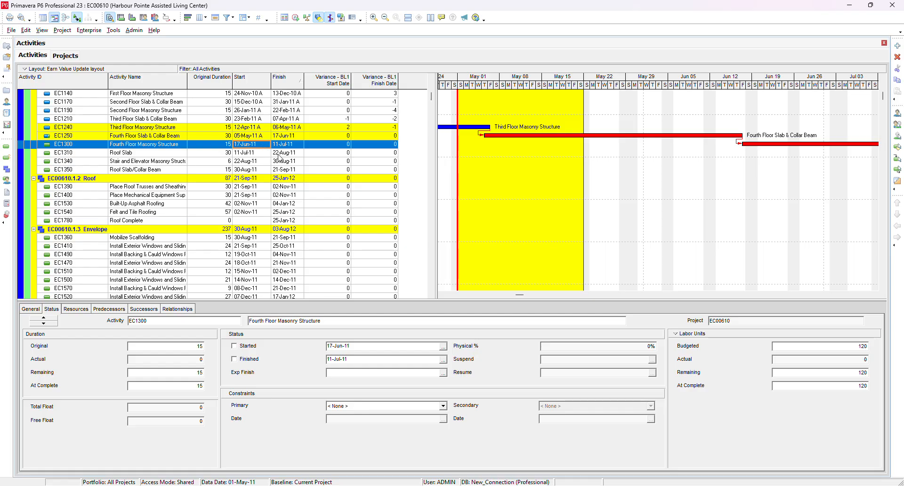
# - Set Building 2's Third Floor Slab & Collar Beam finish date to 05-May-11 and mark the activity finished
pyautogui.click(297, 136)
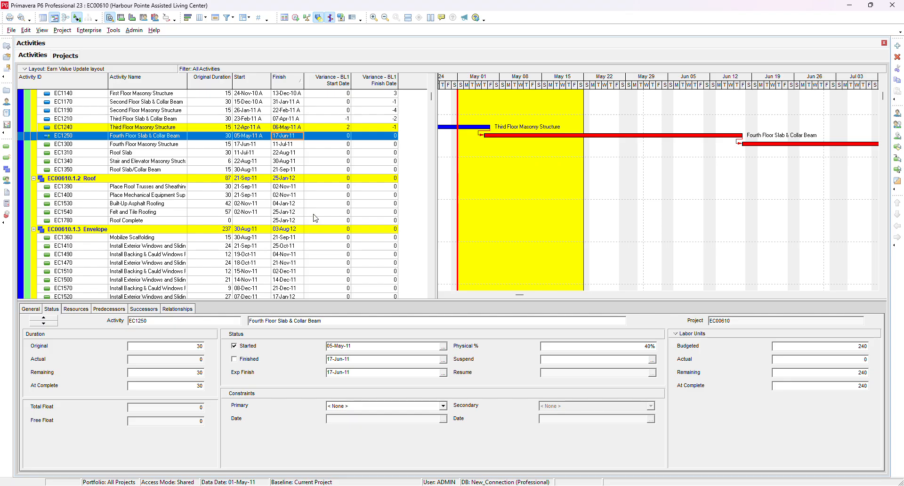
pyautogui.scroll(-6, 285, 199)
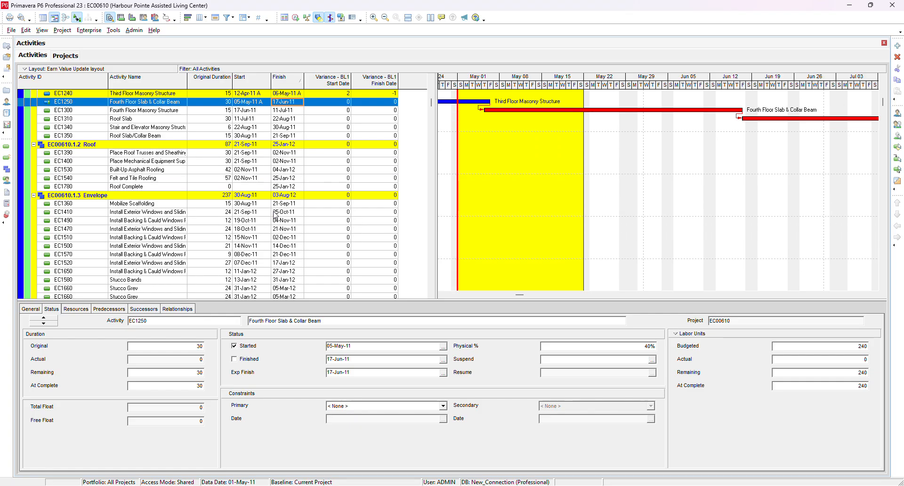
pyautogui.scroll(-7, 276, 216)
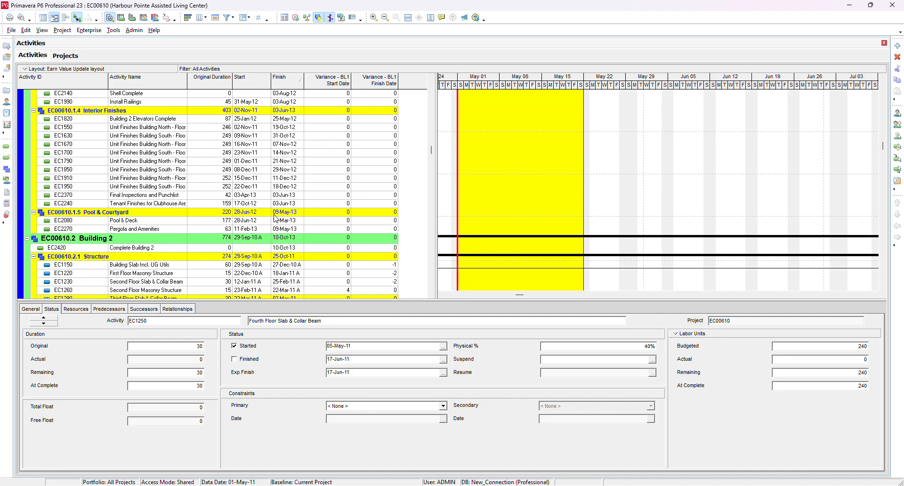
pyautogui.scroll(-1, 276, 220)
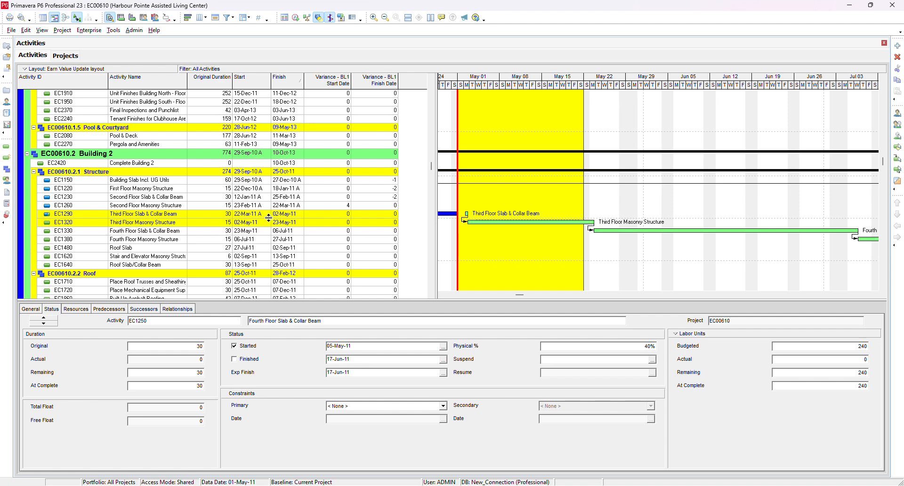
pyautogui.click(266, 214)
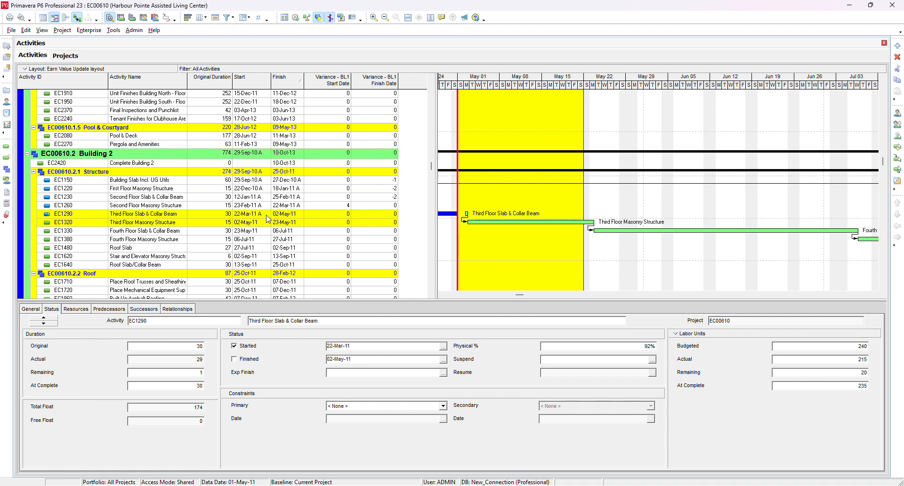
pyautogui.click(443, 360)
pyautogui.click(82, 305)
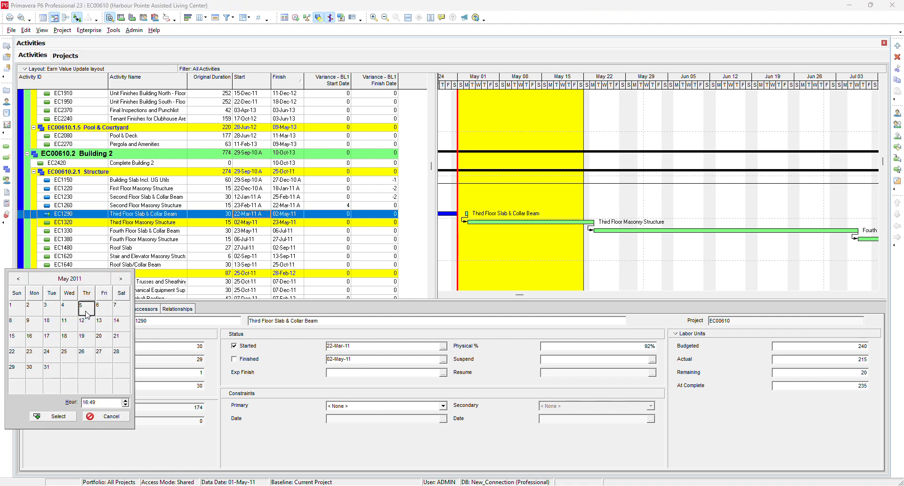
pyautogui.click(54, 417)
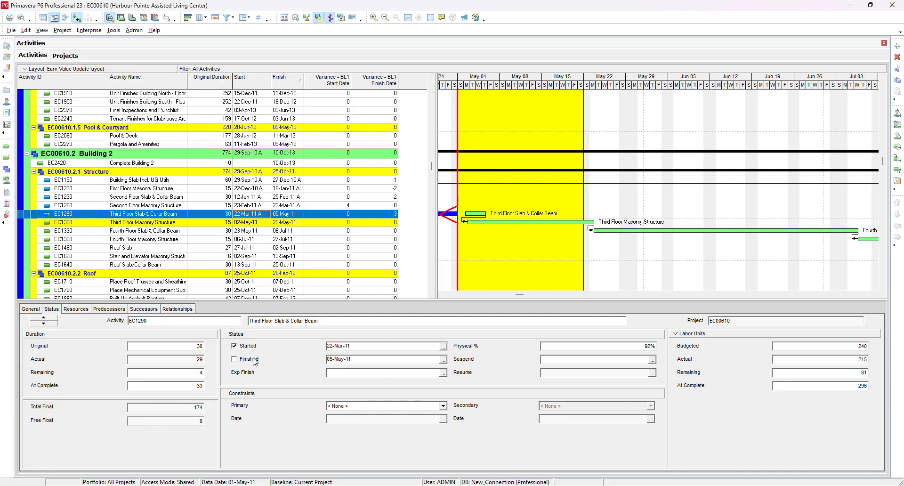
pyautogui.click(255, 361)
# - Mark Building 2's Third Floor Masonry Structure as started with an expected finish of 27-May-11
pyautogui.scroll(-1, 257, 219)
pyautogui.click(258, 215)
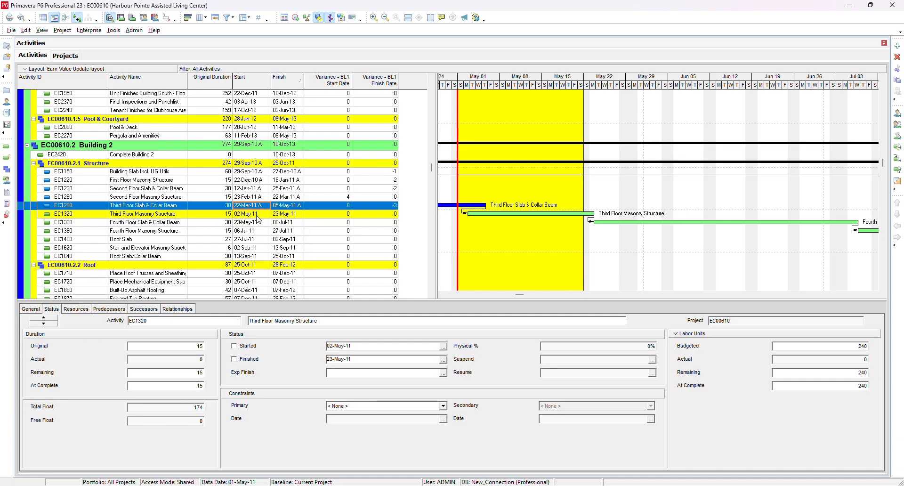
pyautogui.click(246, 348)
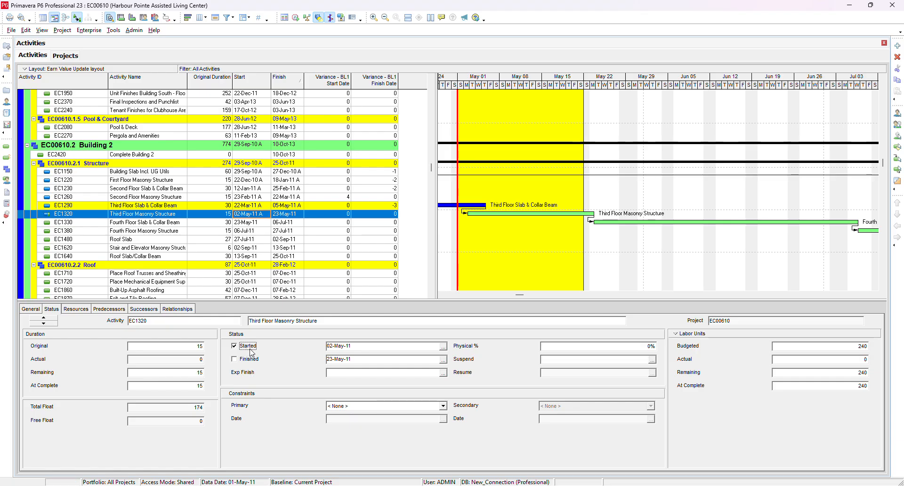
pyautogui.click(444, 373)
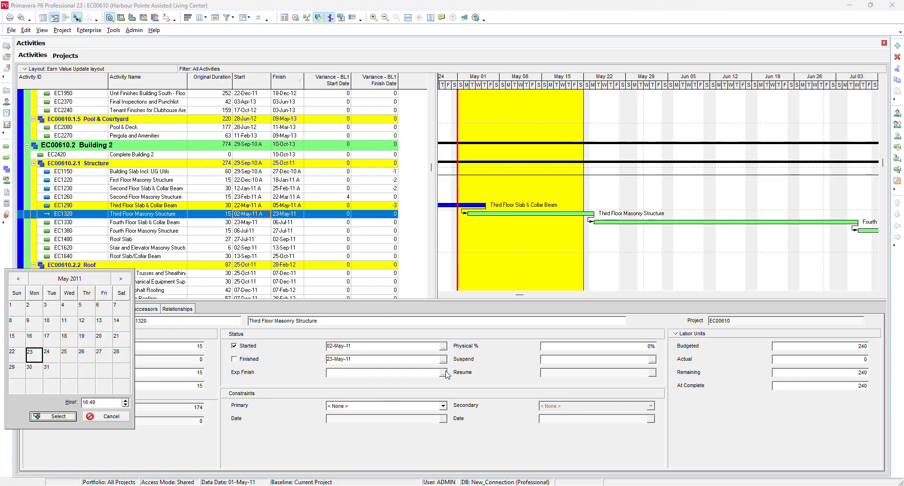
pyautogui.click(82, 358)
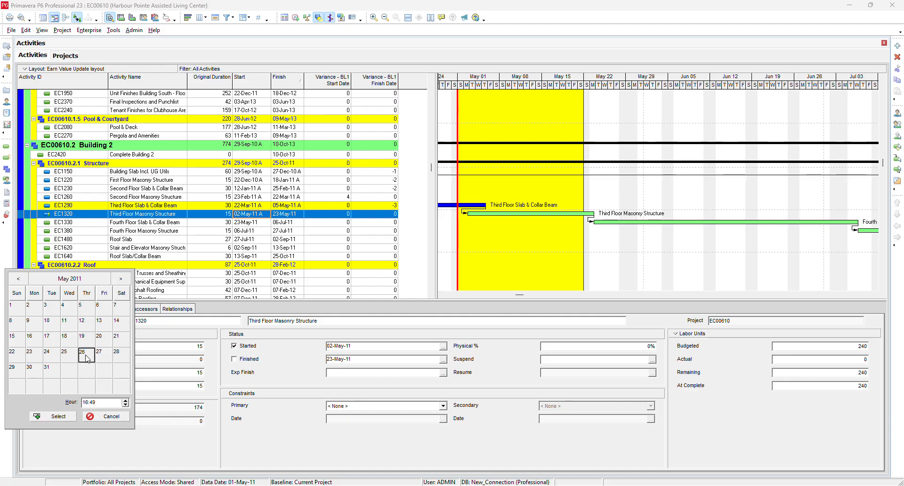
pyautogui.click(103, 356)
pyautogui.click(66, 415)
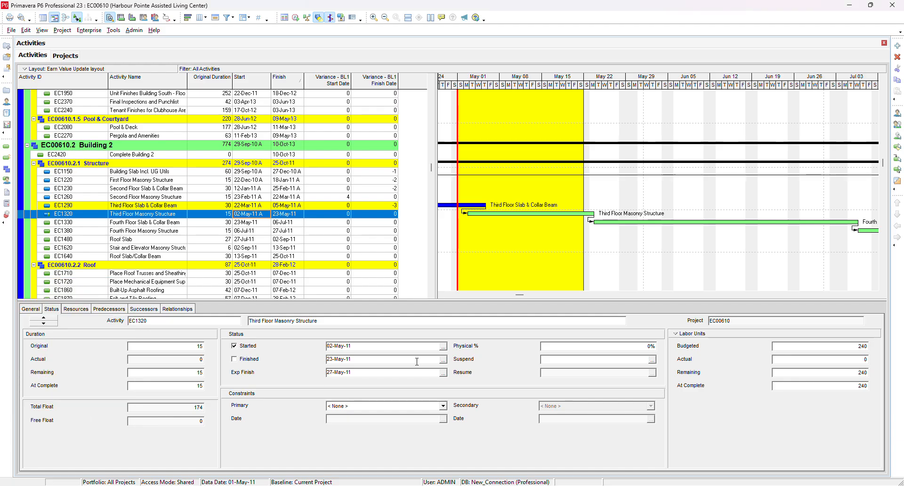
# - Enter 70% as Third Floor Masonry Structure's physical percent complete
pyautogui.click(595, 345)
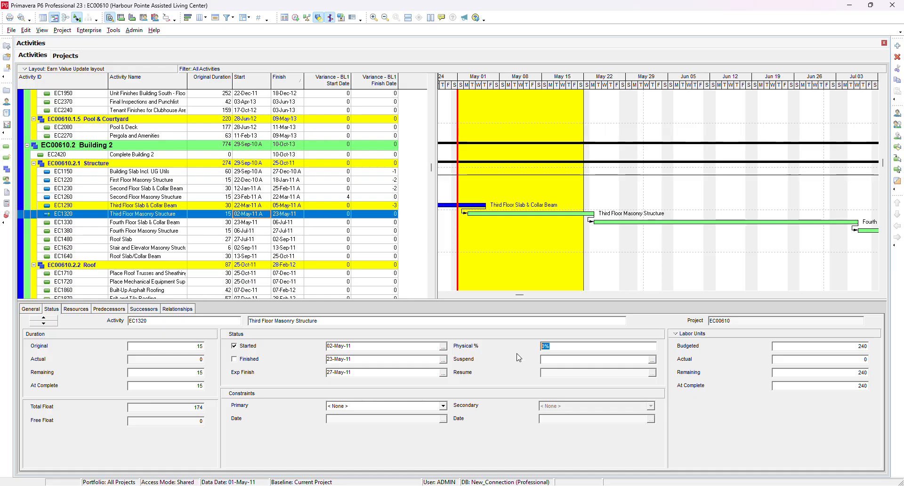
pyautogui.write('70')
# - Mark Garage 2's Fab & Delivery activity as finished
pyautogui.scroll(-3, 176, 227)
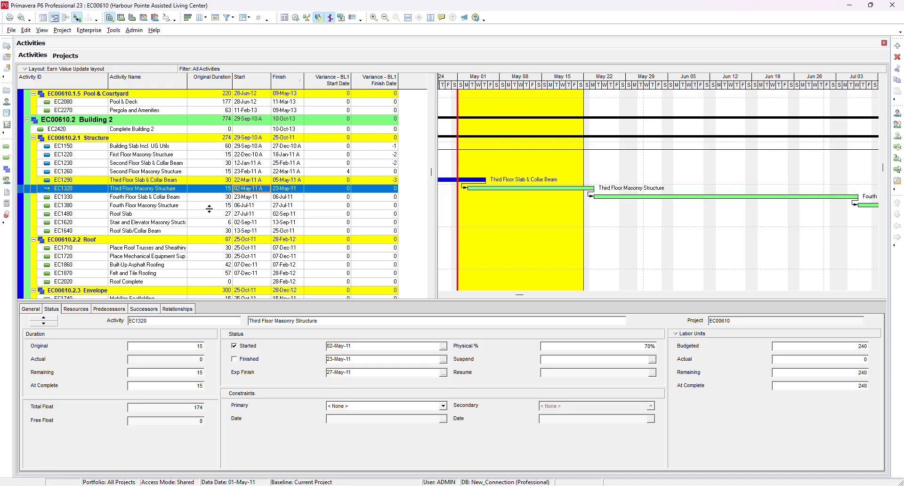
pyautogui.scroll(-10, 214, 219)
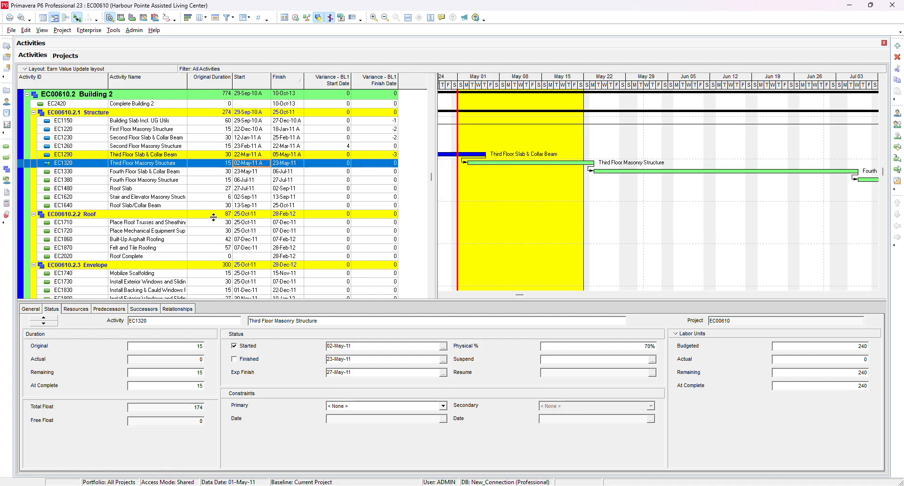
pyautogui.scroll(-6, 215, 219)
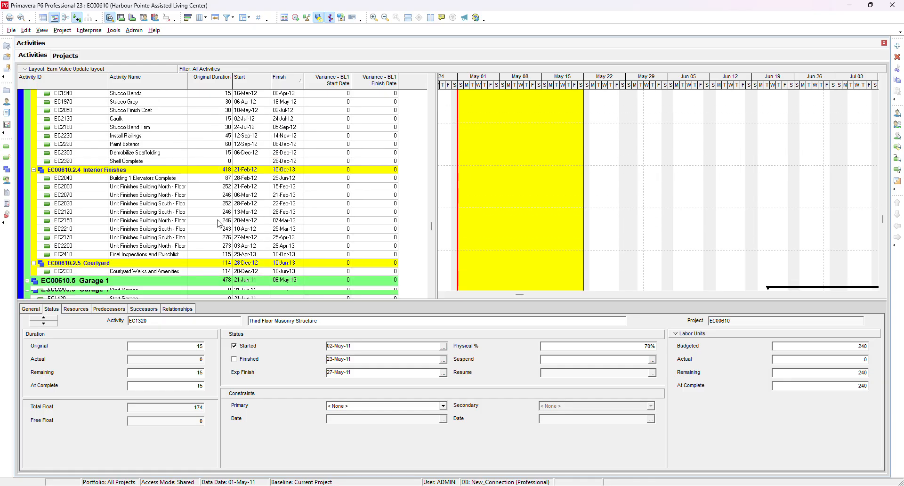
pyautogui.scroll(-3, 217, 225)
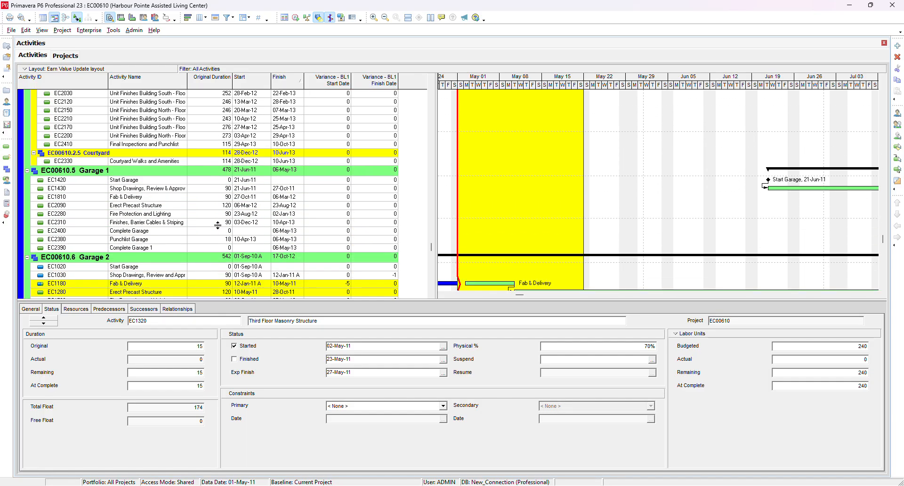
pyautogui.click(261, 234)
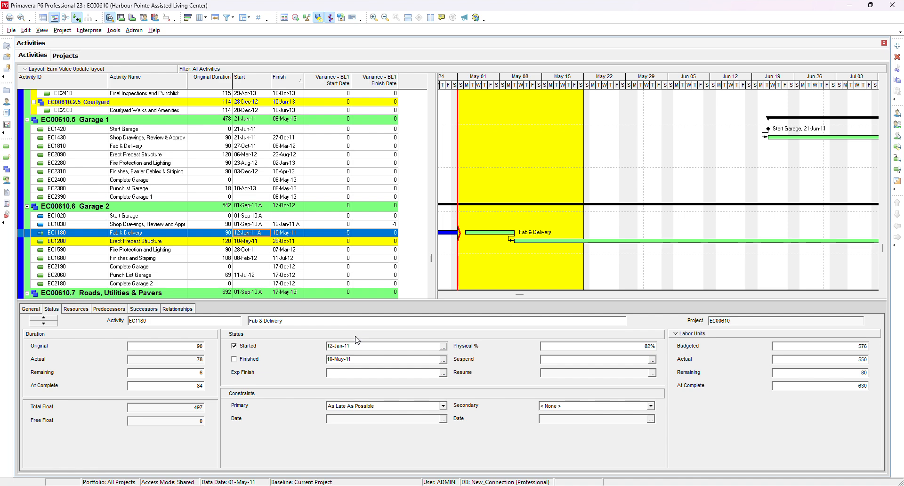
pyautogui.click(247, 359)
# - Mark Erect Precast Structure as started with an expected finish of 28-Oct-11
pyautogui.click(252, 244)
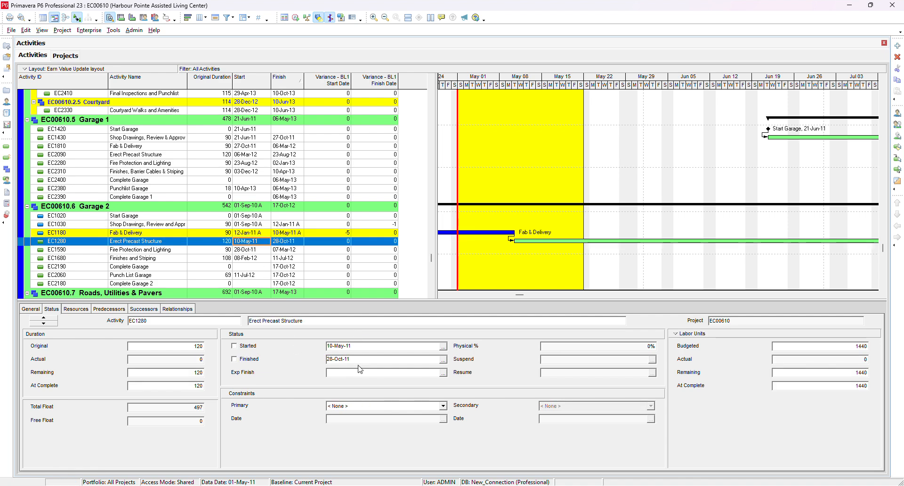
pyautogui.click(250, 347)
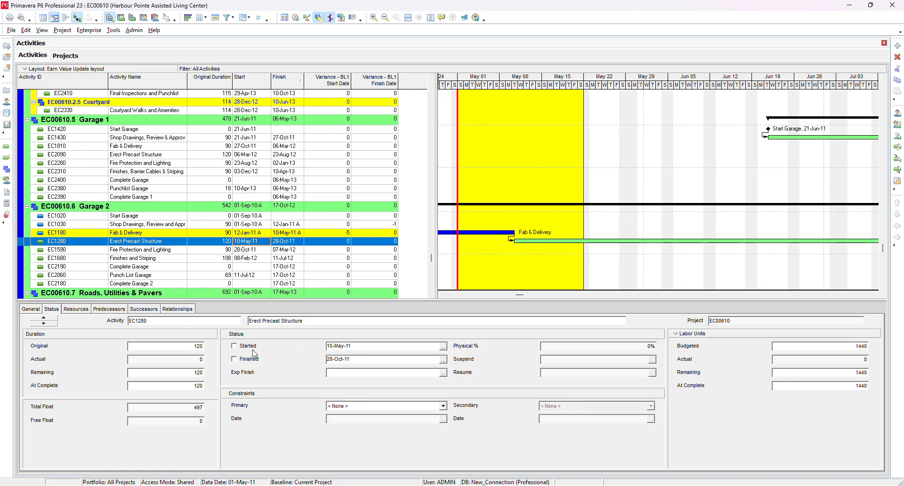
pyautogui.click(443, 373)
pyautogui.click(54, 416)
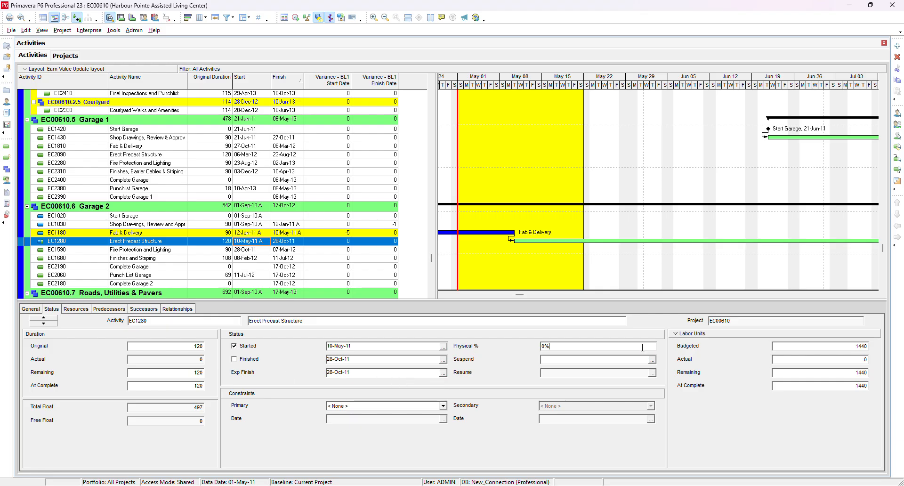
# - Enter 30% as Erect Precast Structure's physical percent complete
pyautogui.write('1')
pyautogui.write('30')
# - Mark Roadway Pavers as finished
pyautogui.scroll(-5, 230, 254)
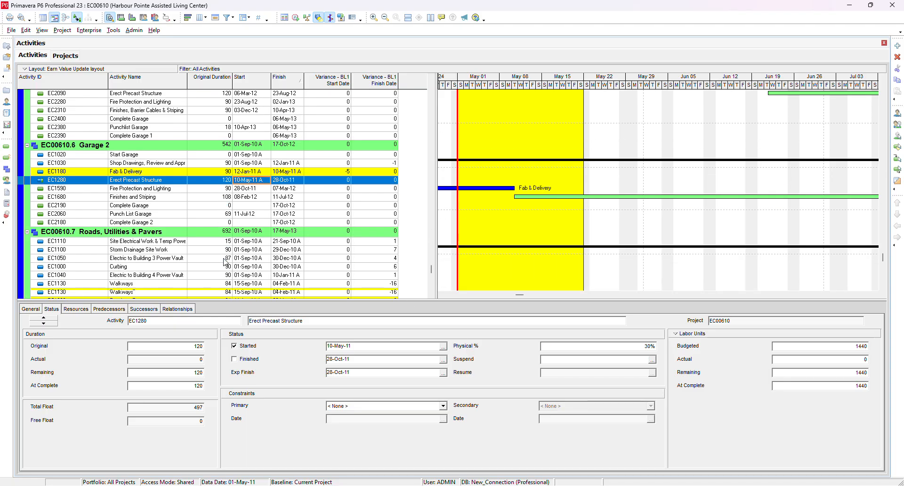
pyautogui.click(245, 231)
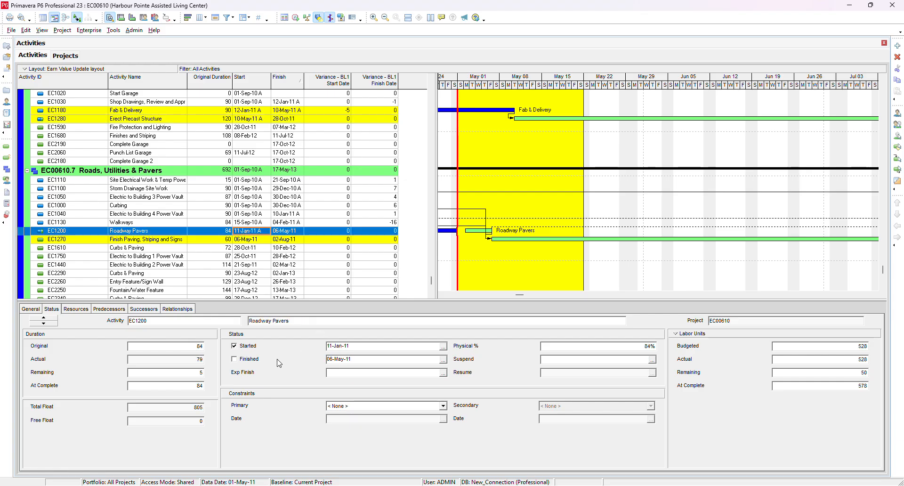
pyautogui.click(247, 361)
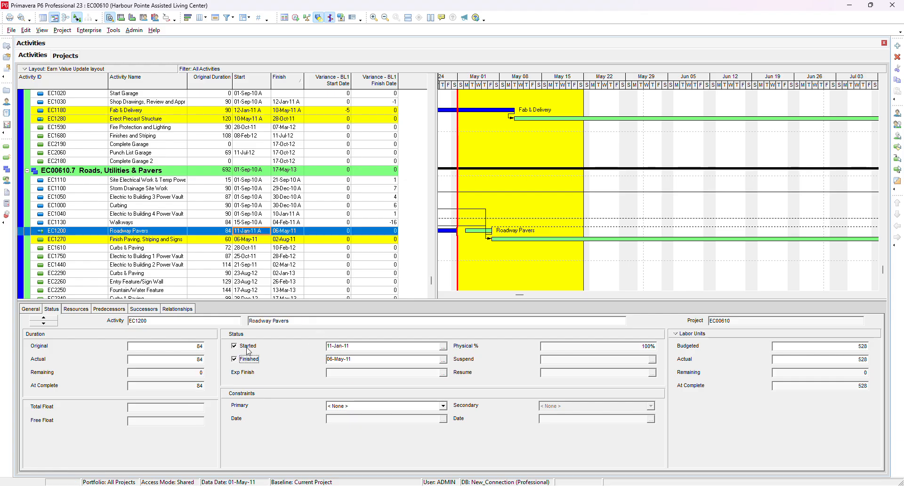
# - Mark Finish Paving, Striping and Signs as started with 10% physical complete
pyautogui.click(249, 241)
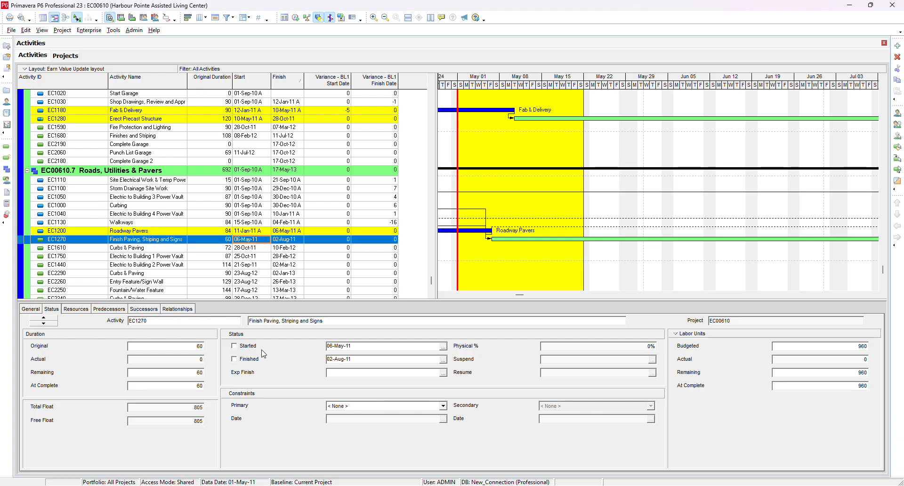
pyautogui.click(247, 346)
pyautogui.click(595, 346)
pyautogui.write('10')
pyautogui.press('Return')
# - Set Finish Paving, Striping and Signs' expected finish to 02-Aug-11
pyautogui.click(444, 373)
pyautogui.click(45, 416)
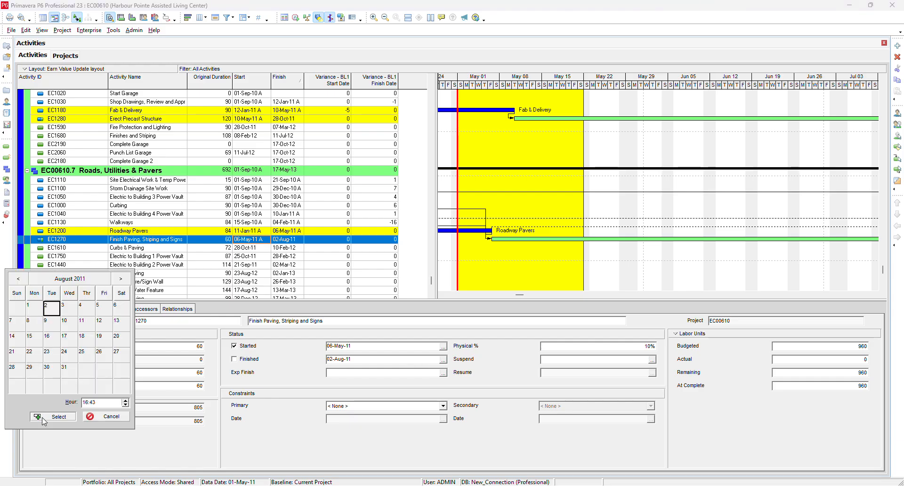
# - Set Site Cleanup's expected finish date to 08-Jul-11
pyautogui.scroll(-2, 175, 235)
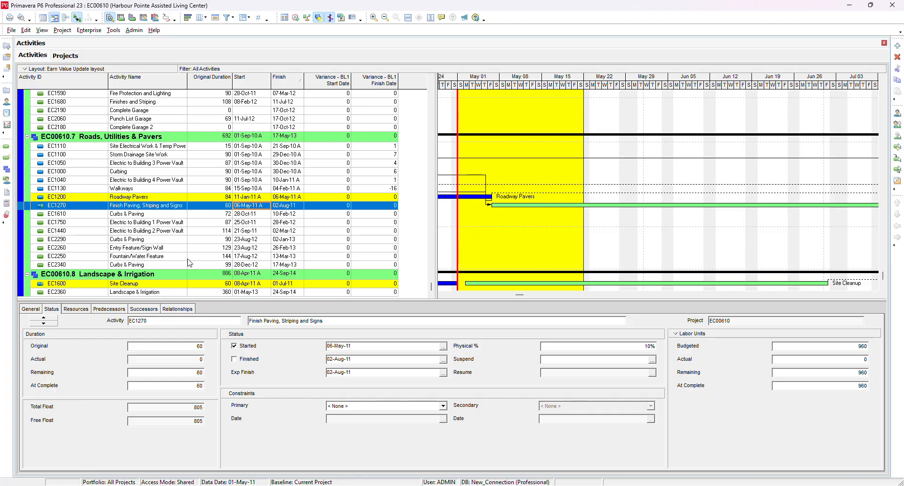
pyautogui.click(196, 284)
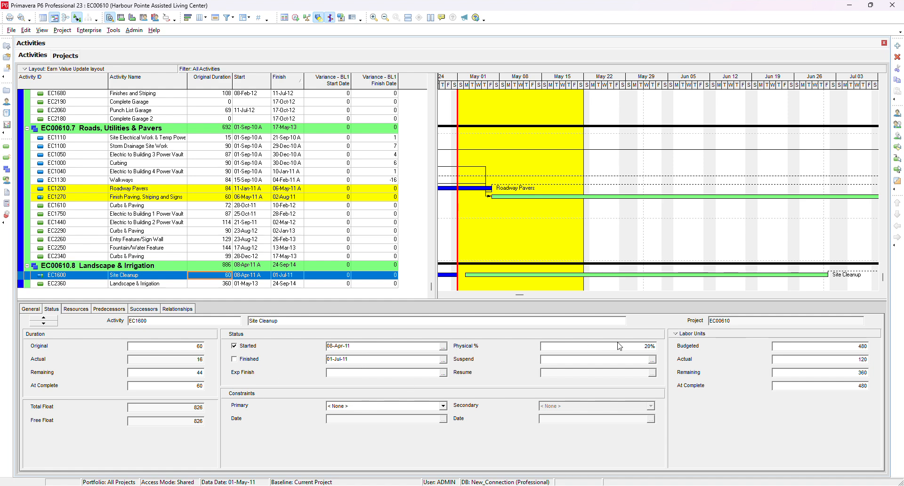
pyautogui.click(443, 360)
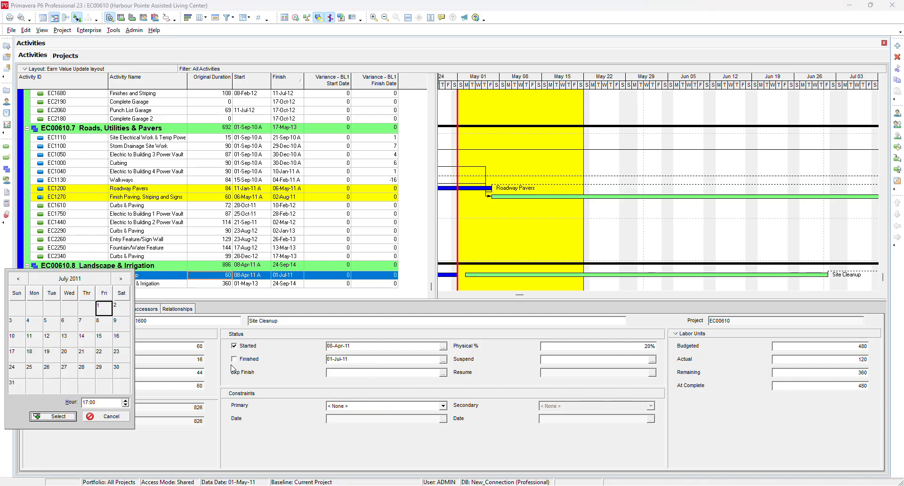
pyautogui.click(85, 331)
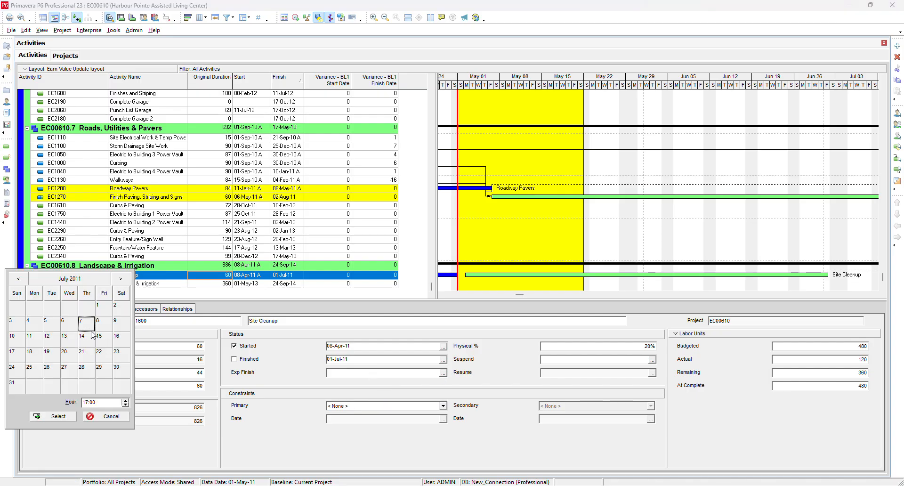
pyautogui.click(104, 324)
pyautogui.click(68, 416)
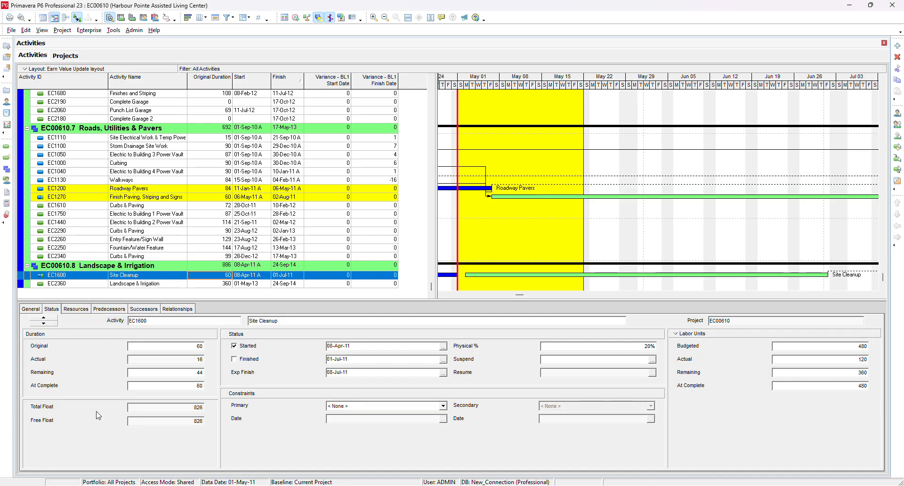
# - Set Site Cleanup's physical percent complete to 40%
pyautogui.click(633, 347)
pyautogui.write('3')
pyautogui.press('Return')
# - Reschedule the project, applying a data date of 21-May-11 to all open projects
pyautogui.click(296, 18)
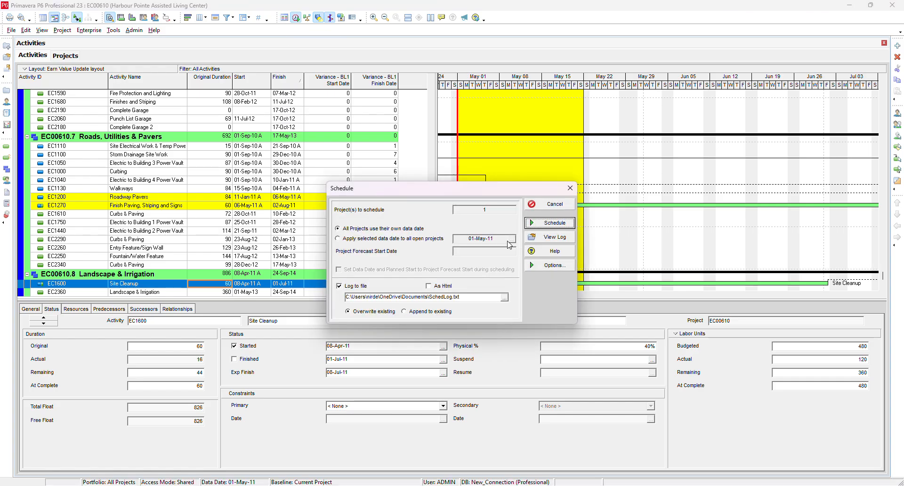
pyautogui.click(391, 239)
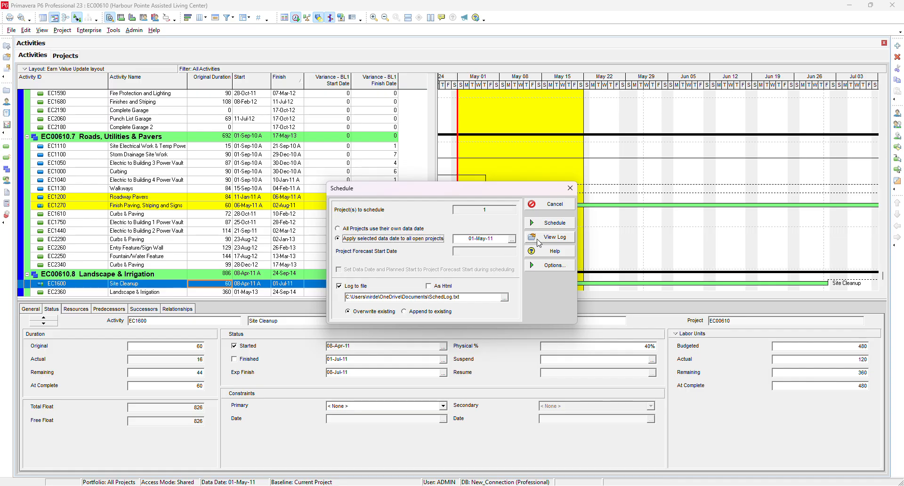
pyautogui.click(513, 240)
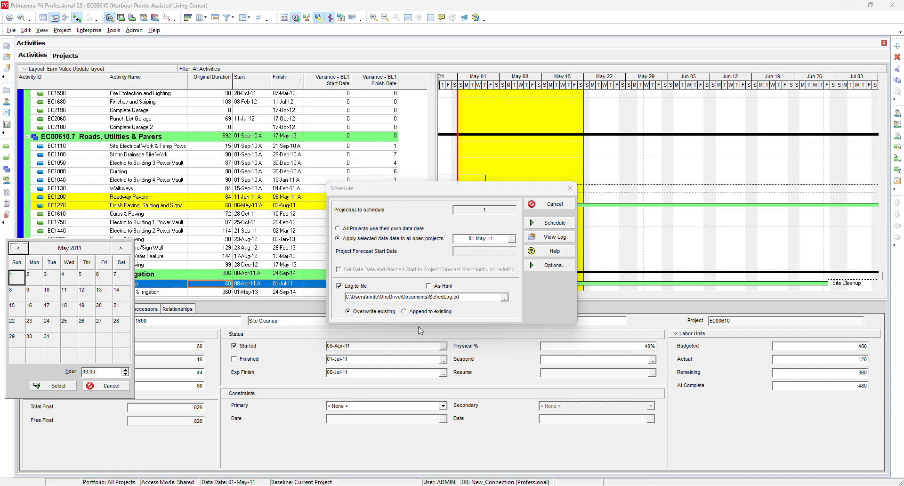
pyautogui.click(104, 308)
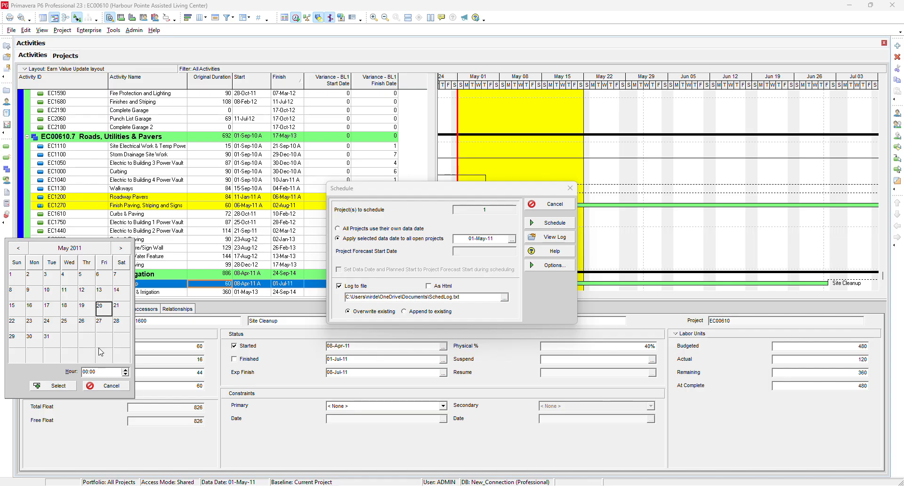
pyautogui.click(125, 310)
pyautogui.click(66, 386)
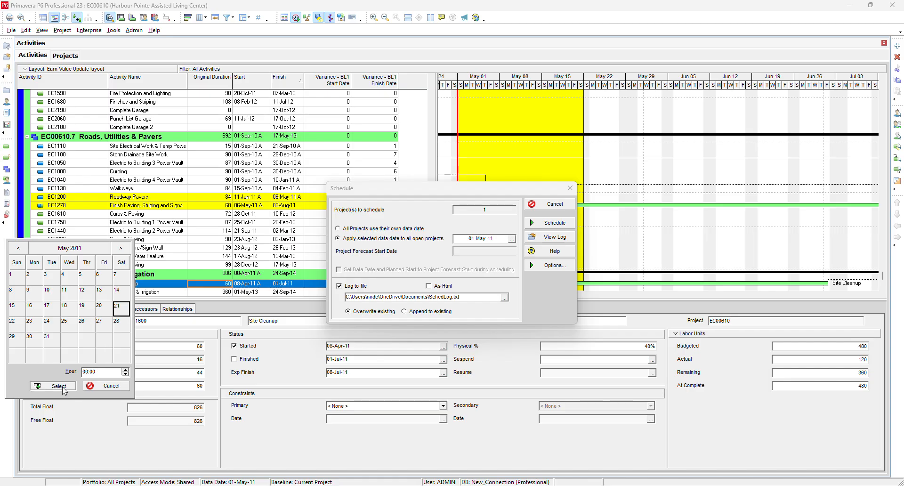
pyautogui.click(551, 222)
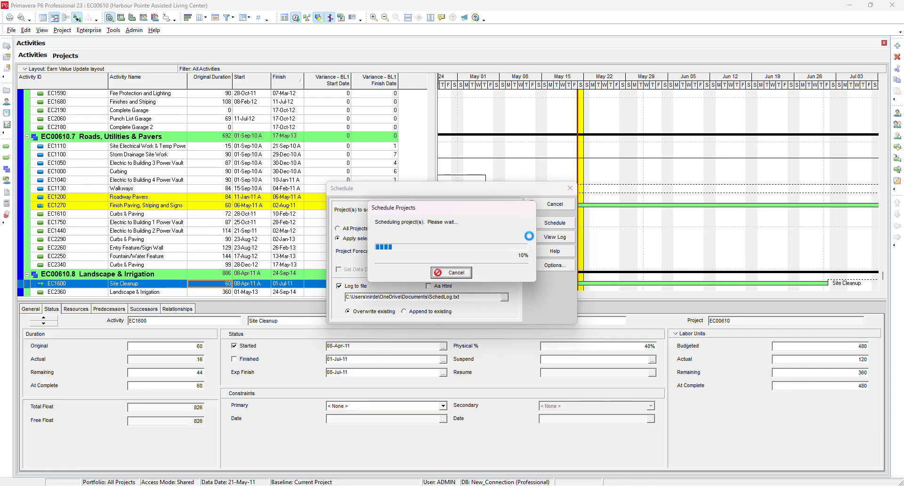
# - Create a new activity filter named "Variance report"
pyautogui.scroll(1, 370, 255)
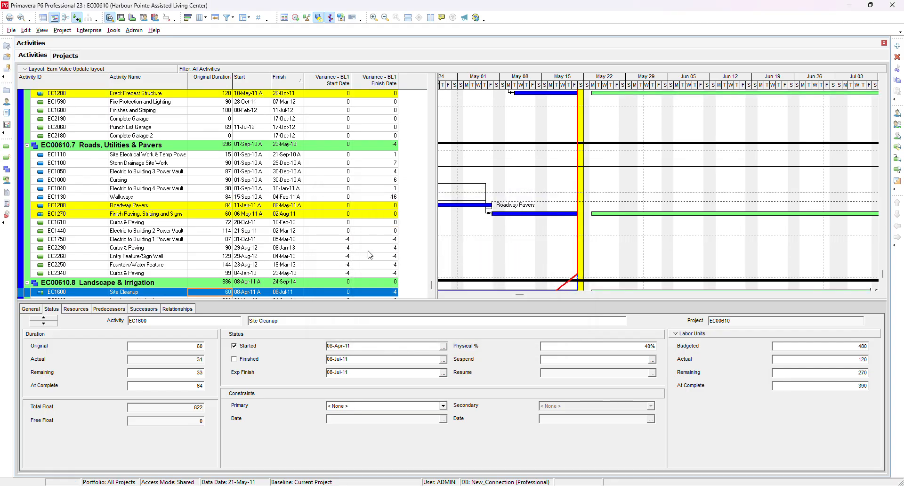
pyautogui.scroll(-1, 370, 255)
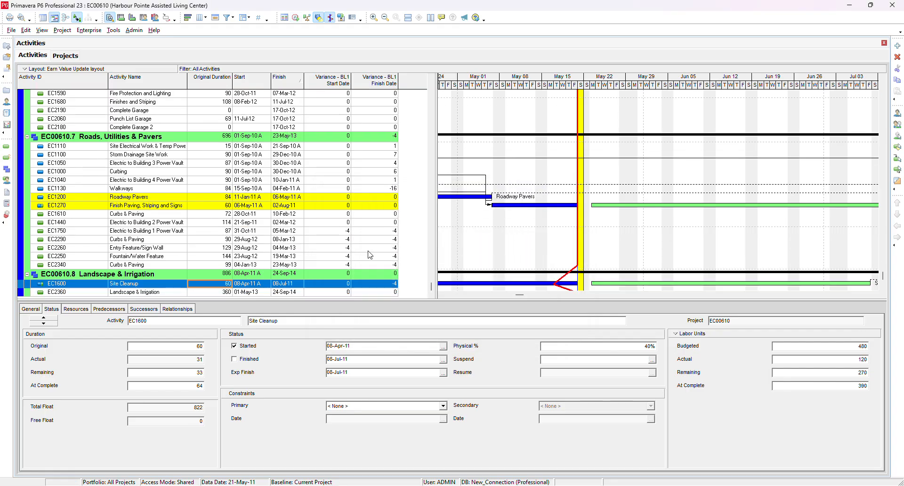
pyautogui.scroll(20, 370, 255)
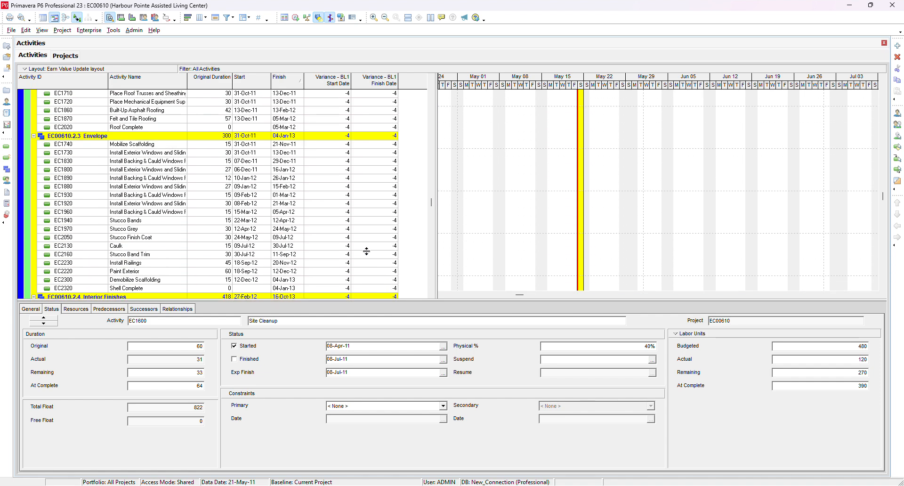
pyautogui.scroll(20, 367, 251)
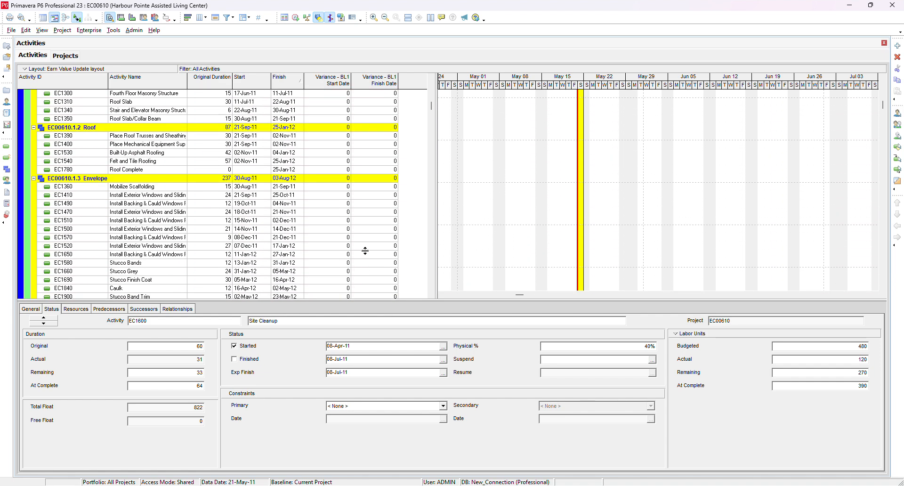
pyautogui.scroll(14, 366, 251)
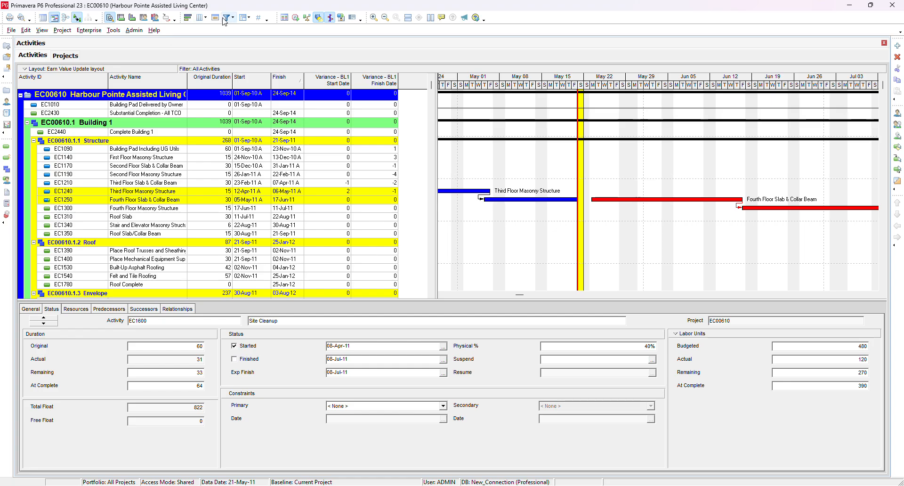
pyautogui.click(225, 20)
pyautogui.scroll(-4, 329, 231)
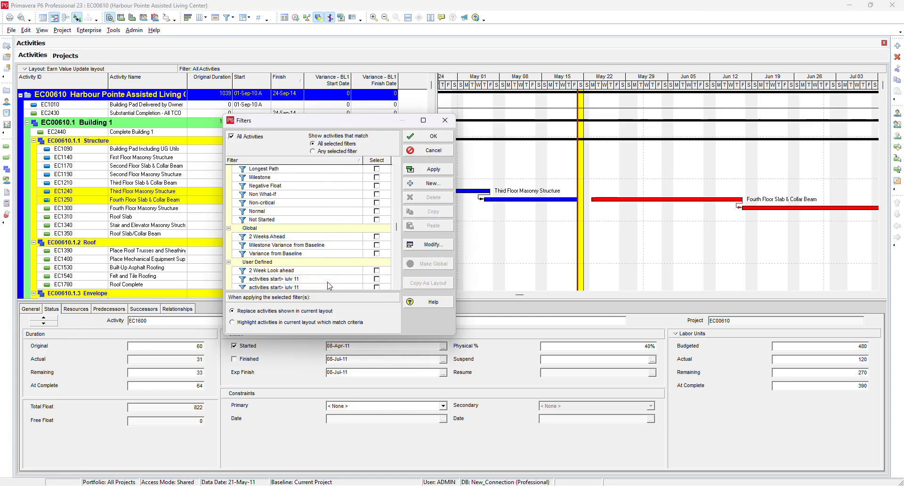
pyautogui.click(421, 183)
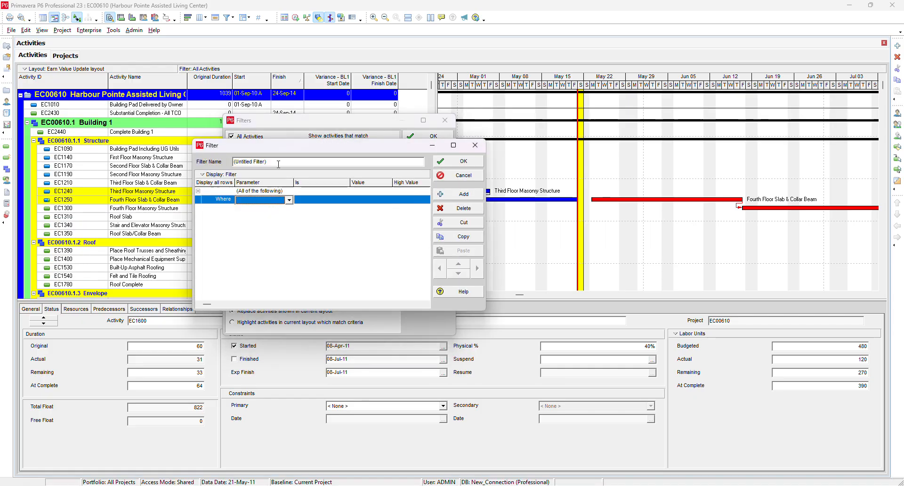
pyautogui.moveTo(266, 162); pyautogui.dragTo(233, 161)
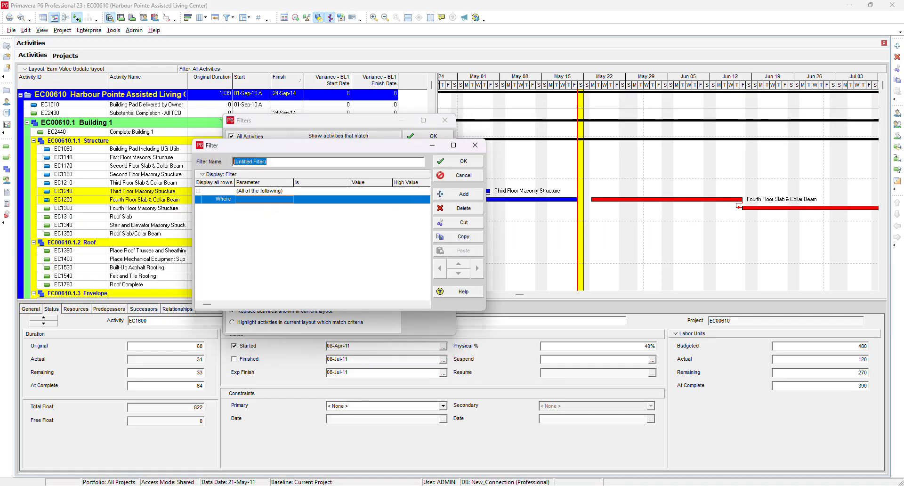
pyautogui.write('Variance report')
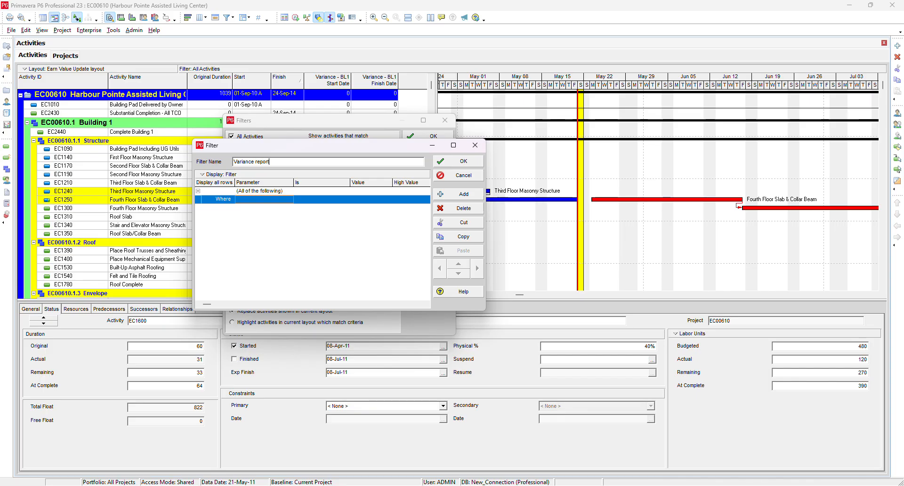
# - Add a second criterion row to the Variance report filter
pyautogui.click(440, 193)
pyautogui.click(285, 209)
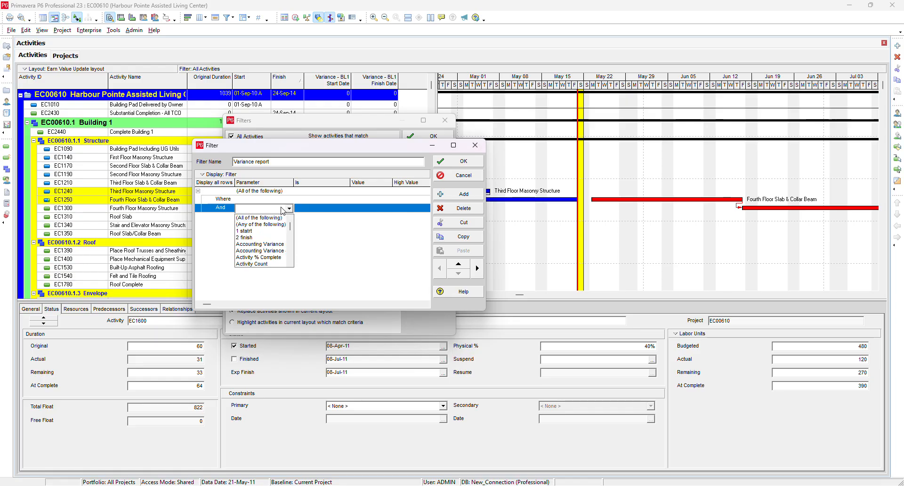
pyautogui.press('b')
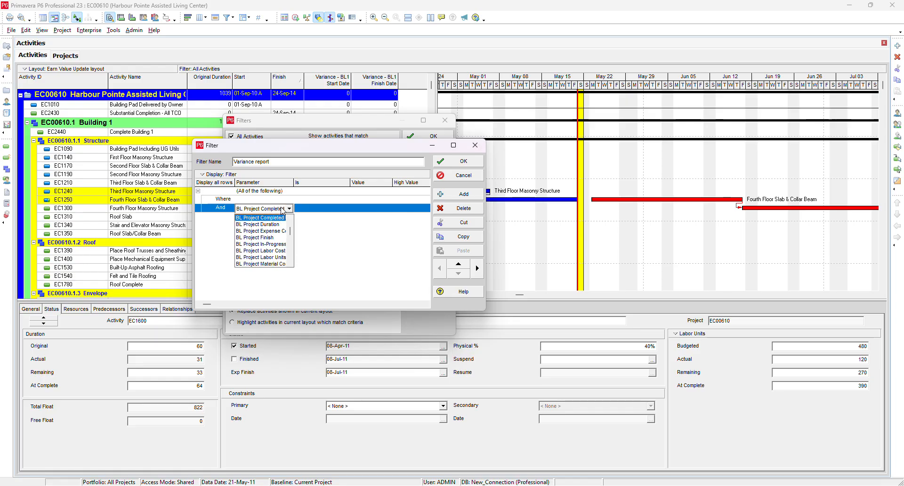
pyautogui.scroll(-8, 267, 240)
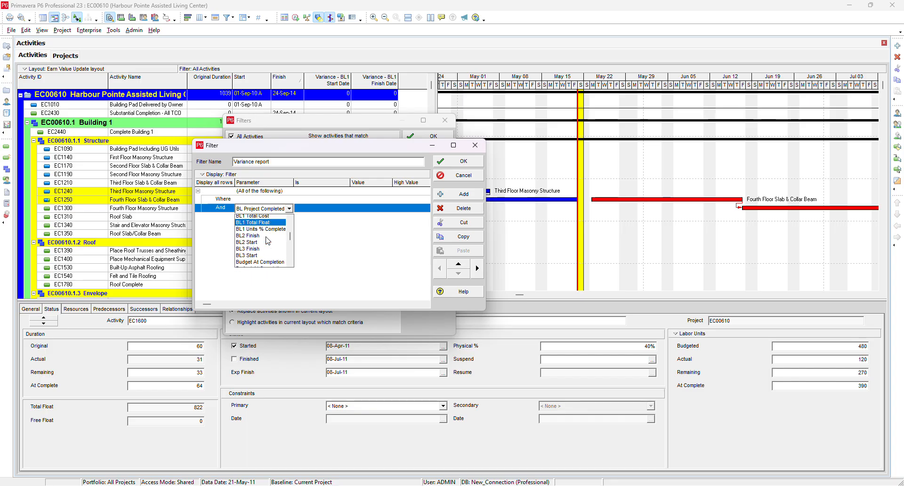
pyautogui.scroll(-5, 268, 241)
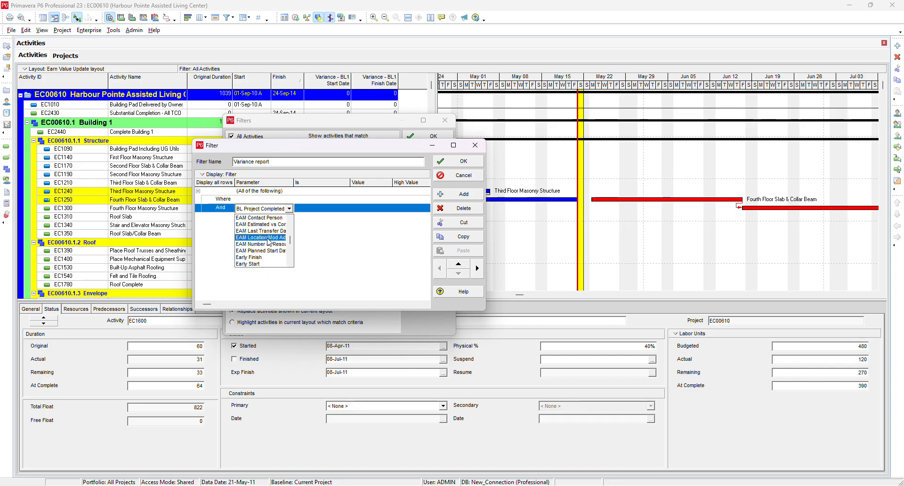
pyautogui.press('v')
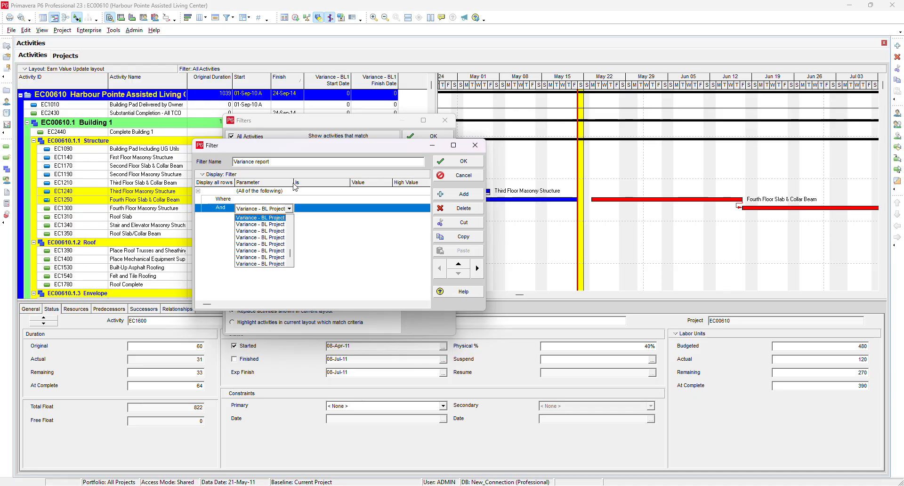
pyautogui.click(484, 304)
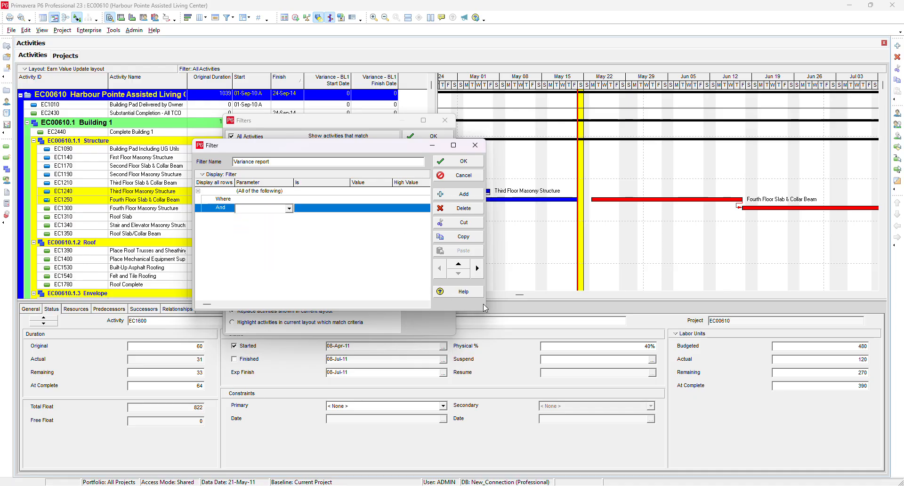
# - Set the first filter criterion to Variance - BL1 Start Date is not equal to
pyautogui.click(455, 146)
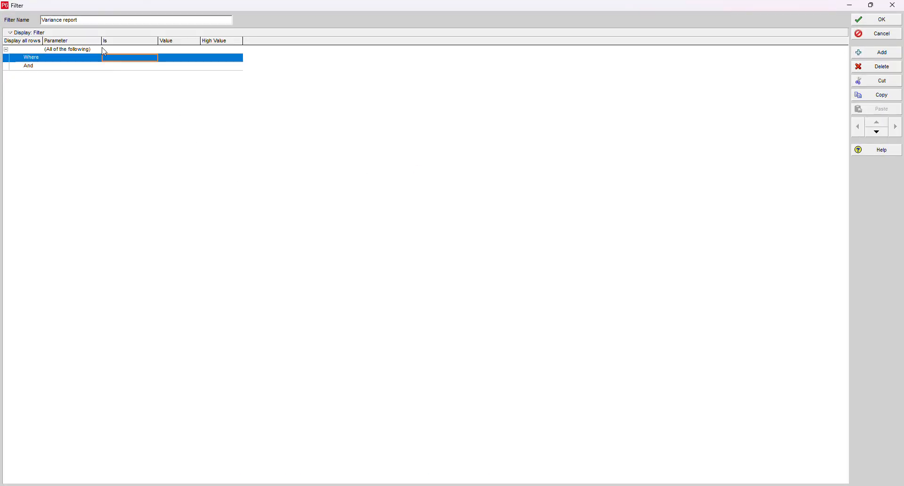
pyautogui.moveTo(101, 41); pyautogui.dragTo(217, 41)
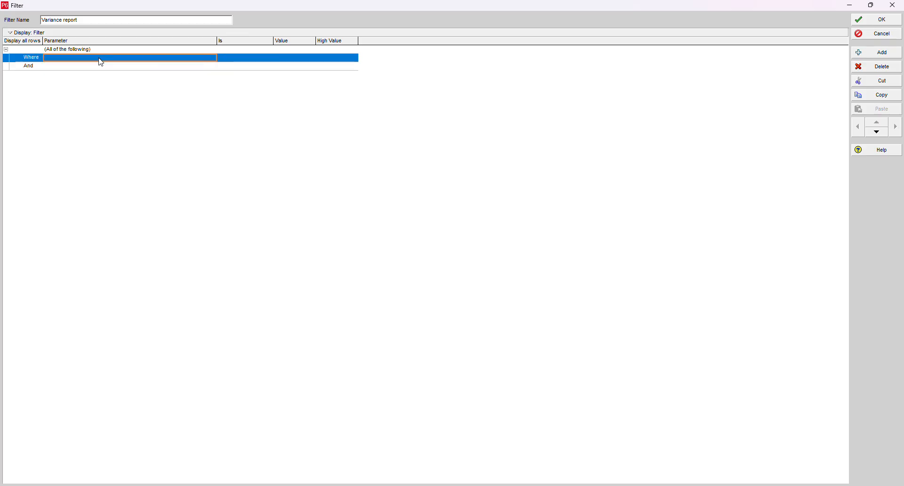
pyautogui.click(121, 60)
pyautogui.write('v')
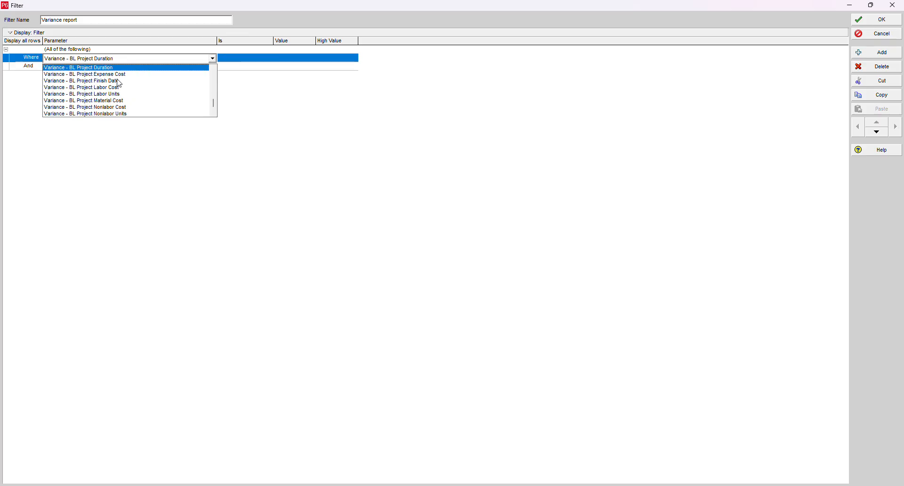
pyautogui.scroll(-6, 119, 85)
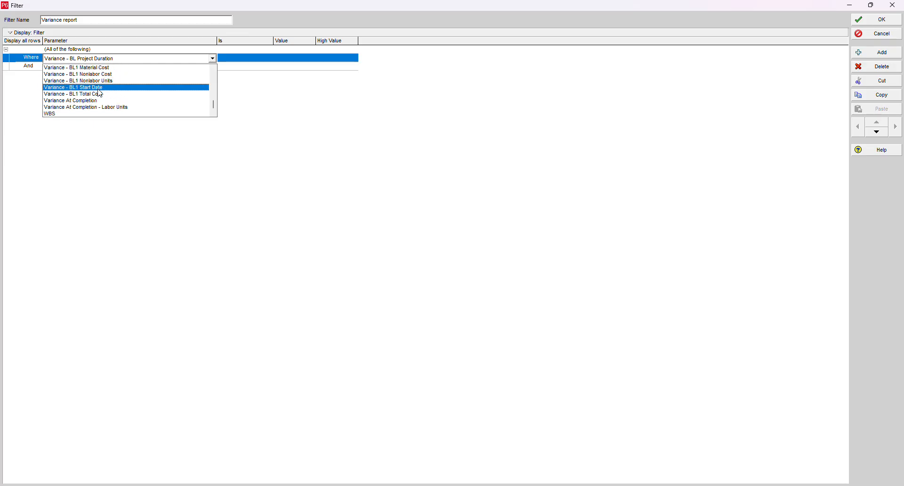
pyautogui.click(105, 87)
pyautogui.click(256, 60)
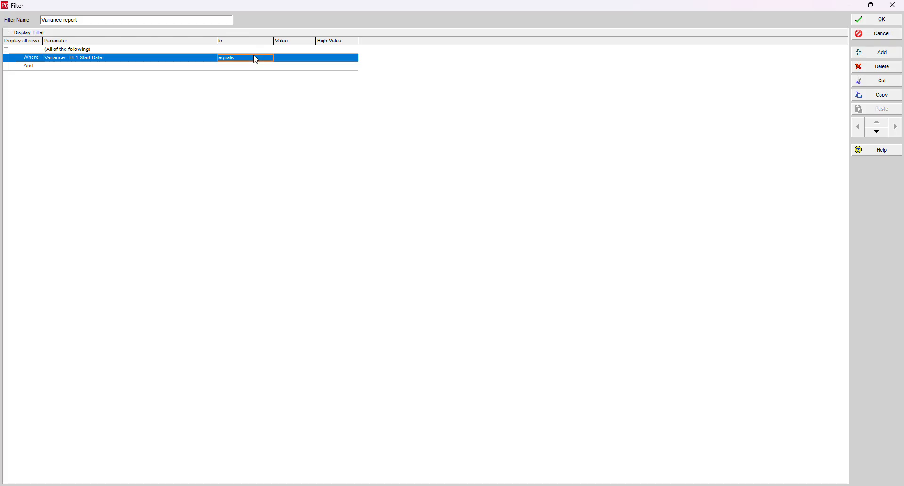
pyautogui.click(256, 59)
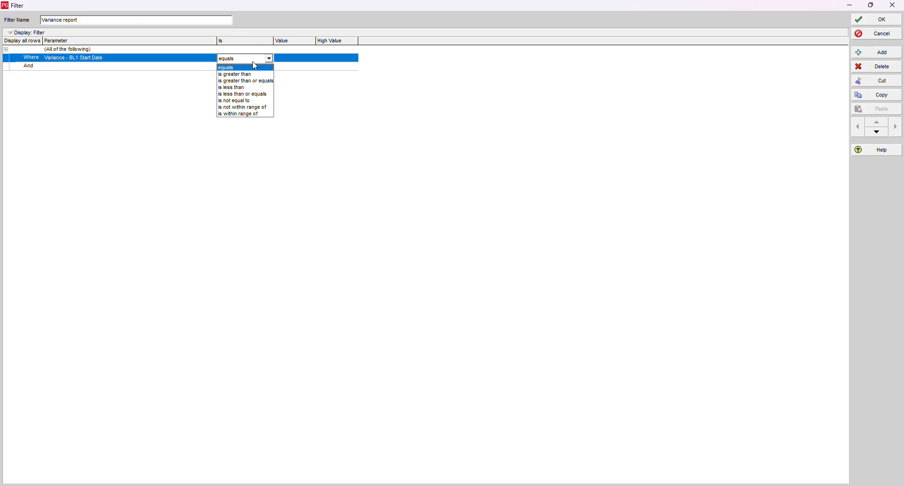
pyautogui.click(242, 101)
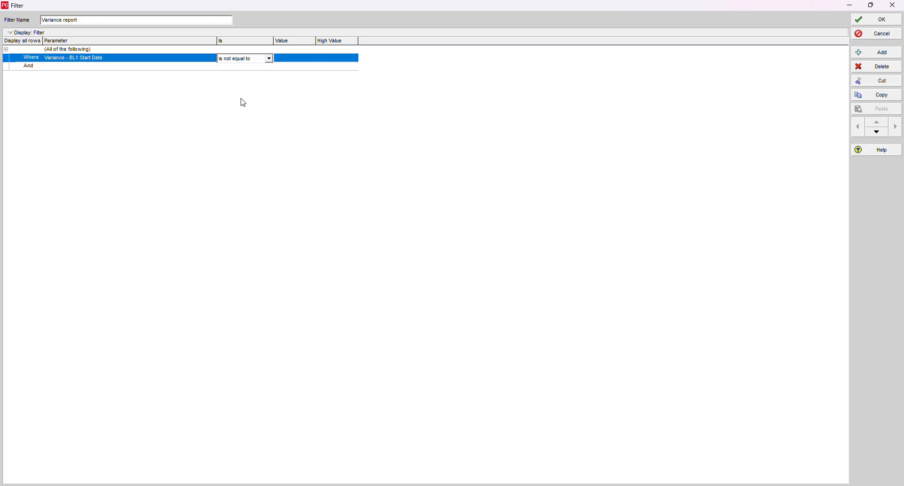
# - Set the second filter criterion to Variance - BL1 Finish Date is not equal to
pyautogui.click(89, 69)
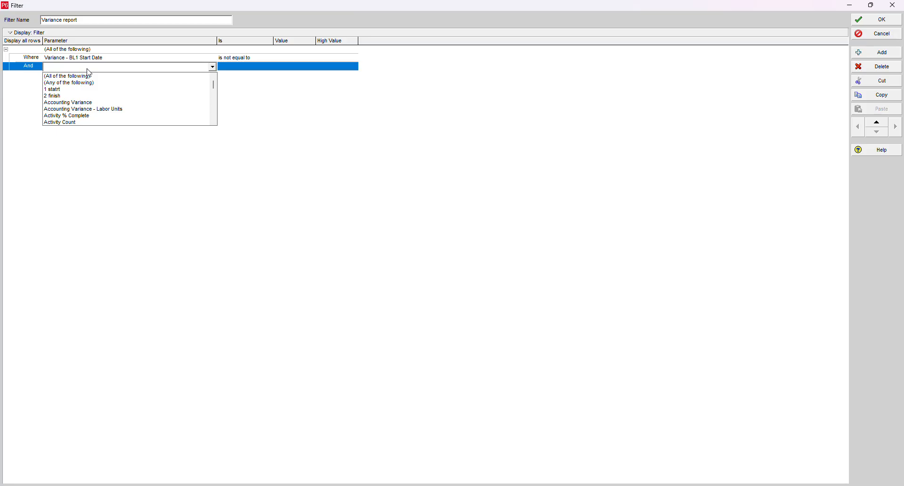
pyautogui.press('v')
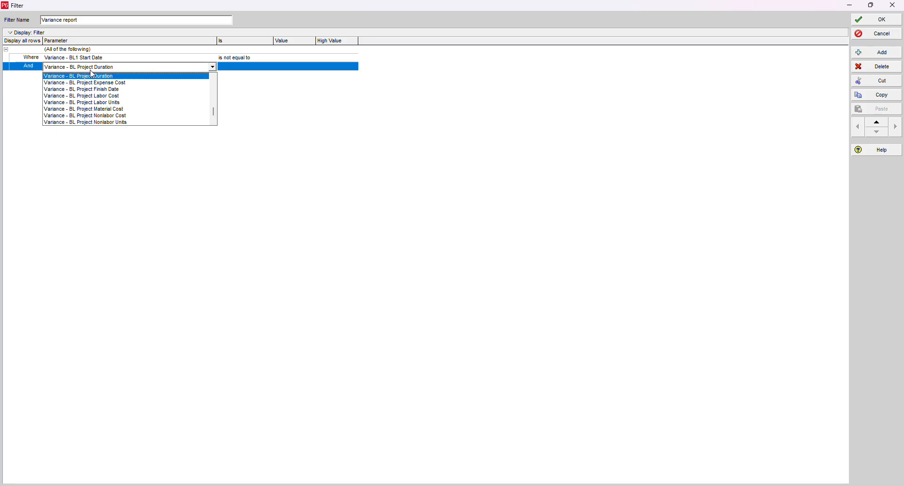
pyautogui.scroll(-4, 94, 76)
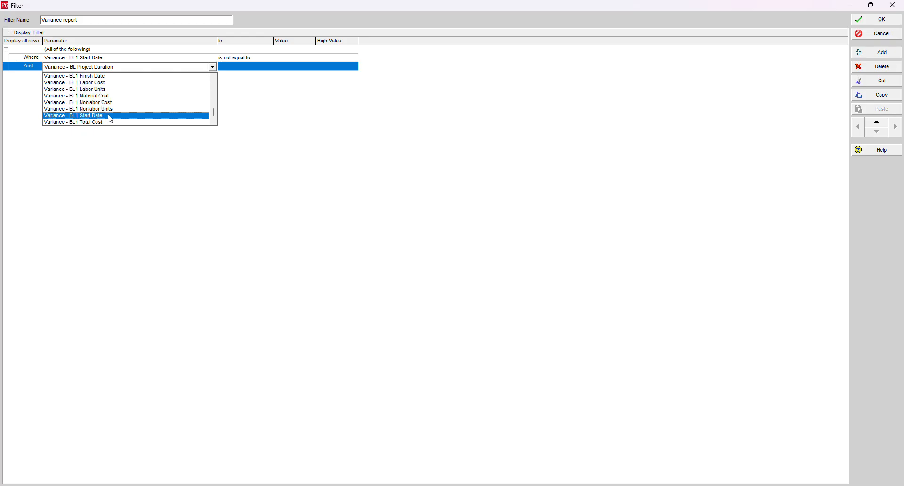
pyautogui.scroll(1, 110, 118)
pyautogui.click(101, 96)
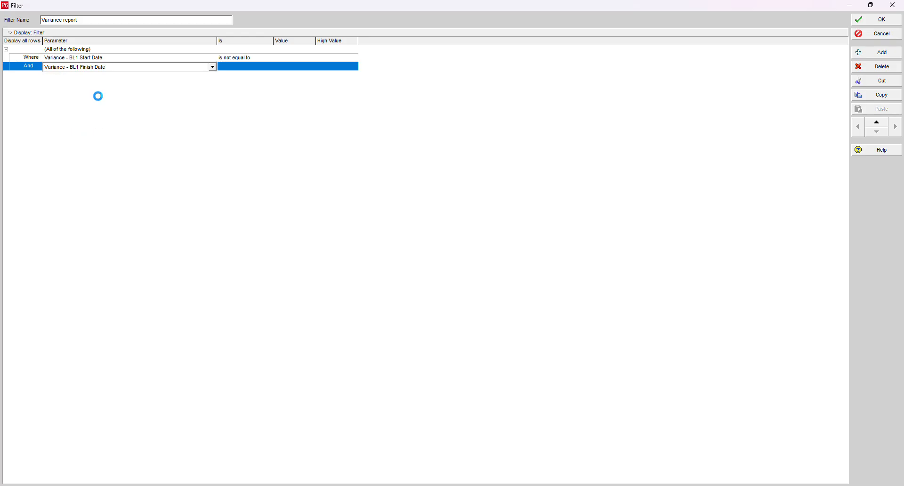
pyautogui.click(236, 69)
pyautogui.click(244, 67)
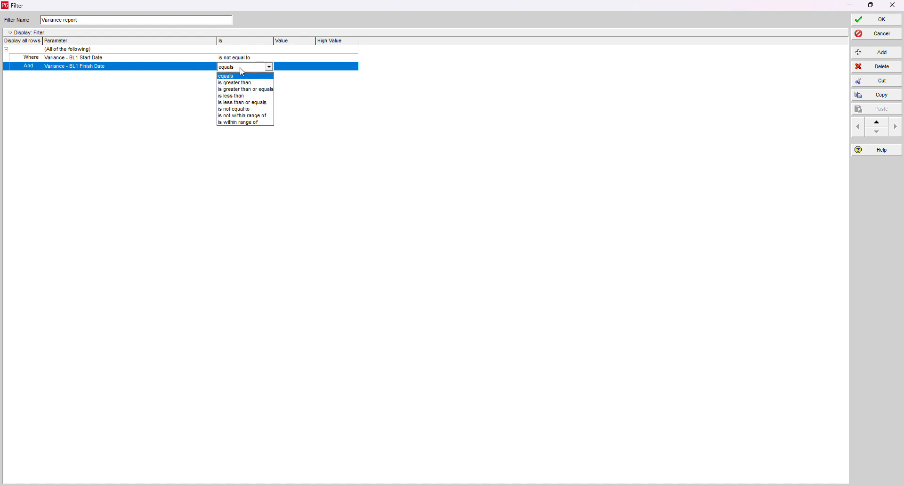
pyautogui.click(251, 109)
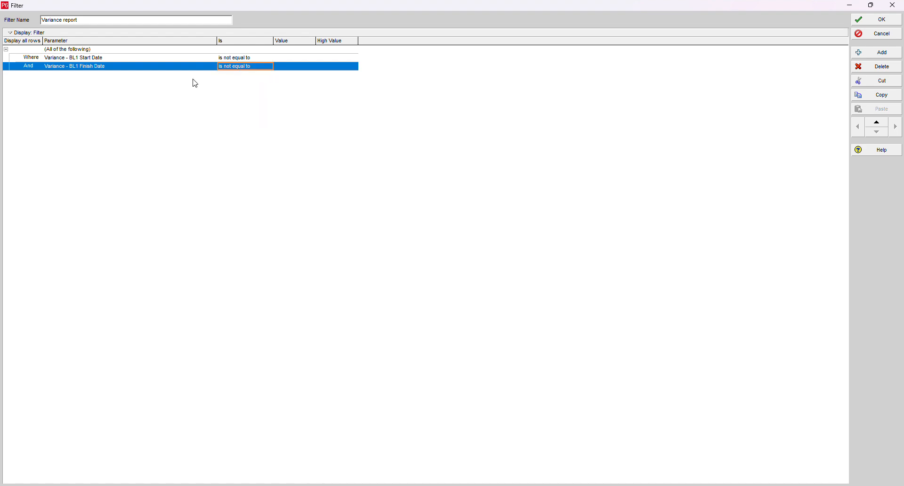
# - Switch the Variance report filter to match any of the following criteria and save it
pyautogui.click(60, 50)
pyautogui.click(60, 49)
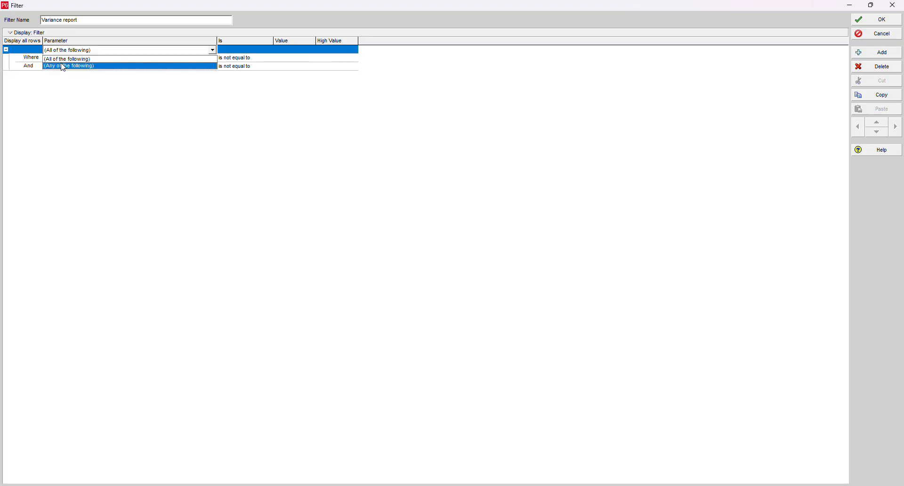
pyautogui.click(68, 66)
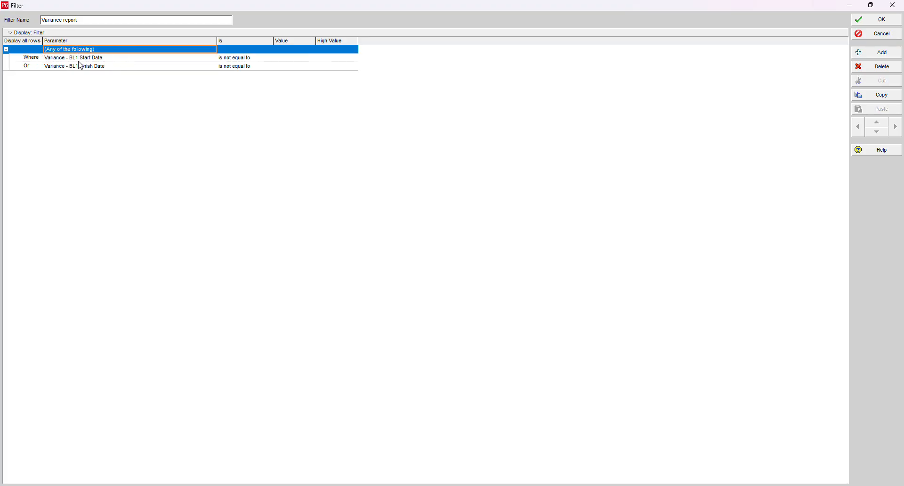
pyautogui.click(858, 23)
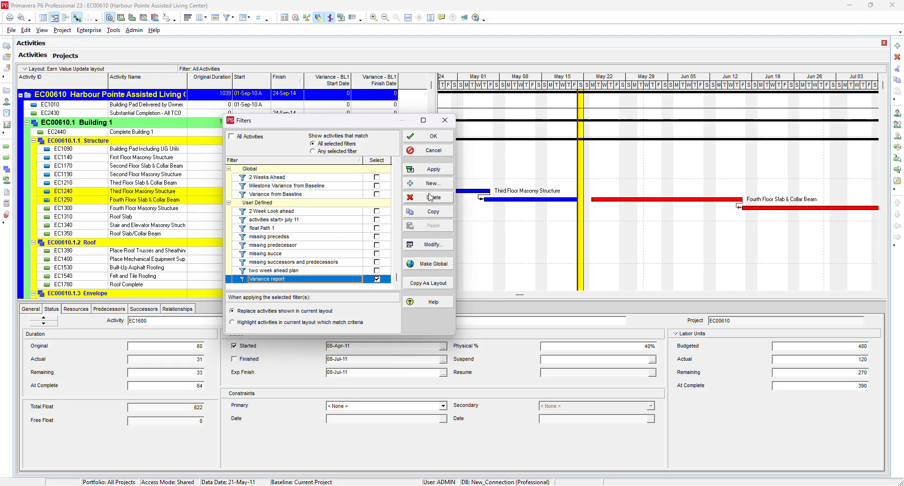
# - Apply the Variance report filter to the activities
pyautogui.click(433, 169)
pyautogui.click(432, 136)
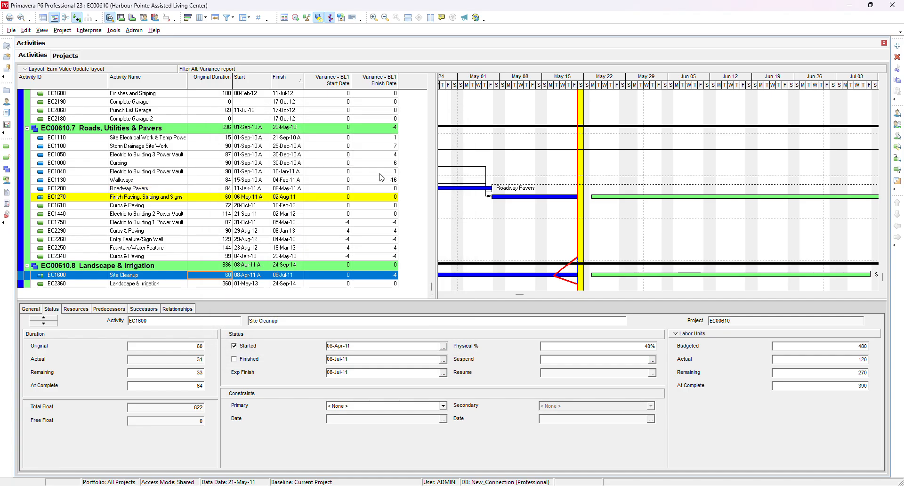
# - Scroll through the filtered activities to examine the BL1 start and finish variance values
pyautogui.scroll(1, 379, 177)
pyautogui.scroll(5, 360, 245)
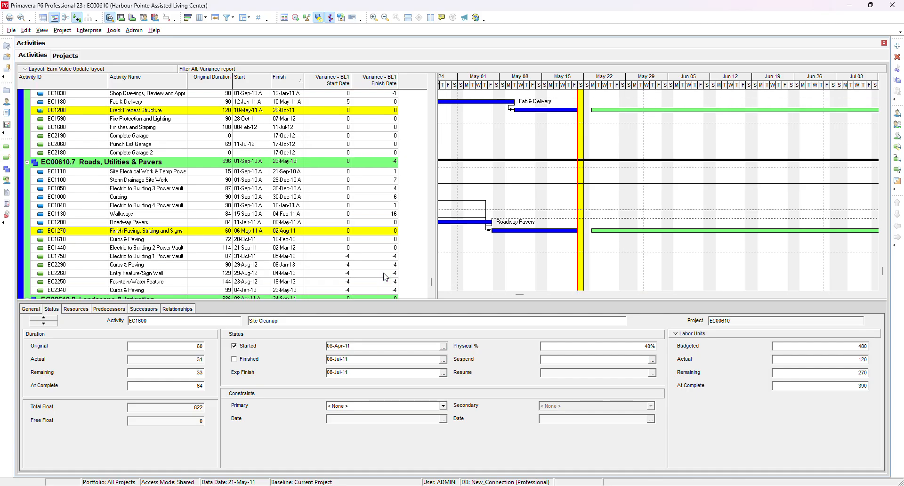
pyautogui.scroll(10, 382, 271)
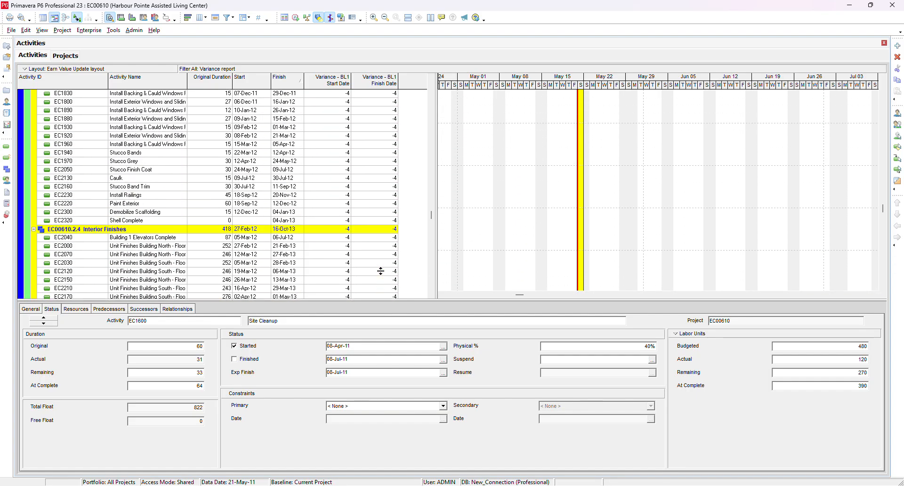
pyautogui.scroll(12, 382, 276)
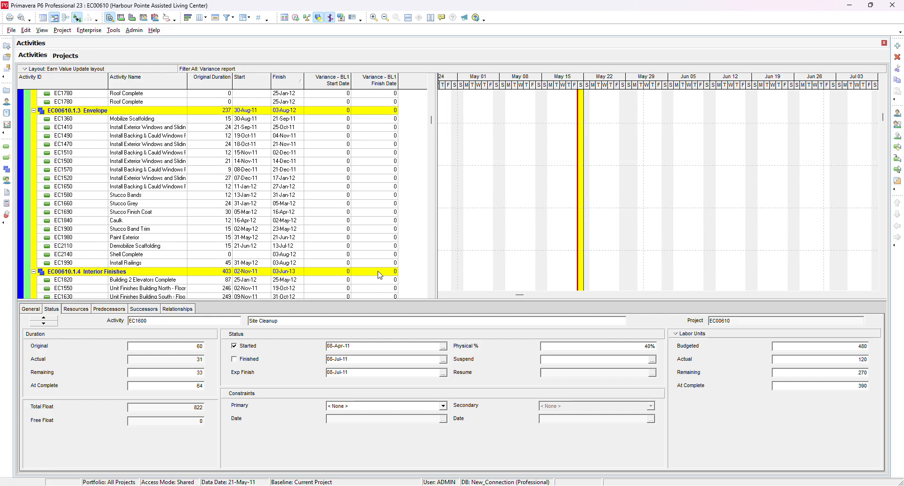
pyautogui.scroll(-1, 380, 275)
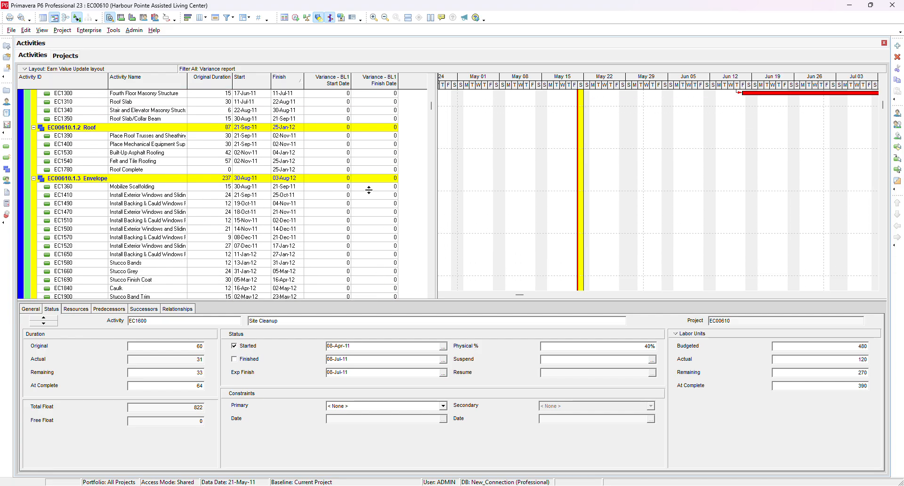
pyautogui.click(344, 188)
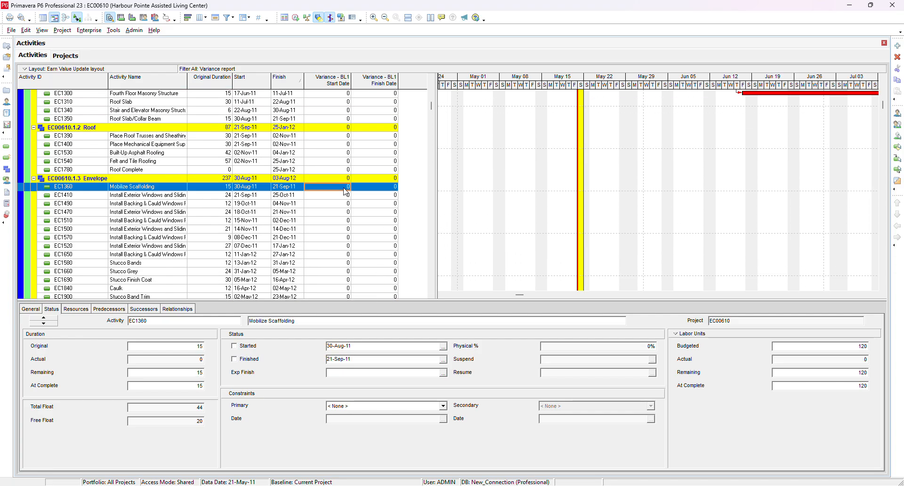
pyautogui.scroll(-3, 359, 208)
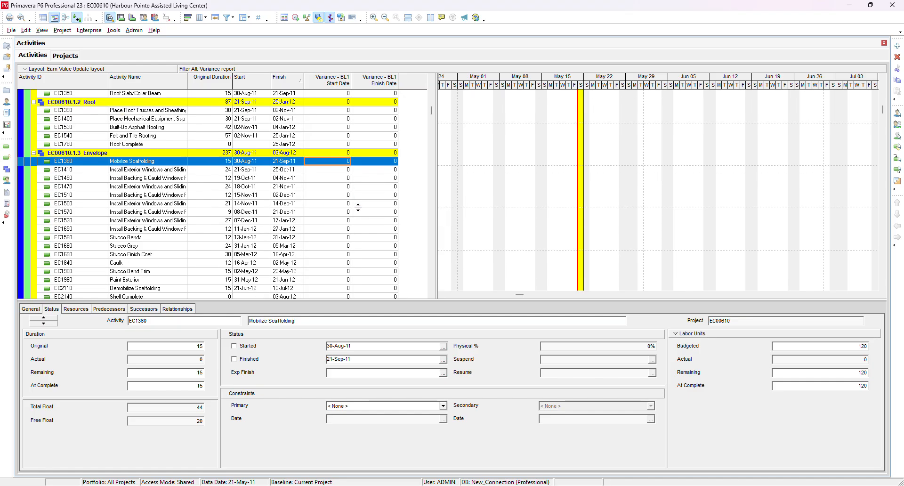
pyautogui.scroll(-2, 358, 207)
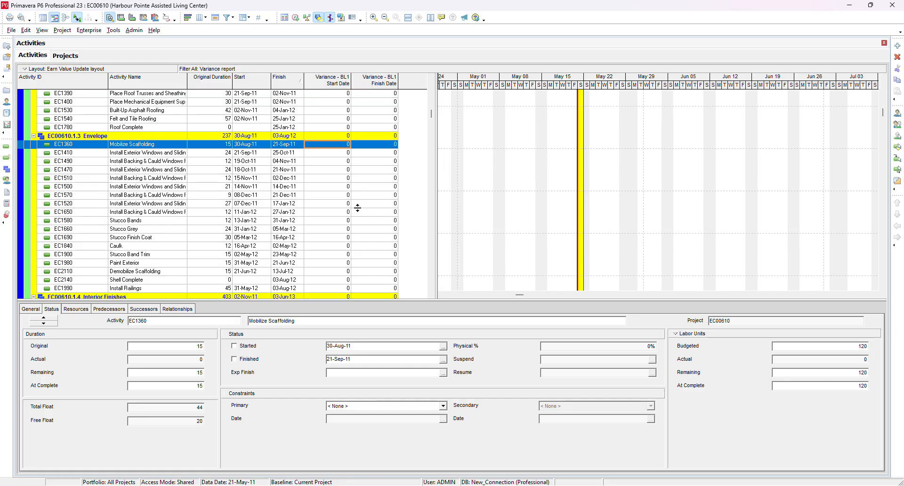
pyautogui.scroll(-15, 358, 208)
pyautogui.scroll(5, 355, 208)
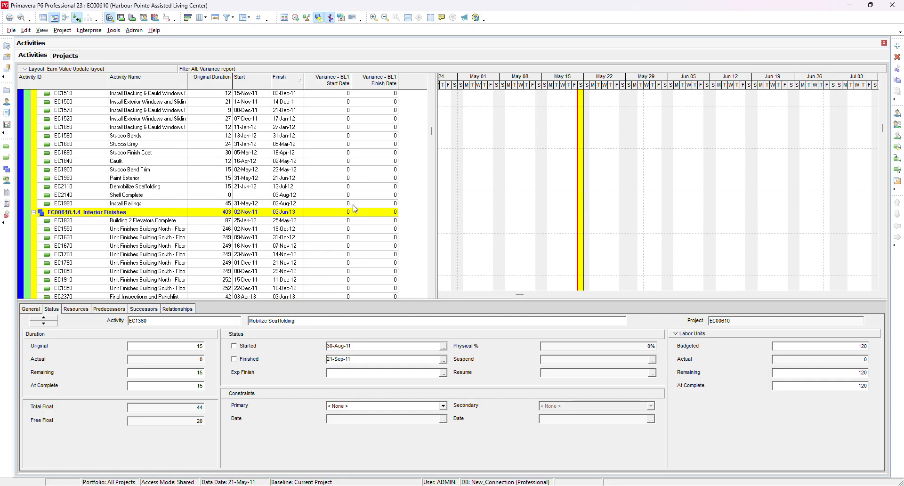
pyautogui.scroll(14, 356, 207)
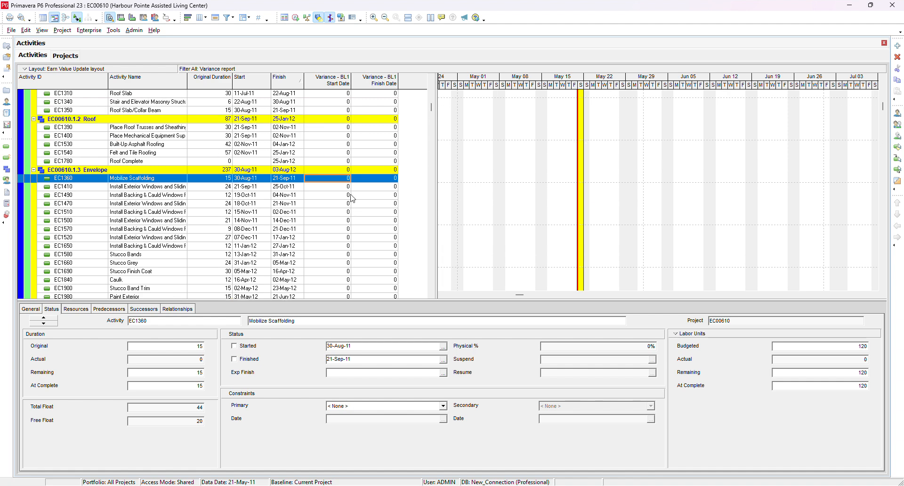
pyautogui.scroll(12, 355, 198)
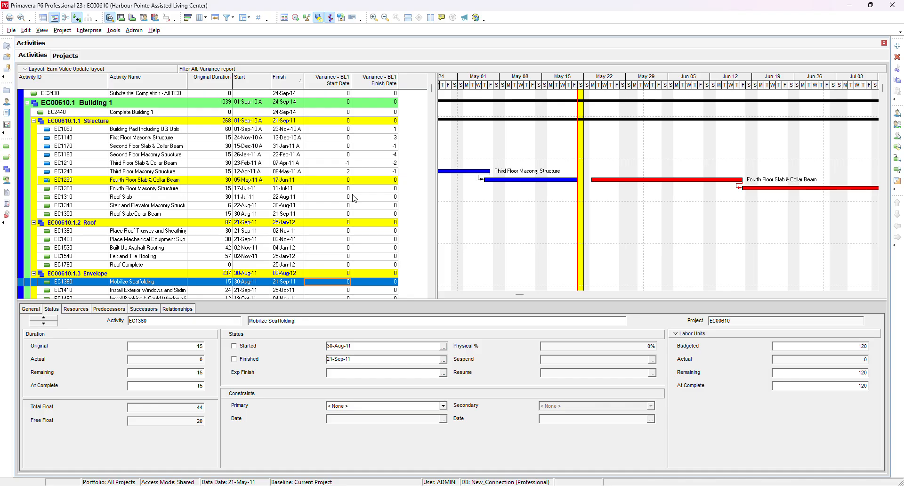
pyautogui.click(351, 182)
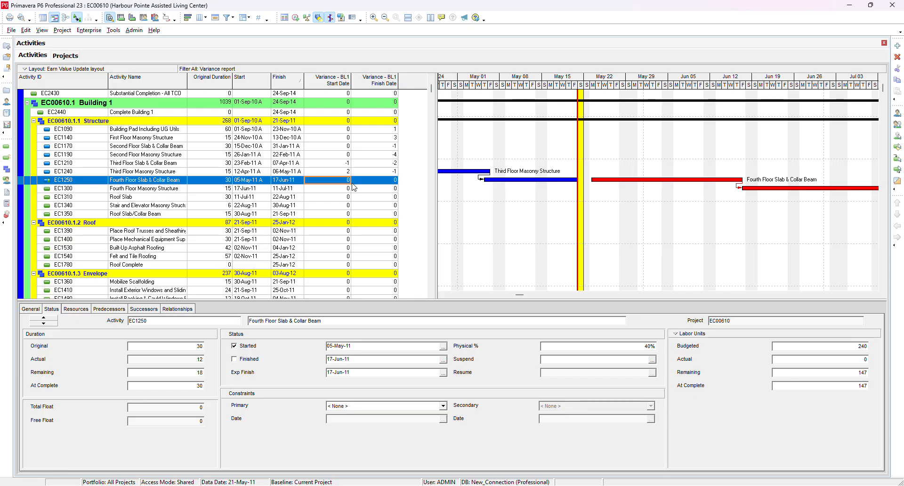
pyautogui.scroll(2, 354, 187)
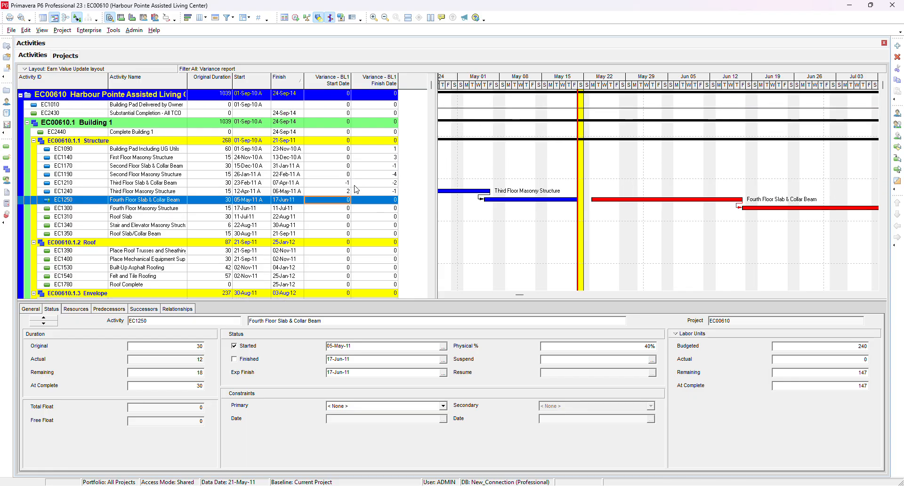
pyautogui.scroll(-8, 357, 189)
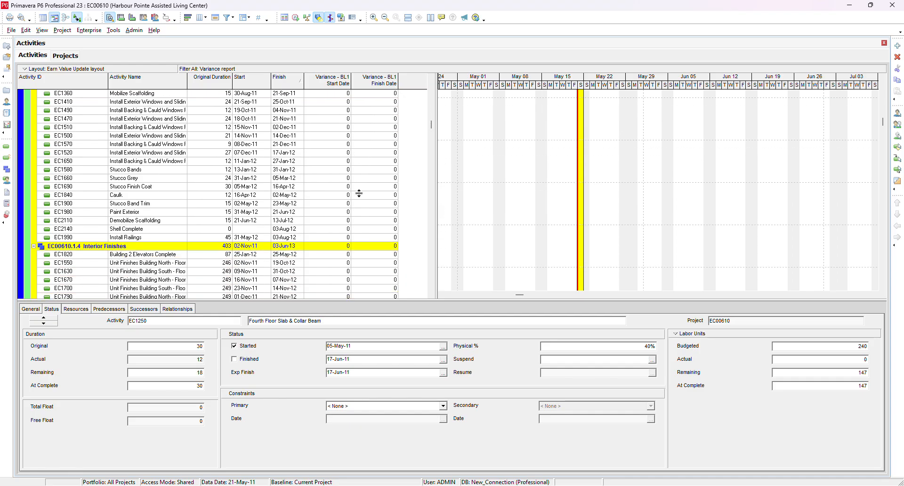
pyautogui.scroll(-10, 359, 193)
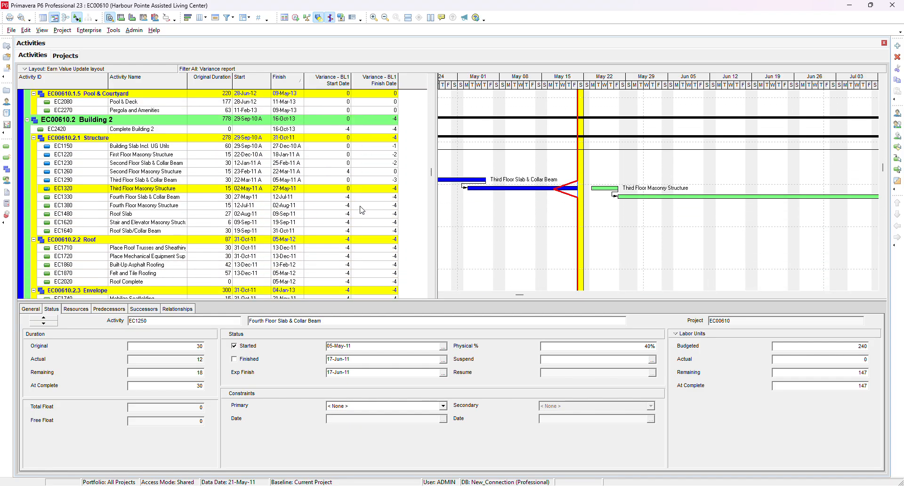
pyautogui.scroll(-4, 361, 210)
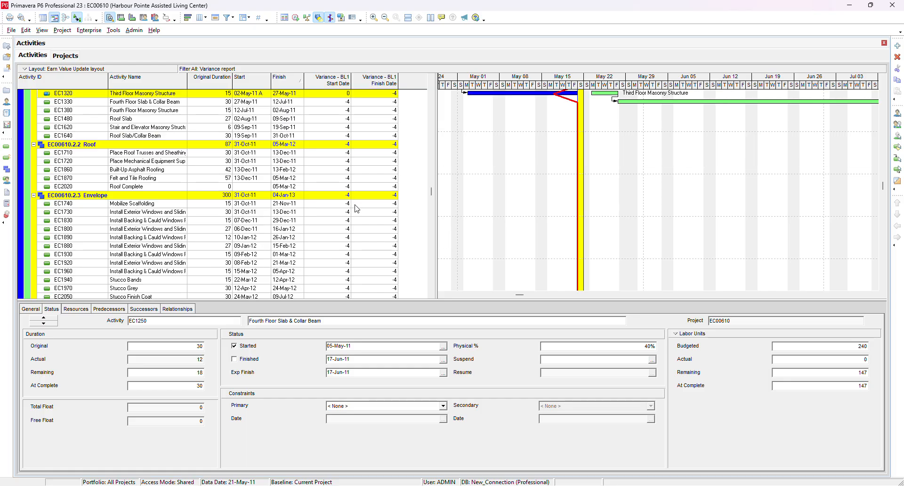
pyautogui.scroll(2, 357, 209)
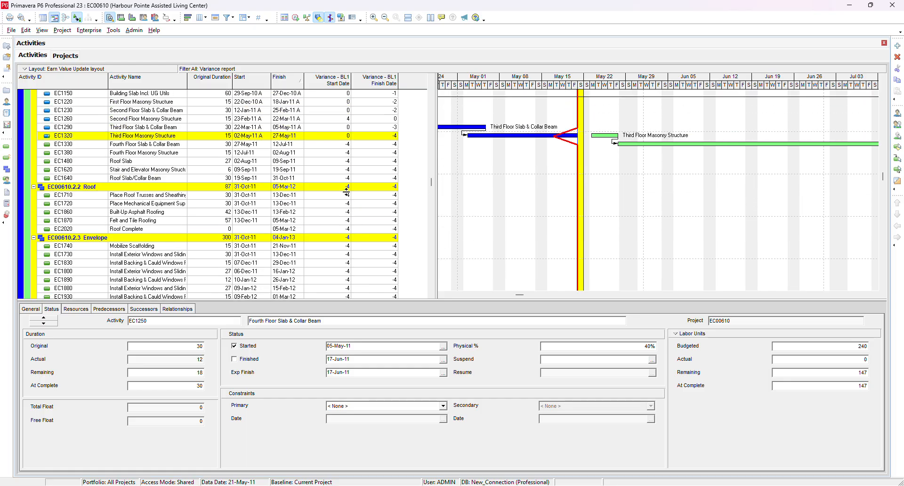
# - Modify the Variance report filter to match all of the following criteria and reapply it
pyautogui.click(296, 18)
pyautogui.click(550, 223)
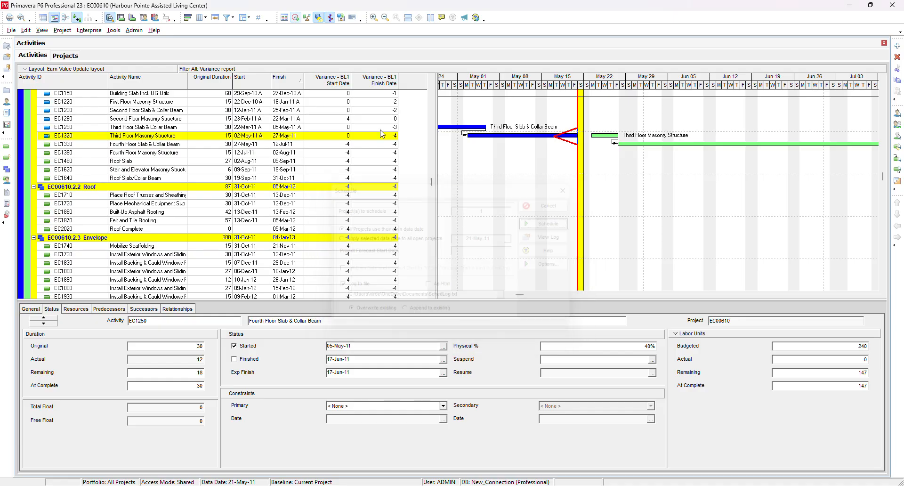
pyautogui.click(230, 19)
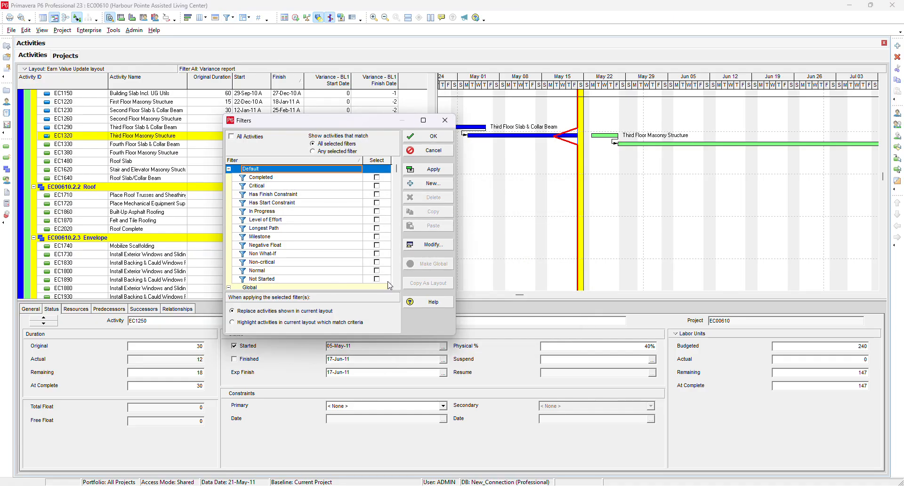
pyautogui.scroll(-5, 378, 270)
pyautogui.scroll(-2, 376, 265)
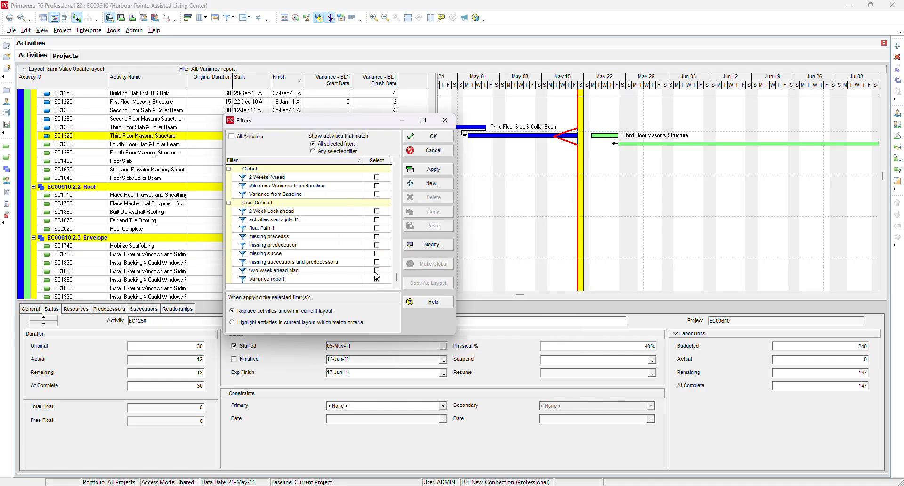
pyautogui.click(387, 281)
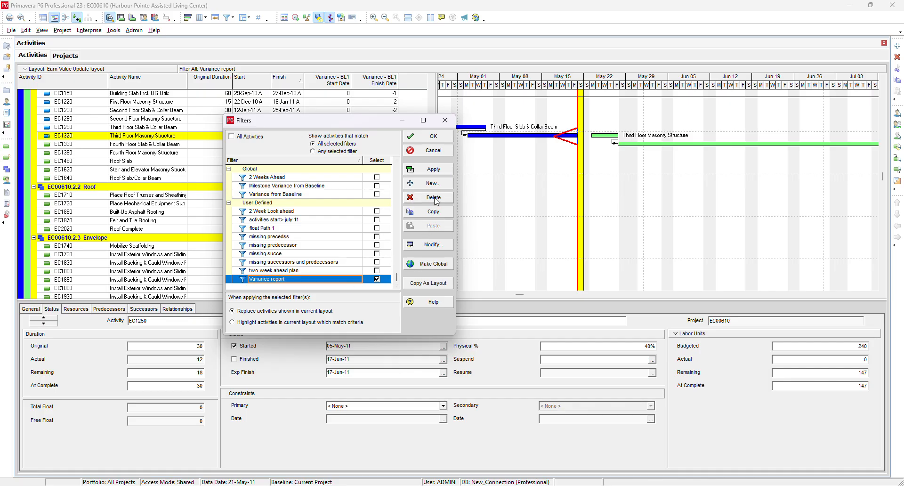
pyautogui.click(432, 244)
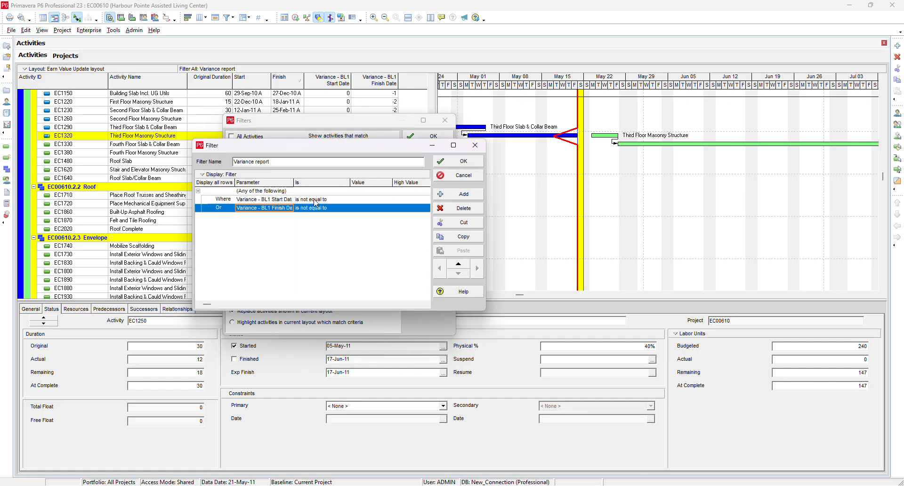
pyautogui.click(265, 192)
pyautogui.click(261, 192)
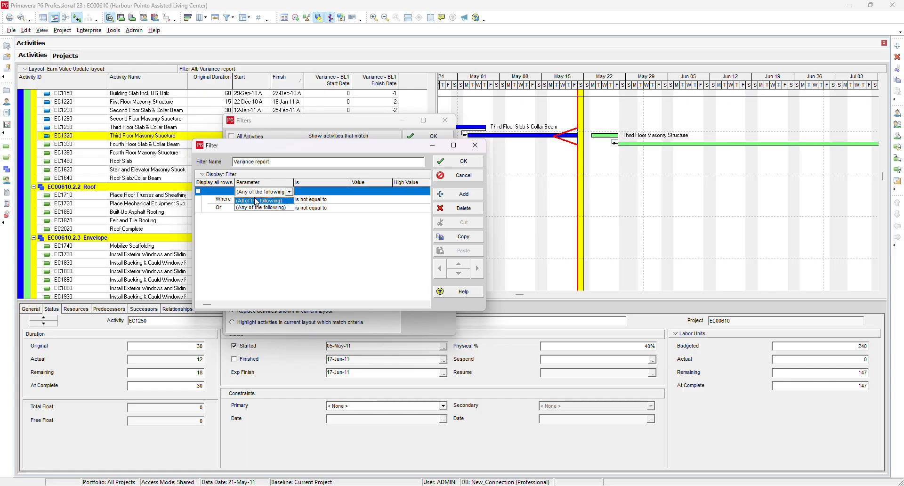
pyautogui.click(259, 200)
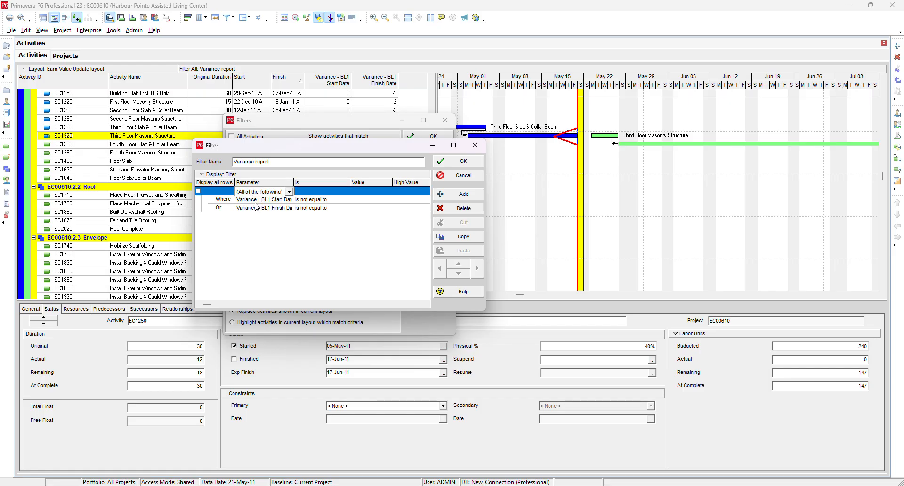
pyautogui.click(460, 162)
pyautogui.click(433, 169)
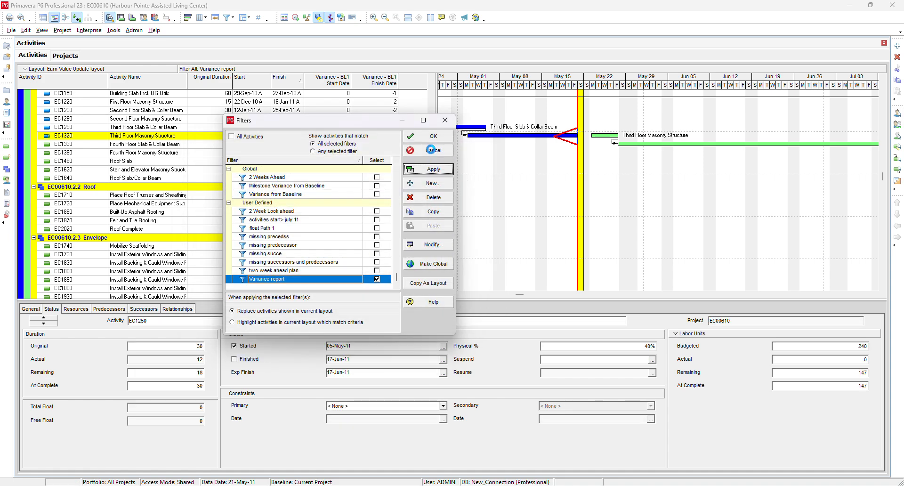
pyautogui.click(433, 138)
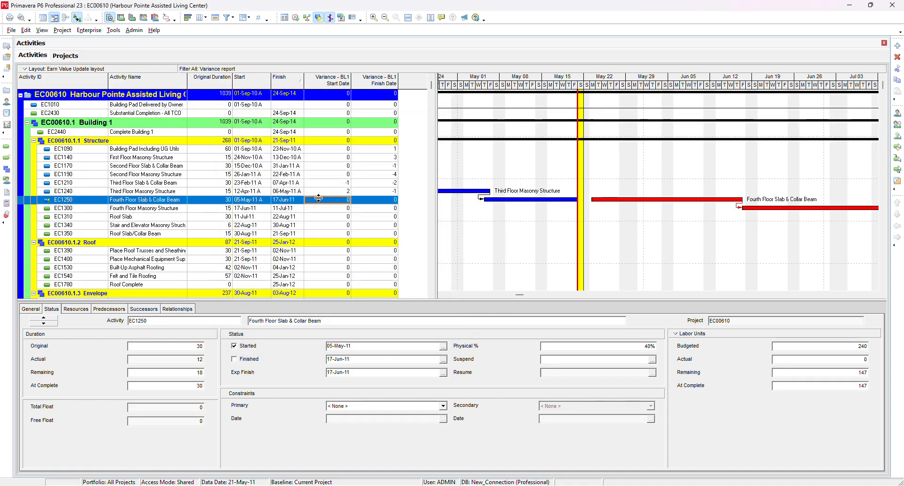
# - Add the BL1 Finish and BL1 Start date columns to the activity table
pyautogui.scroll(-1, 318, 198)
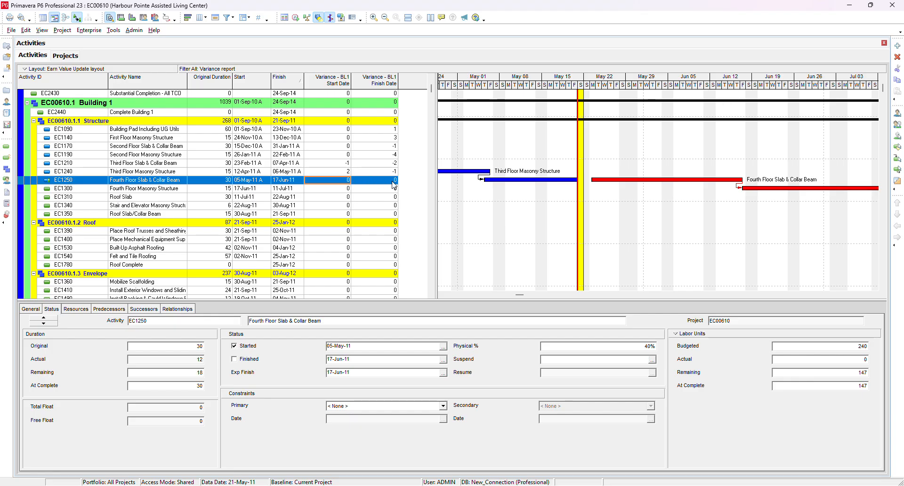
pyautogui.scroll(-1, 394, 187)
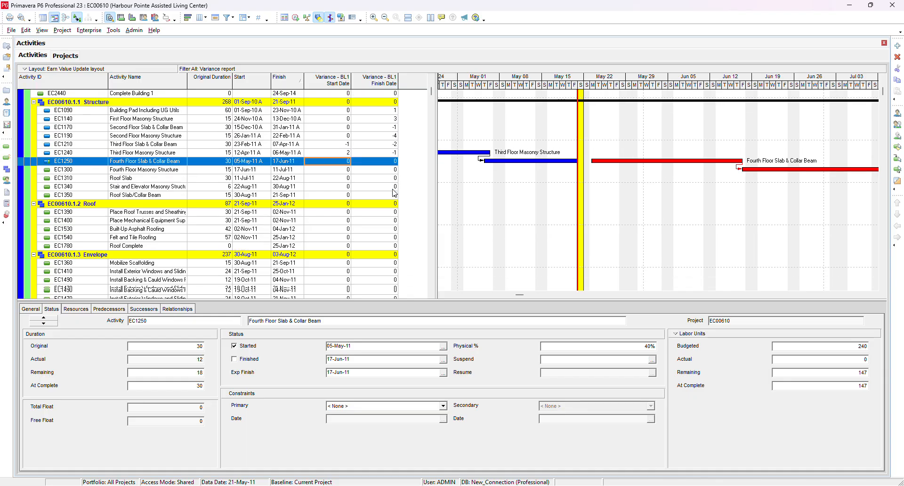
pyautogui.scroll(2, 392, 192)
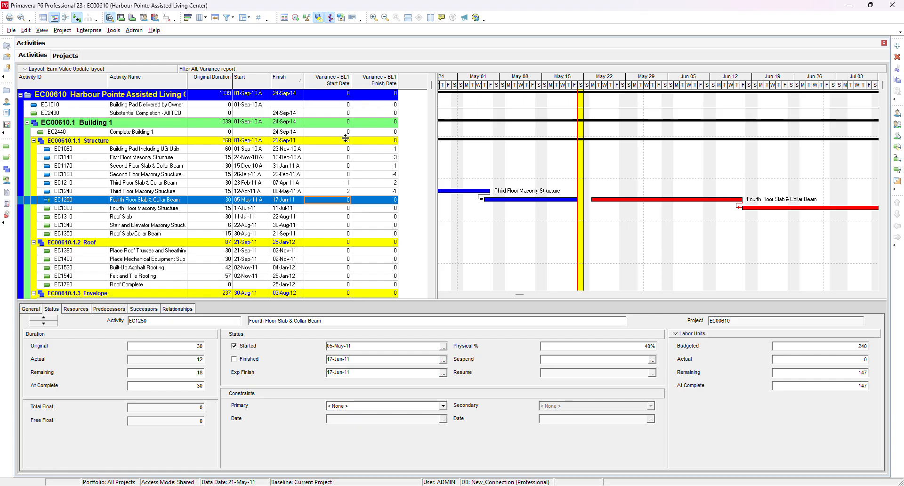
pyautogui.rightClick(332, 85)
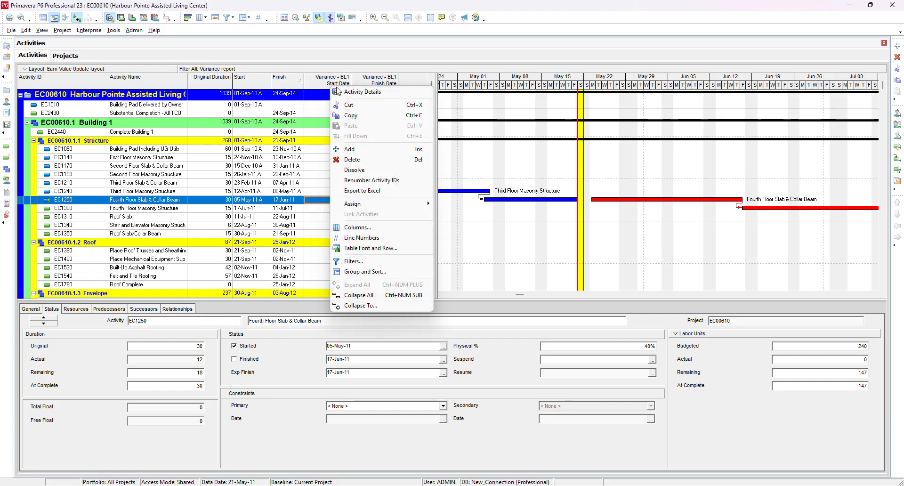
pyautogui.click(360, 230)
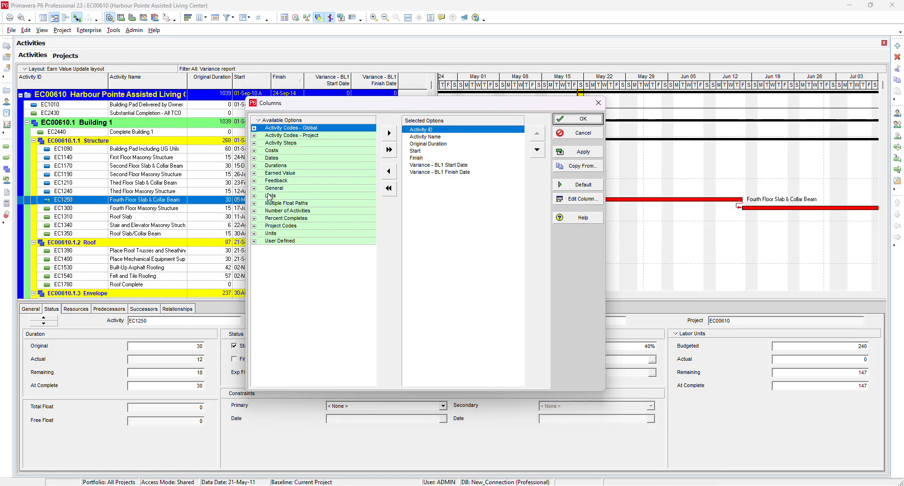
pyautogui.click(255, 158)
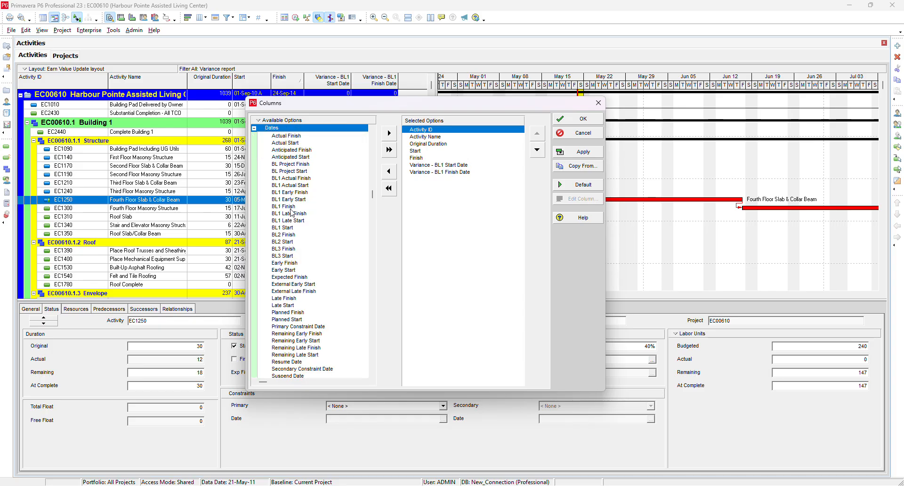
pyautogui.click(287, 207)
pyautogui.click(389, 133)
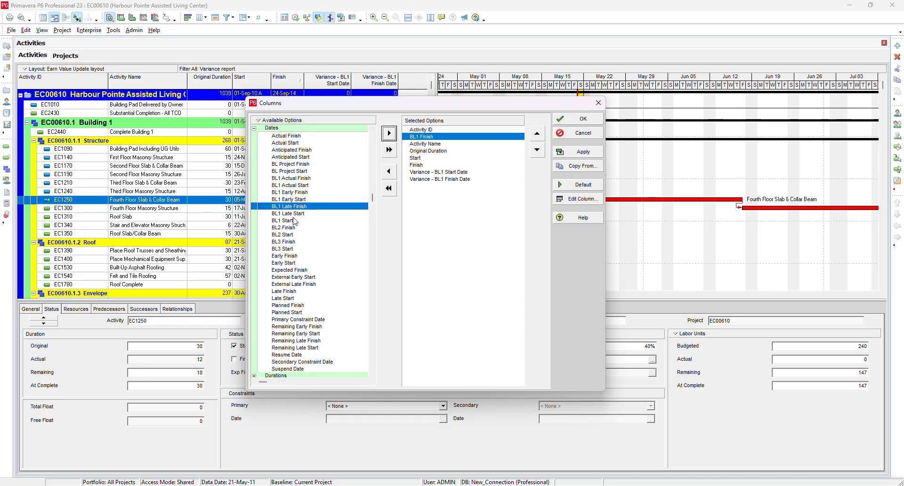
pyautogui.click(293, 220)
pyautogui.click(389, 133)
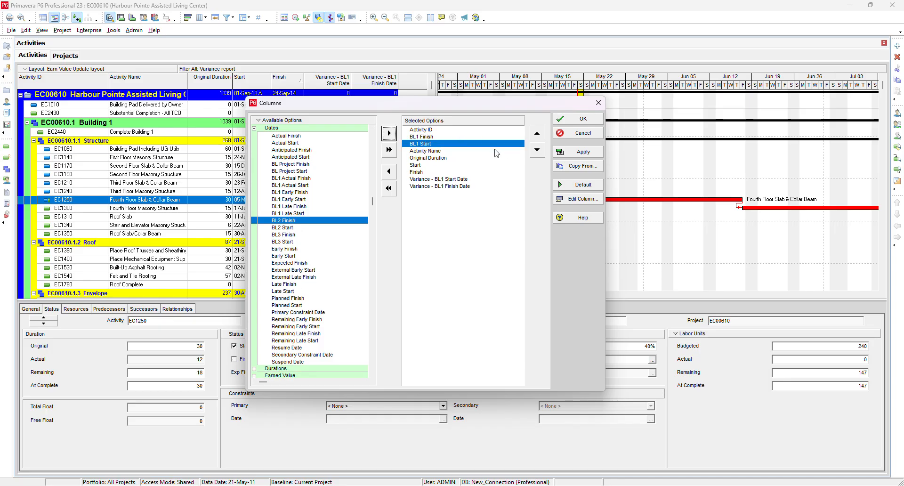
# - Move the BL1 Start and BL1 Finish columns below the variance columns and apply the column layout
pyautogui.click(536, 149)
pyautogui.click(537, 150)
pyautogui.click(536, 149)
pyautogui.click(536, 150)
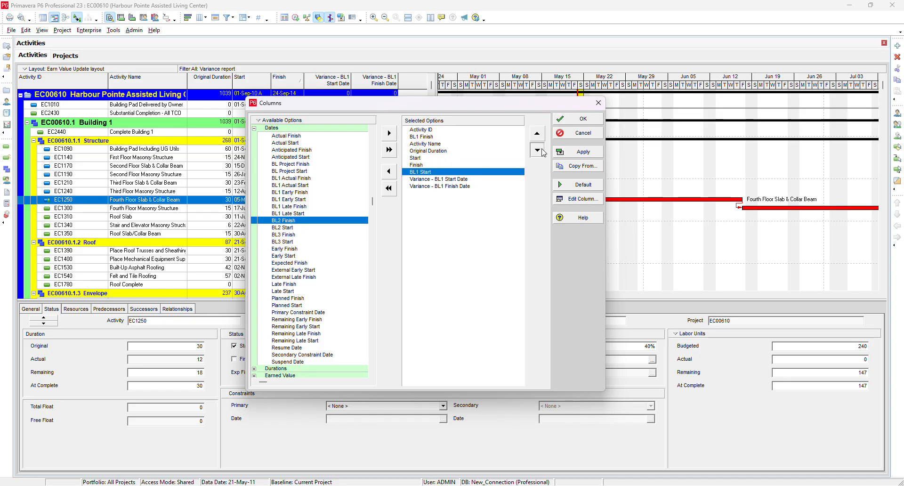
pyautogui.click(537, 150)
pyautogui.click(536, 150)
pyautogui.click(437, 137)
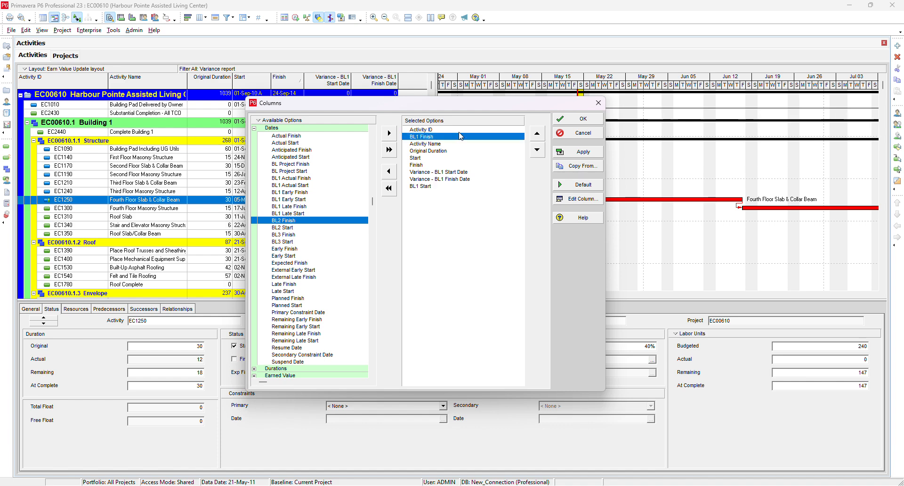
pyautogui.click(537, 150)
pyautogui.click(537, 150)
pyautogui.click(537, 150)
pyautogui.click(537, 149)
pyautogui.click(536, 149)
pyautogui.click(537, 150)
pyautogui.click(537, 150)
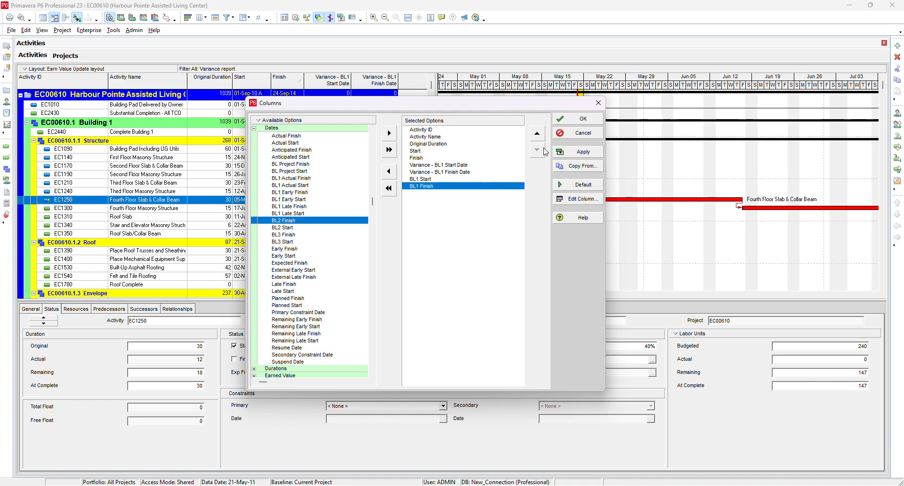
pyautogui.click(584, 121)
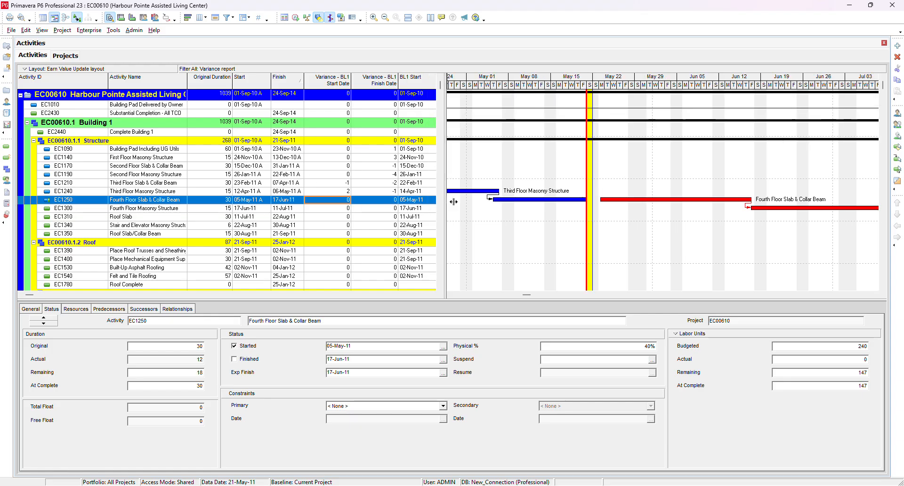
# - Set the user date preferences to show time in 24-hour format
pyautogui.moveTo(438, 202); pyautogui.dragTo(559, 202)
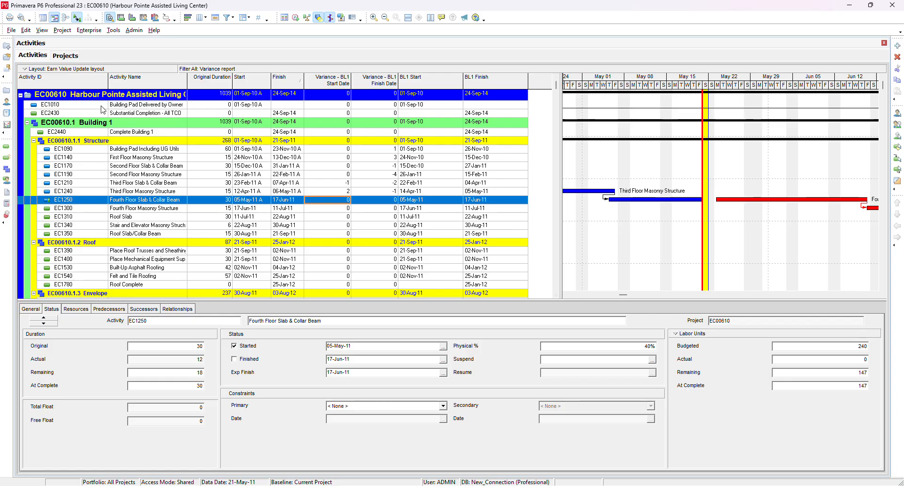
pyautogui.click(26, 30)
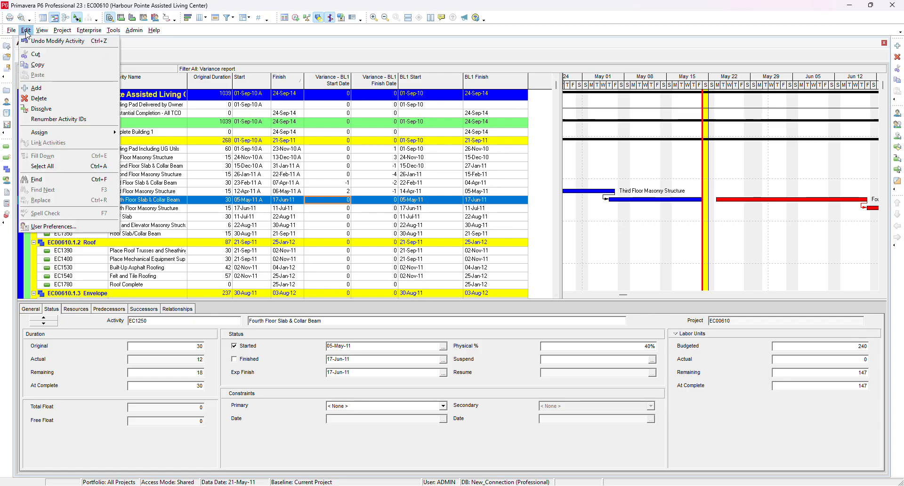
pyautogui.click(91, 225)
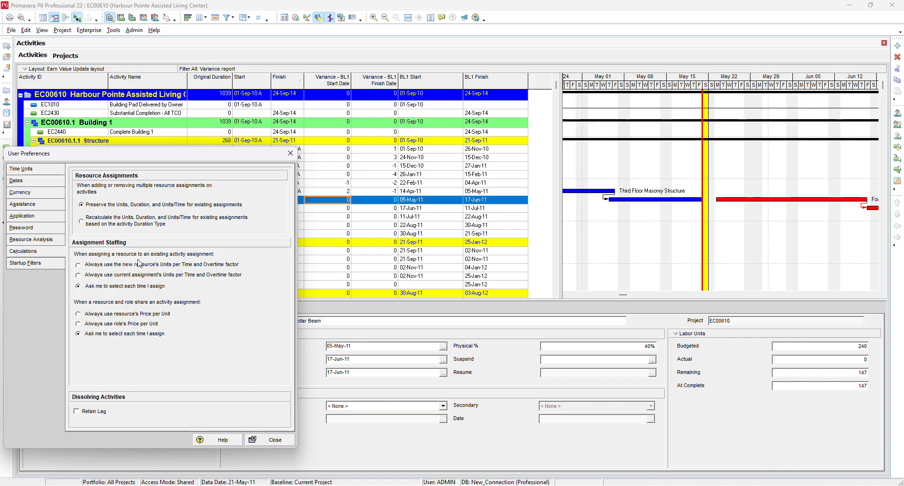
pyautogui.moveTo(119, 161); pyautogui.dragTo(233, 148)
pyautogui.click(148, 170)
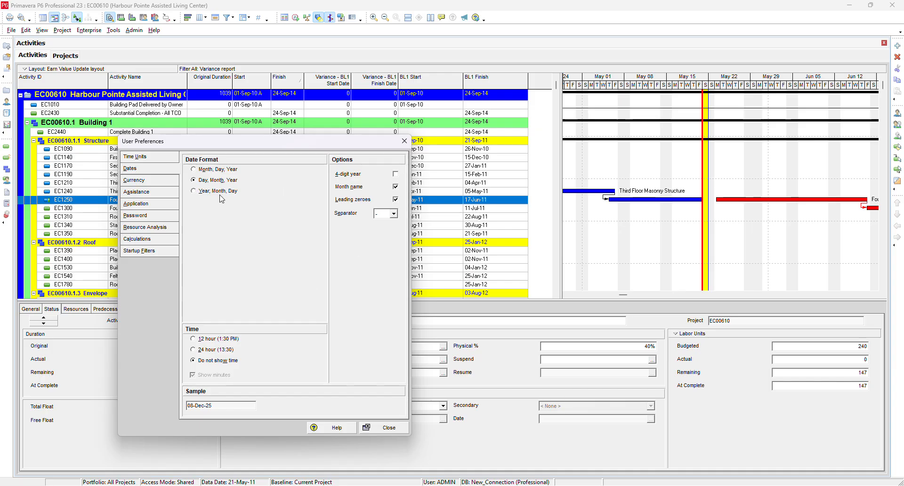
pyautogui.click(197, 342)
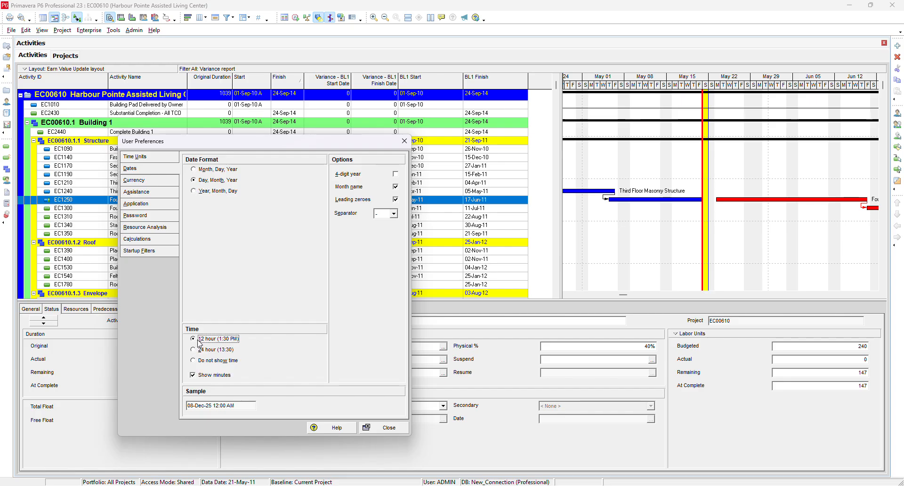
pyautogui.click(193, 351)
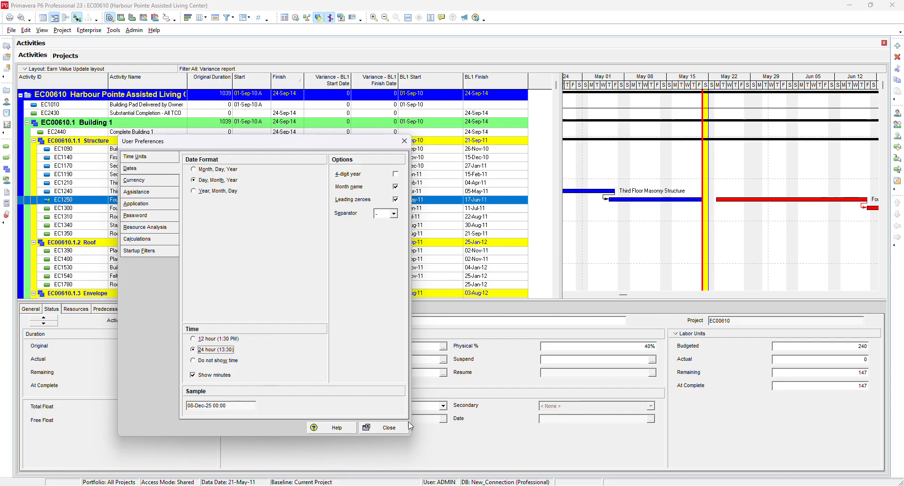
pyautogui.click(391, 429)
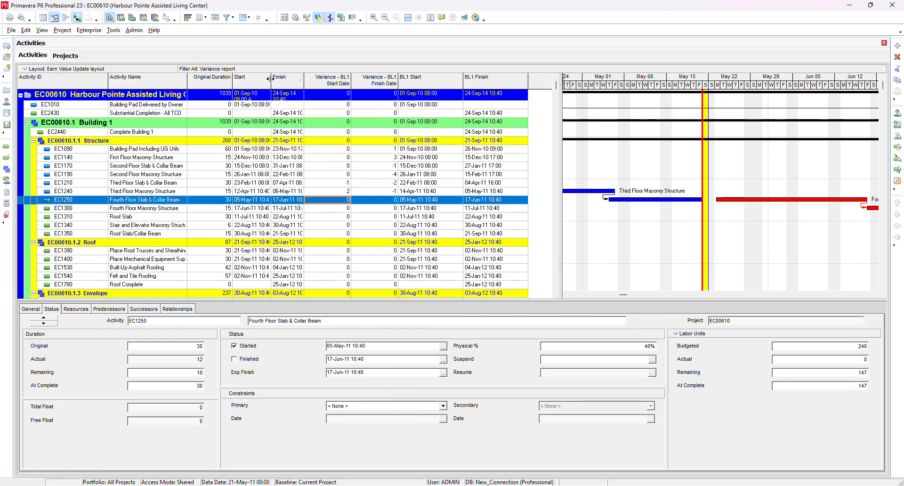
# - Widen the Start column to fit the date and time values and review the activities
pyautogui.moveTo(270, 79); pyautogui.dragTo(331, 84)
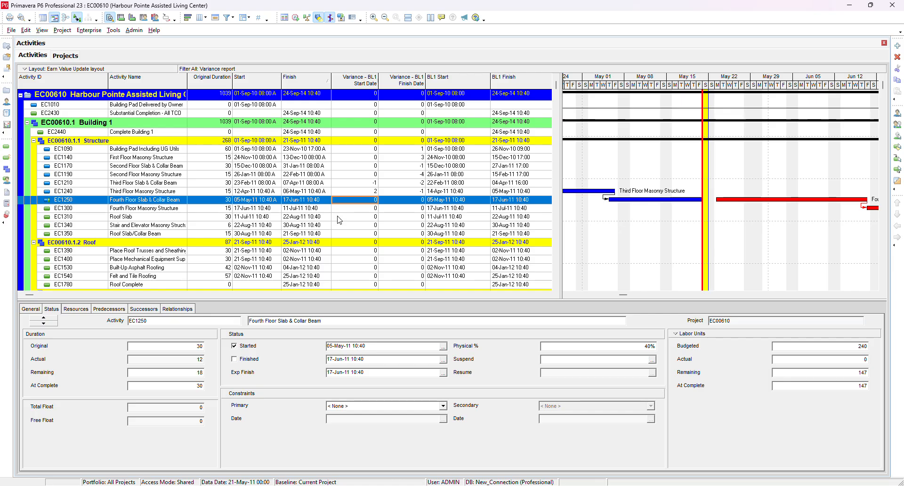
pyautogui.scroll(-1, 341, 223)
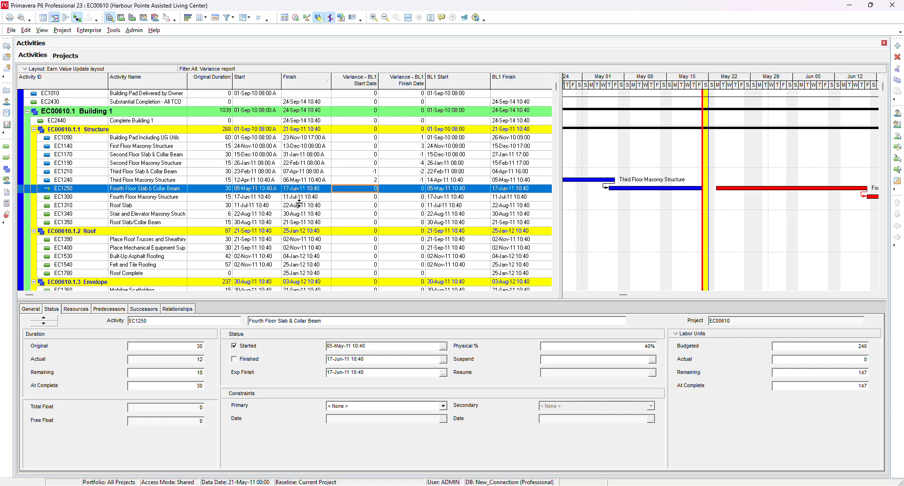
pyautogui.click(300, 202)
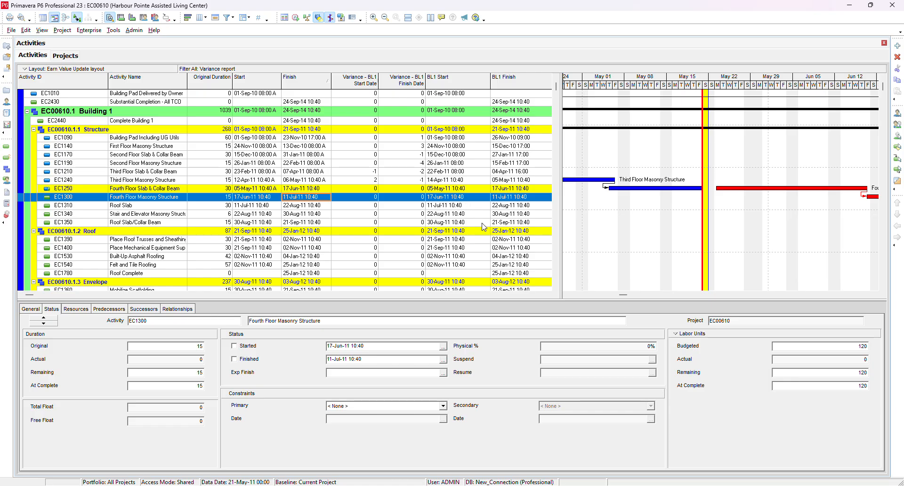
pyautogui.scroll(-2, 443, 209)
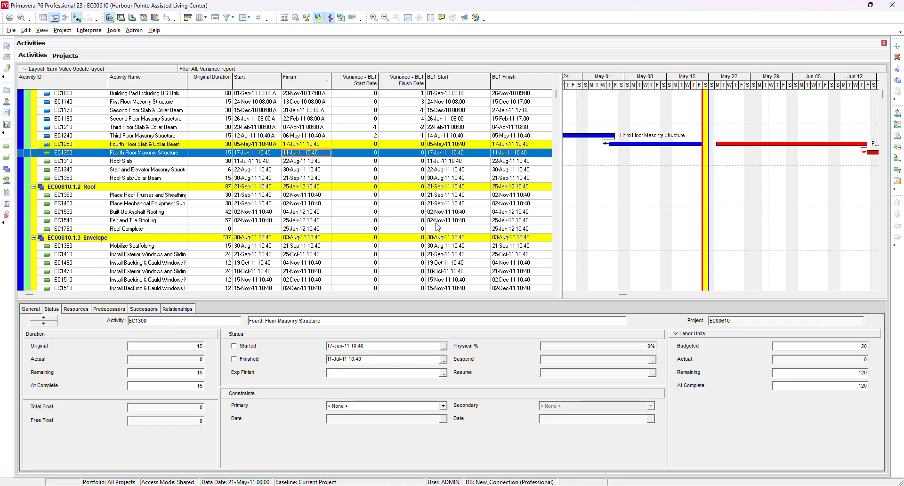
pyautogui.scroll(-5, 438, 227)
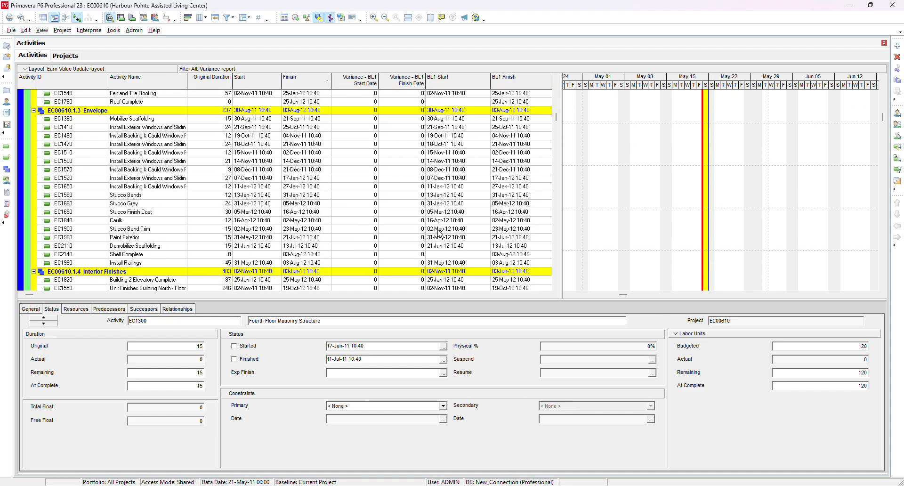
pyautogui.scroll(-1, 439, 233)
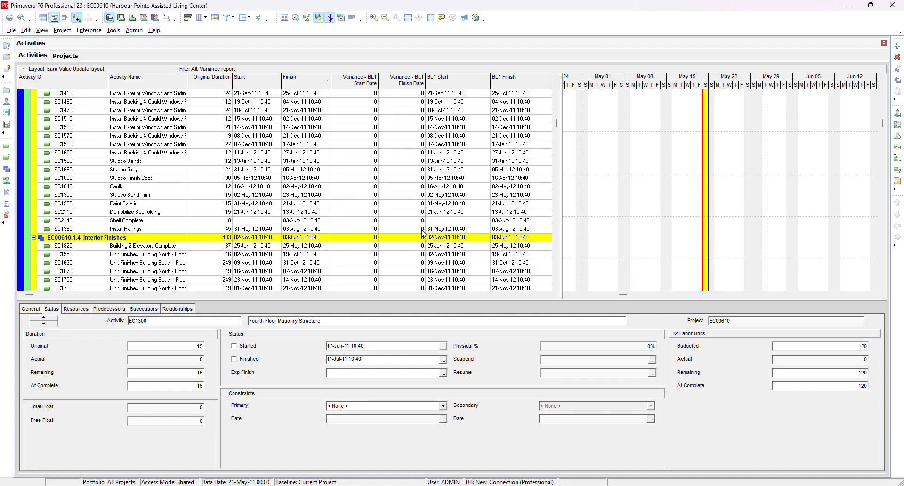
pyautogui.click(423, 231)
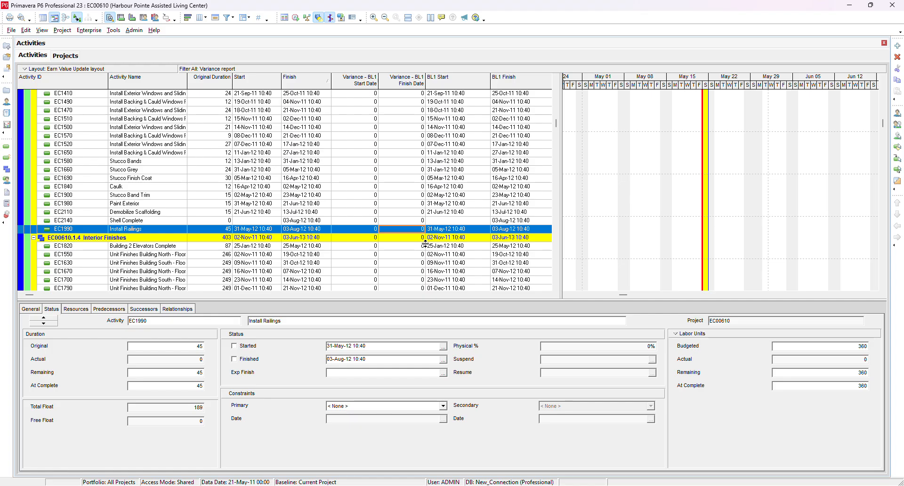
# - Set the BL1 start date variance criterion of the Variance report filter to 0 and save it
pyautogui.click(295, 17)
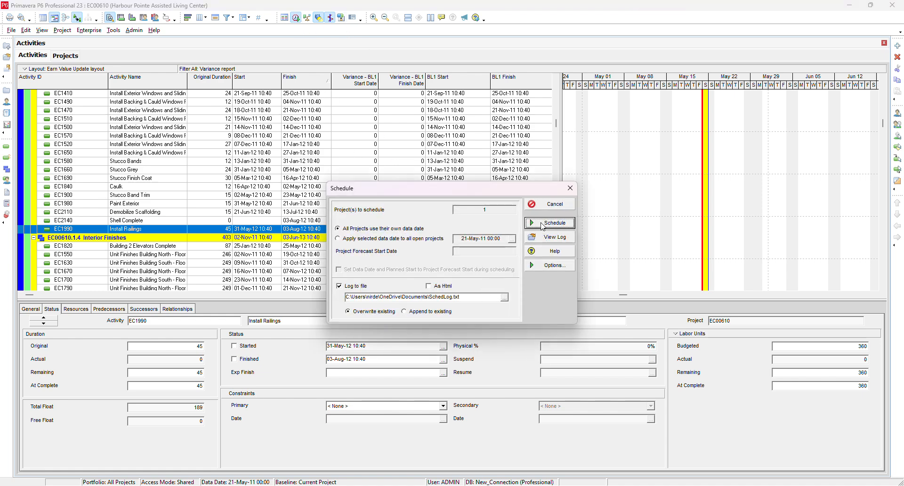
pyautogui.click(571, 188)
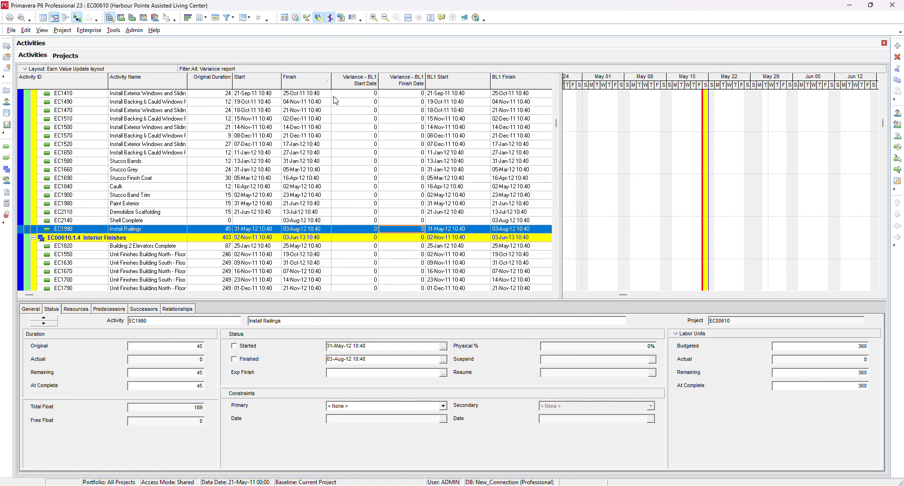
pyautogui.click(228, 18)
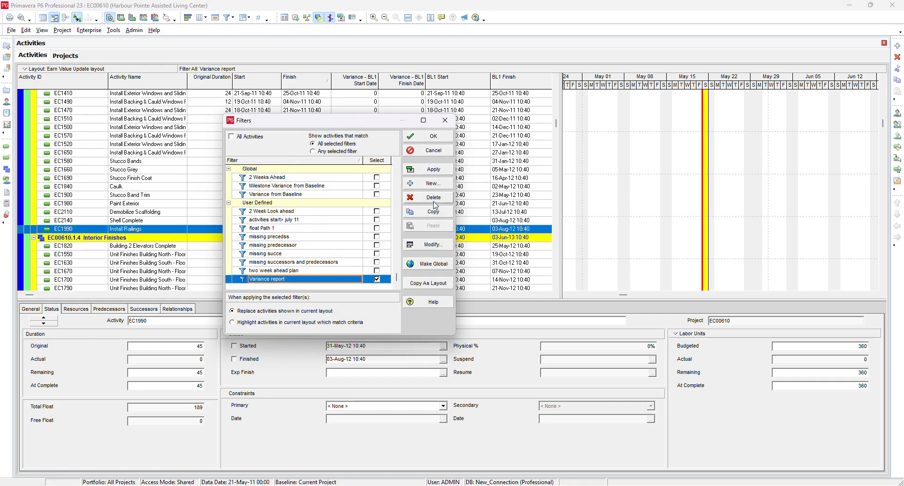
pyautogui.click(429, 245)
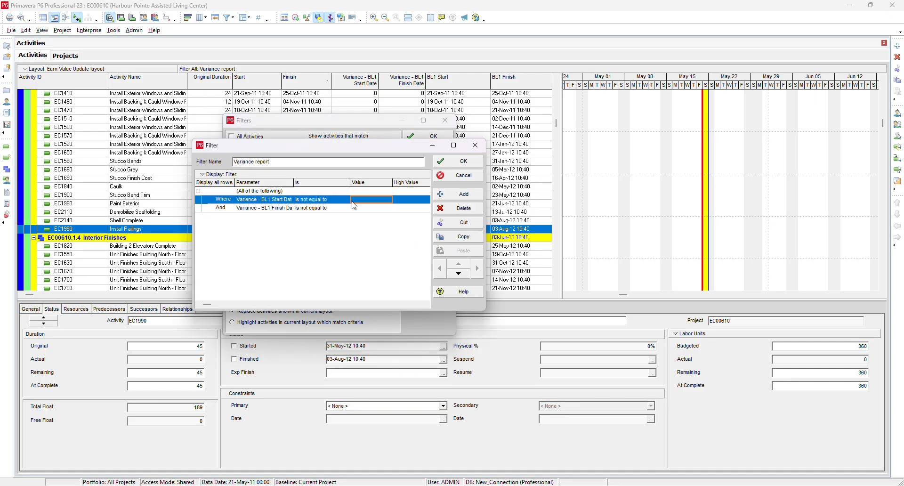
pyautogui.click(376, 201)
pyautogui.write('0')
pyautogui.click(355, 208)
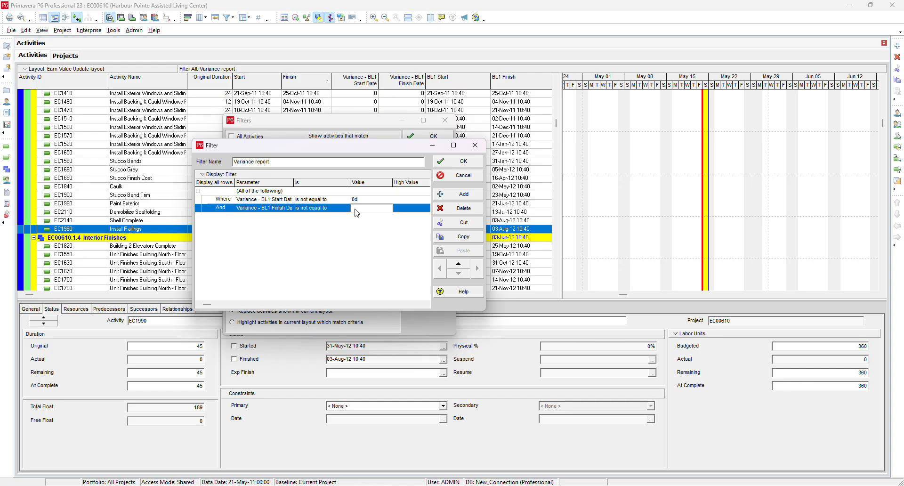
pyautogui.click(473, 163)
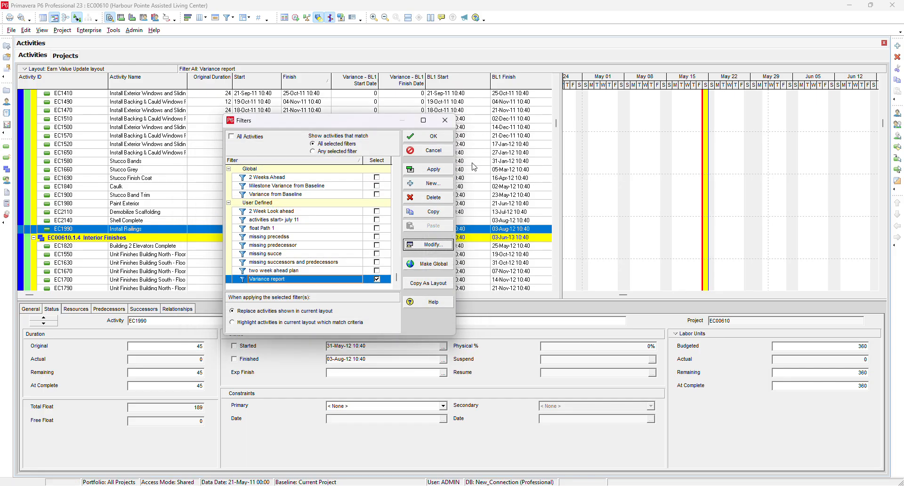
# - Change the Variance report filter to match any of the following criteria, then apply it and close the filters
pyautogui.click(427, 245)
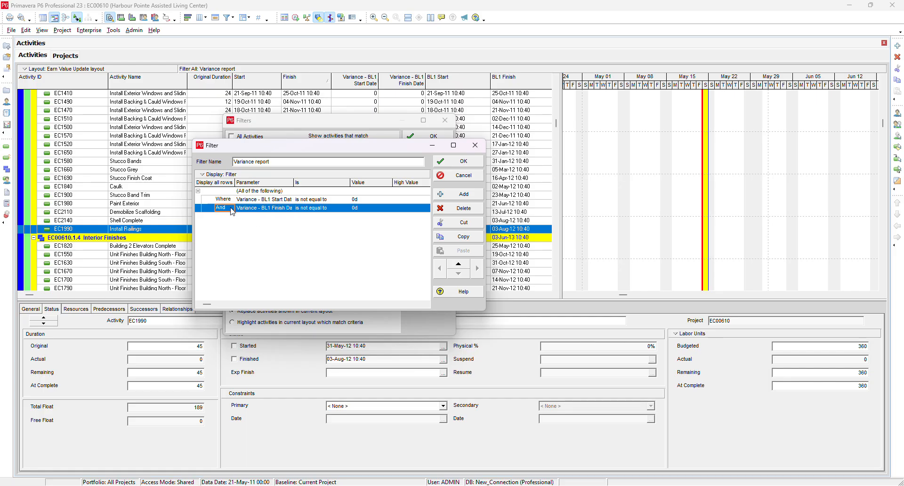
pyautogui.click(255, 193)
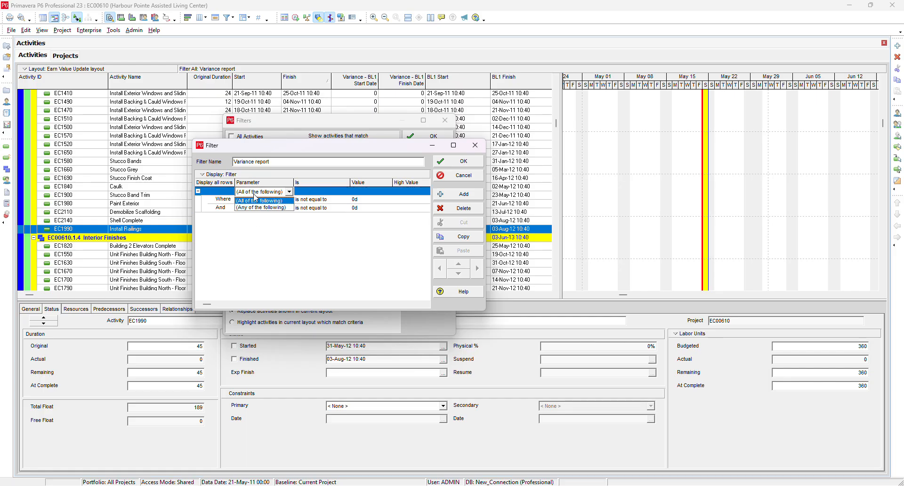
pyautogui.click(254, 207)
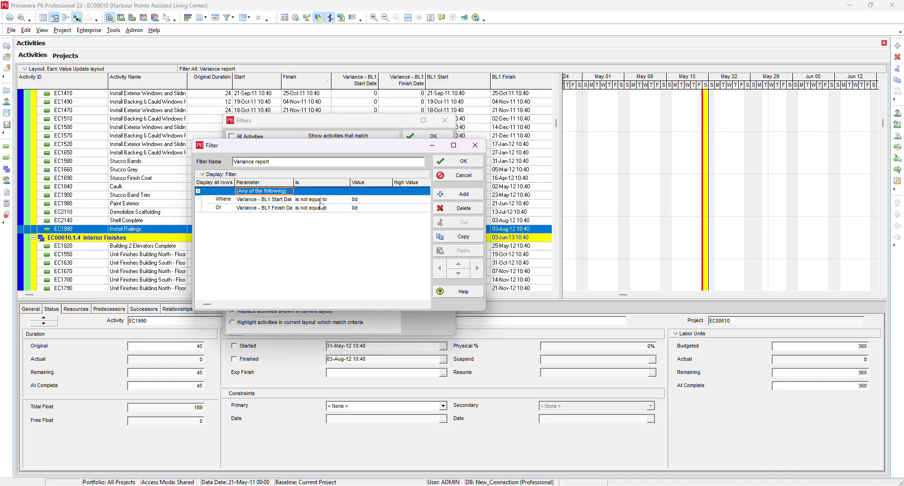
pyautogui.click(460, 161)
pyautogui.click(433, 170)
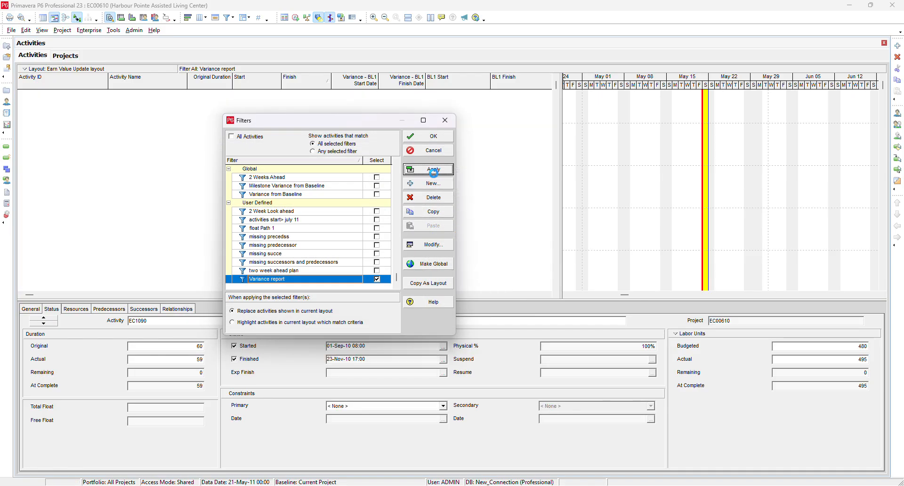
pyautogui.click(428, 137)
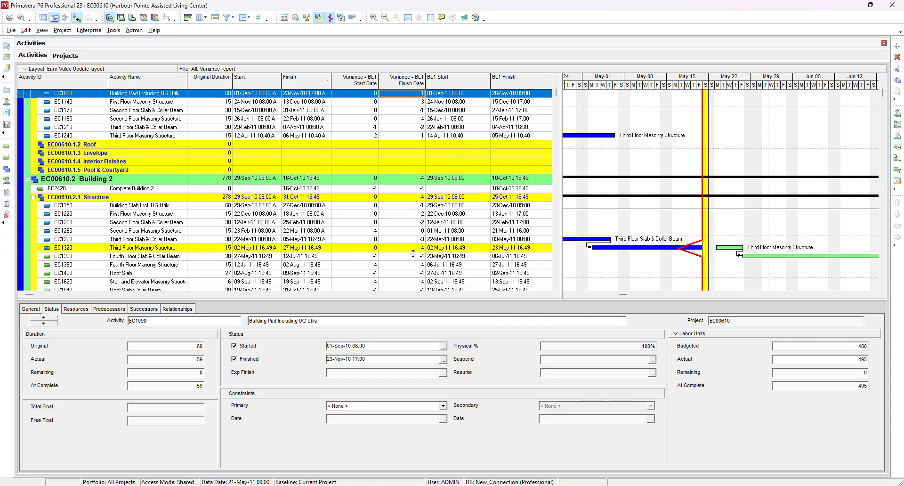
# - Scroll through the filtered activities to review their BL1 start and finish variances, widening the activity table pane
pyautogui.scroll(-7, 413, 253)
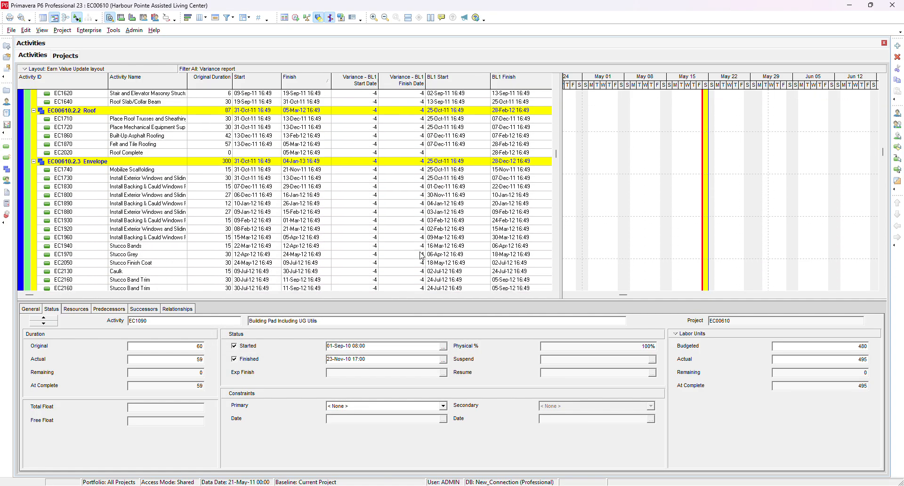
pyautogui.scroll(-10, 422, 255)
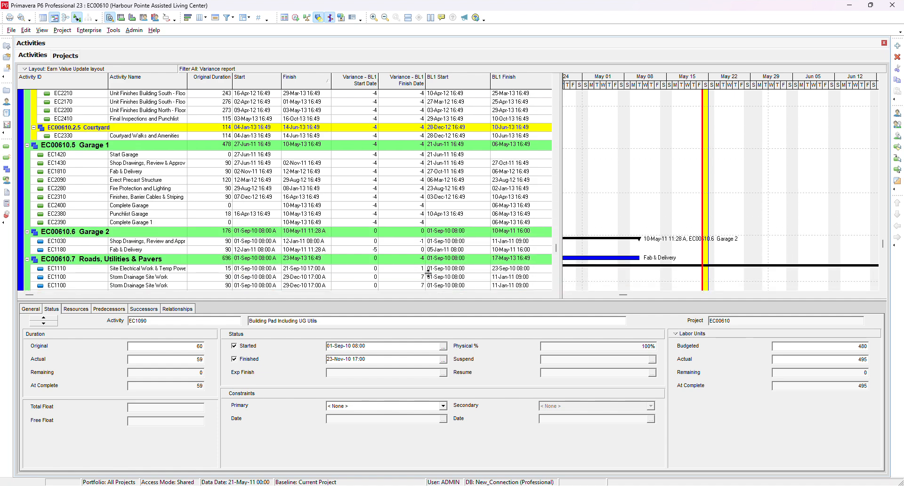
pyautogui.scroll(-4, 428, 274)
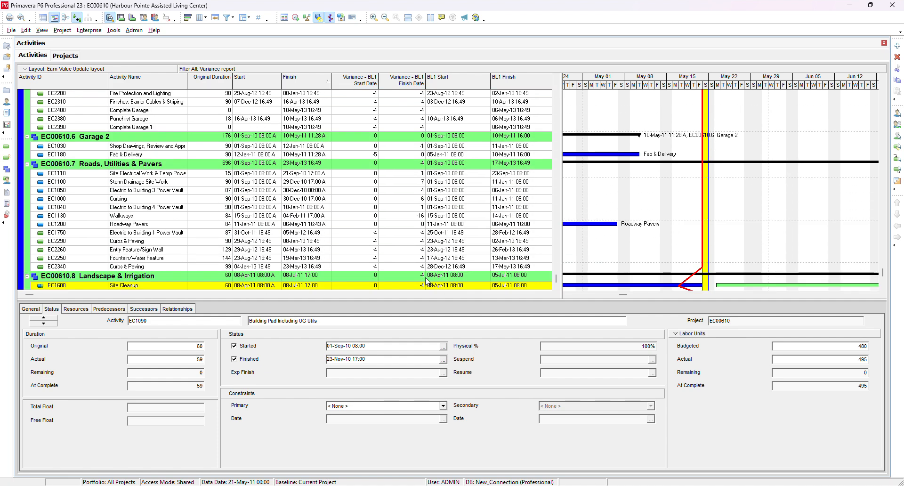
pyautogui.scroll(6, 427, 281)
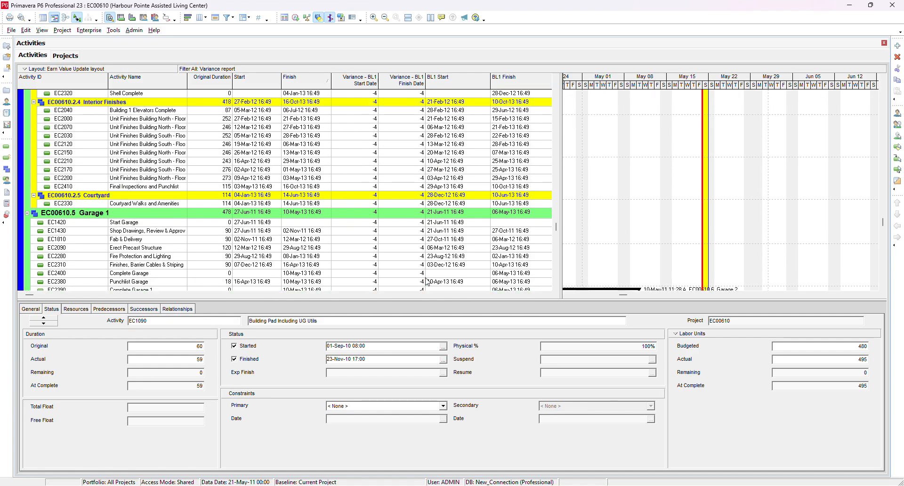
pyautogui.scroll(6, 427, 282)
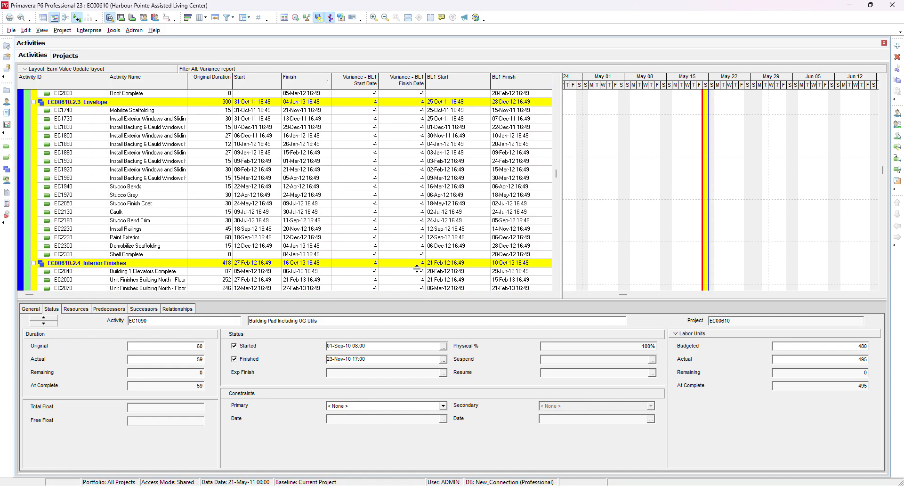
pyautogui.scroll(5, 414, 118)
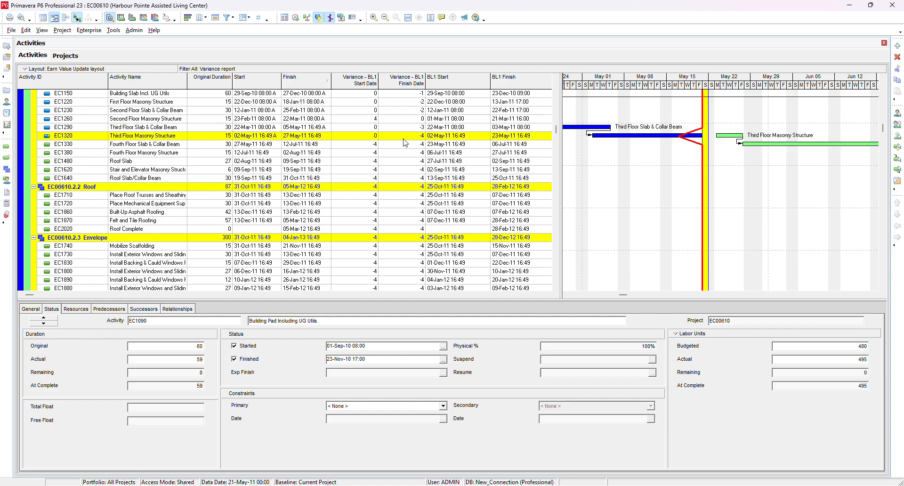
pyautogui.scroll(3, 409, 143)
pyautogui.scroll(4, 362, 141)
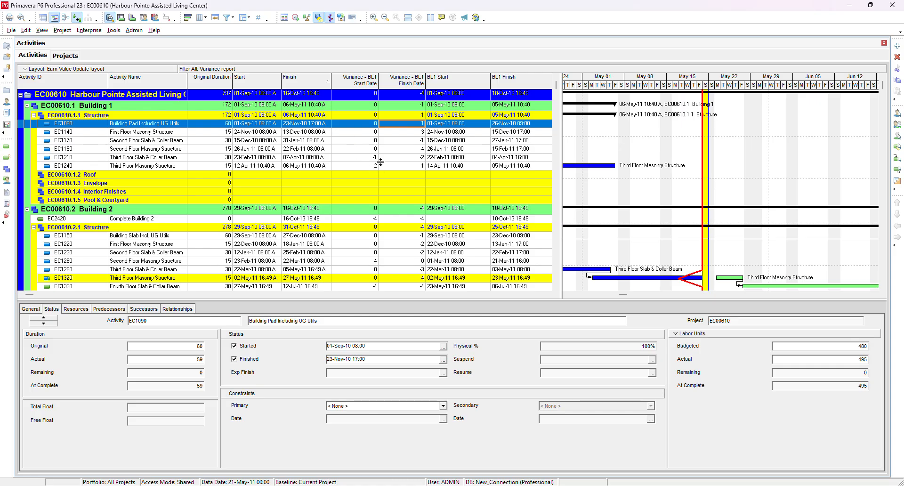
pyautogui.scroll(-3, 283, 255)
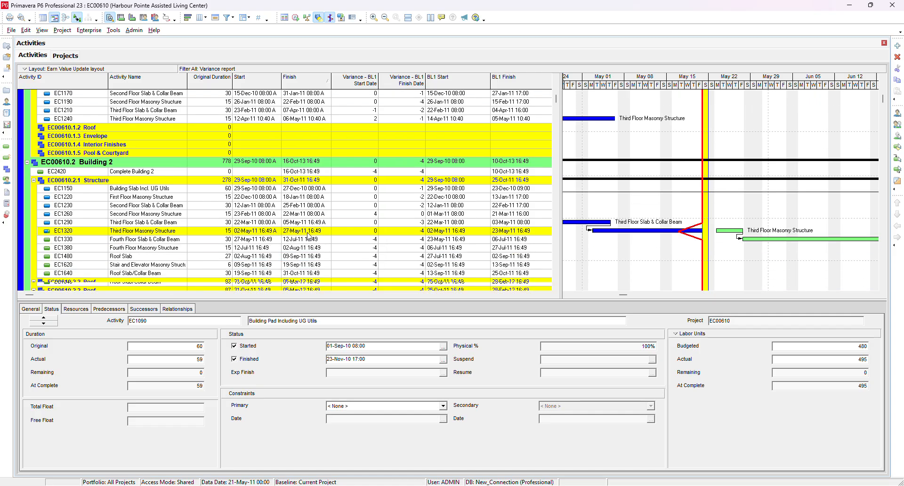
pyautogui.scroll(-1, 326, 217)
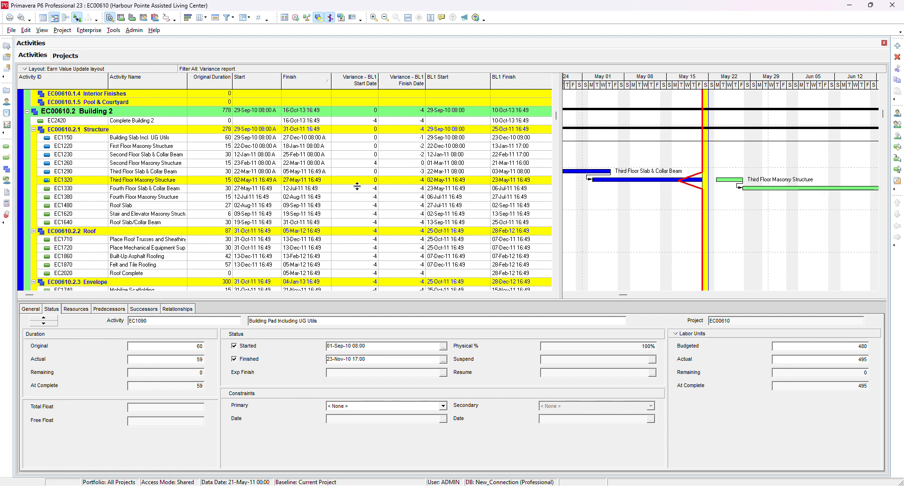
pyautogui.scroll(-5, 368, 193)
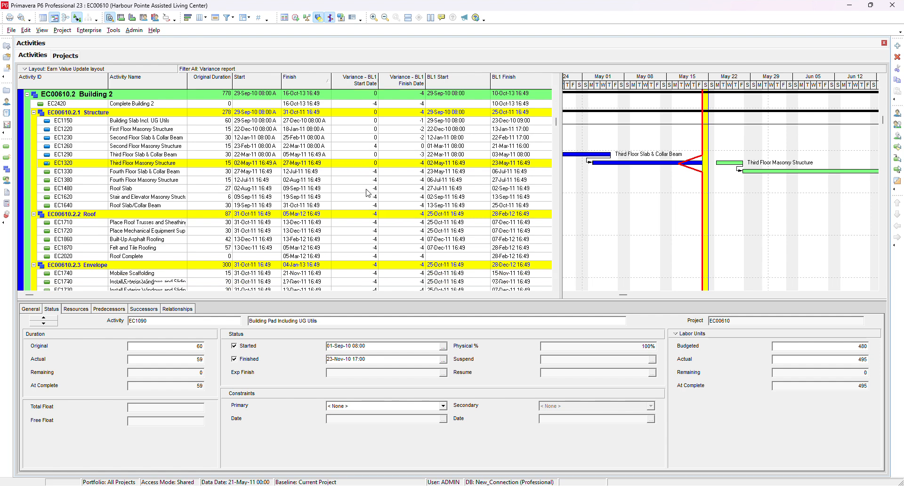
pyautogui.scroll(-3, 367, 192)
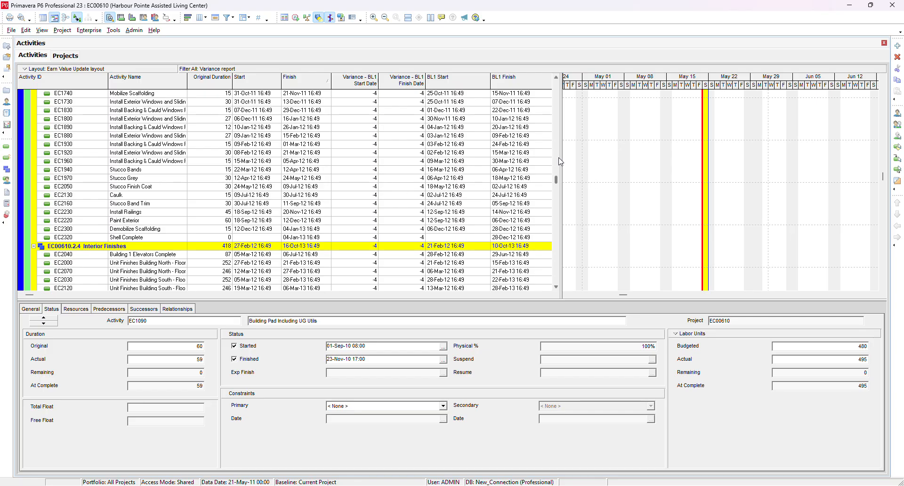
pyautogui.moveTo(560, 158); pyautogui.dragTo(598, 174)
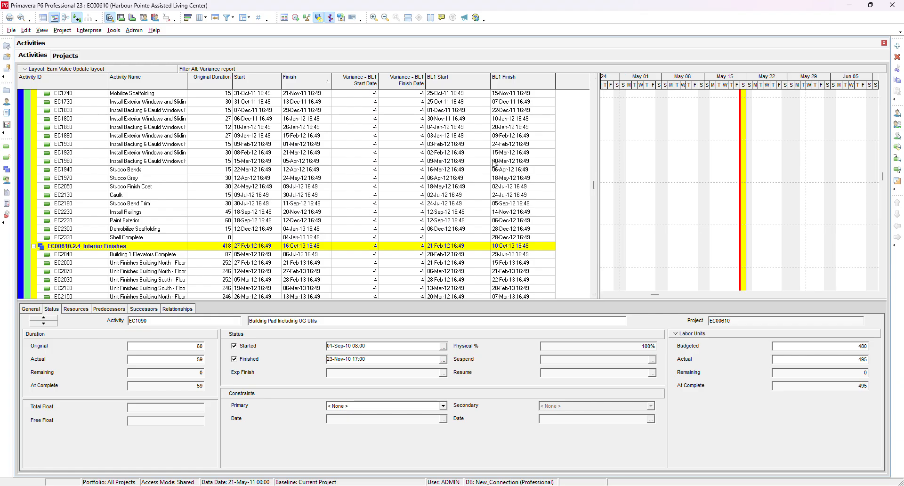